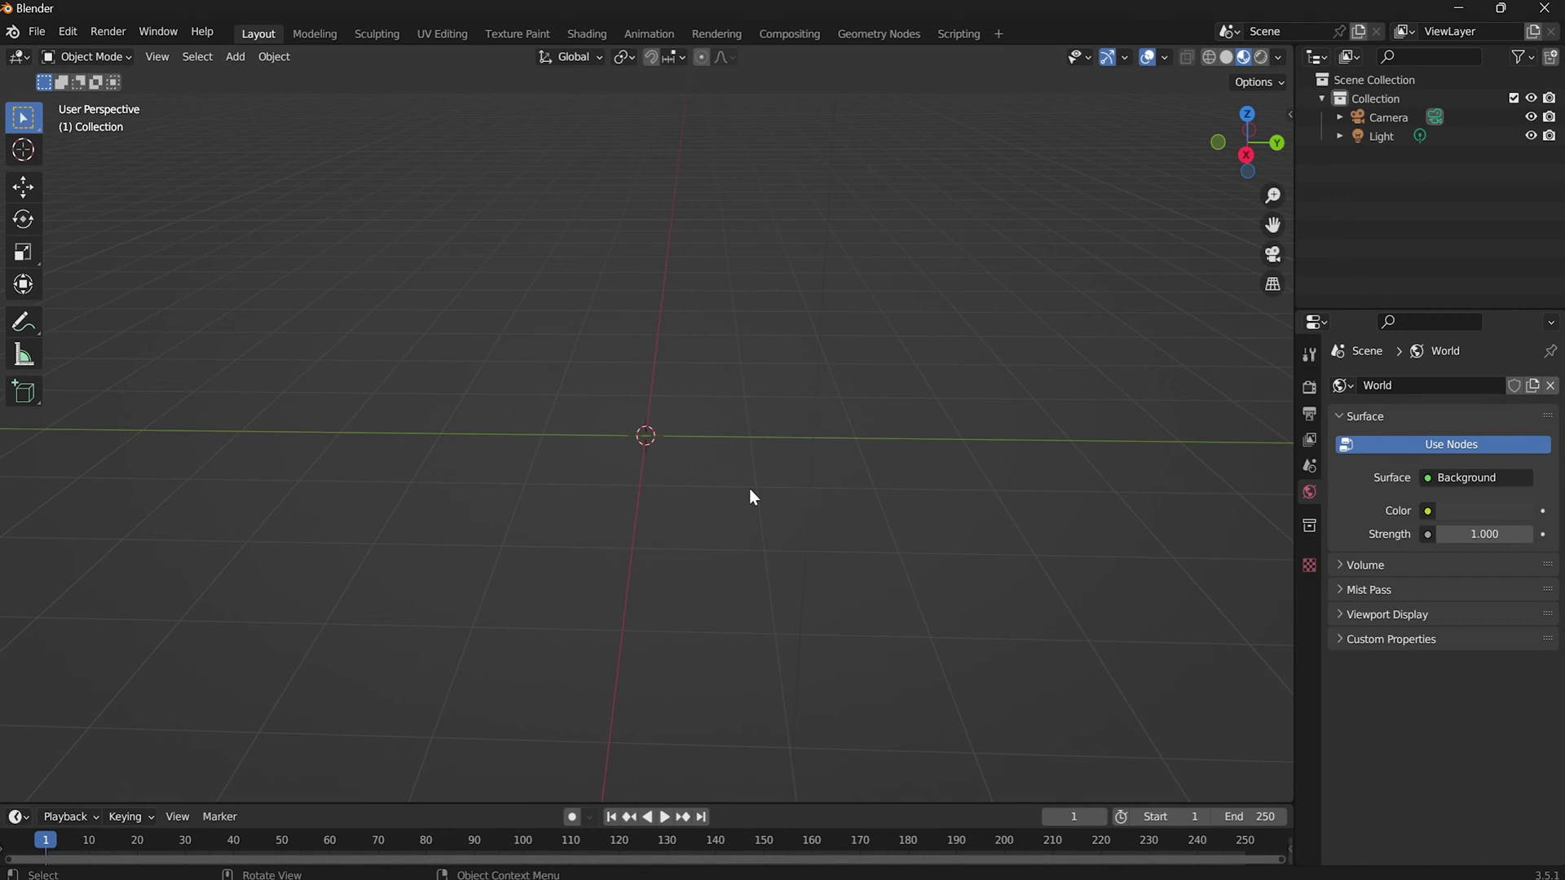
Add a plane mesh at the origin and stand it upright by rotating it 90° about the Y axis.
key("shift+a")
mouse_move(751, 491)
scroll(850, 245, "up", 6)
left_click(848, 51)
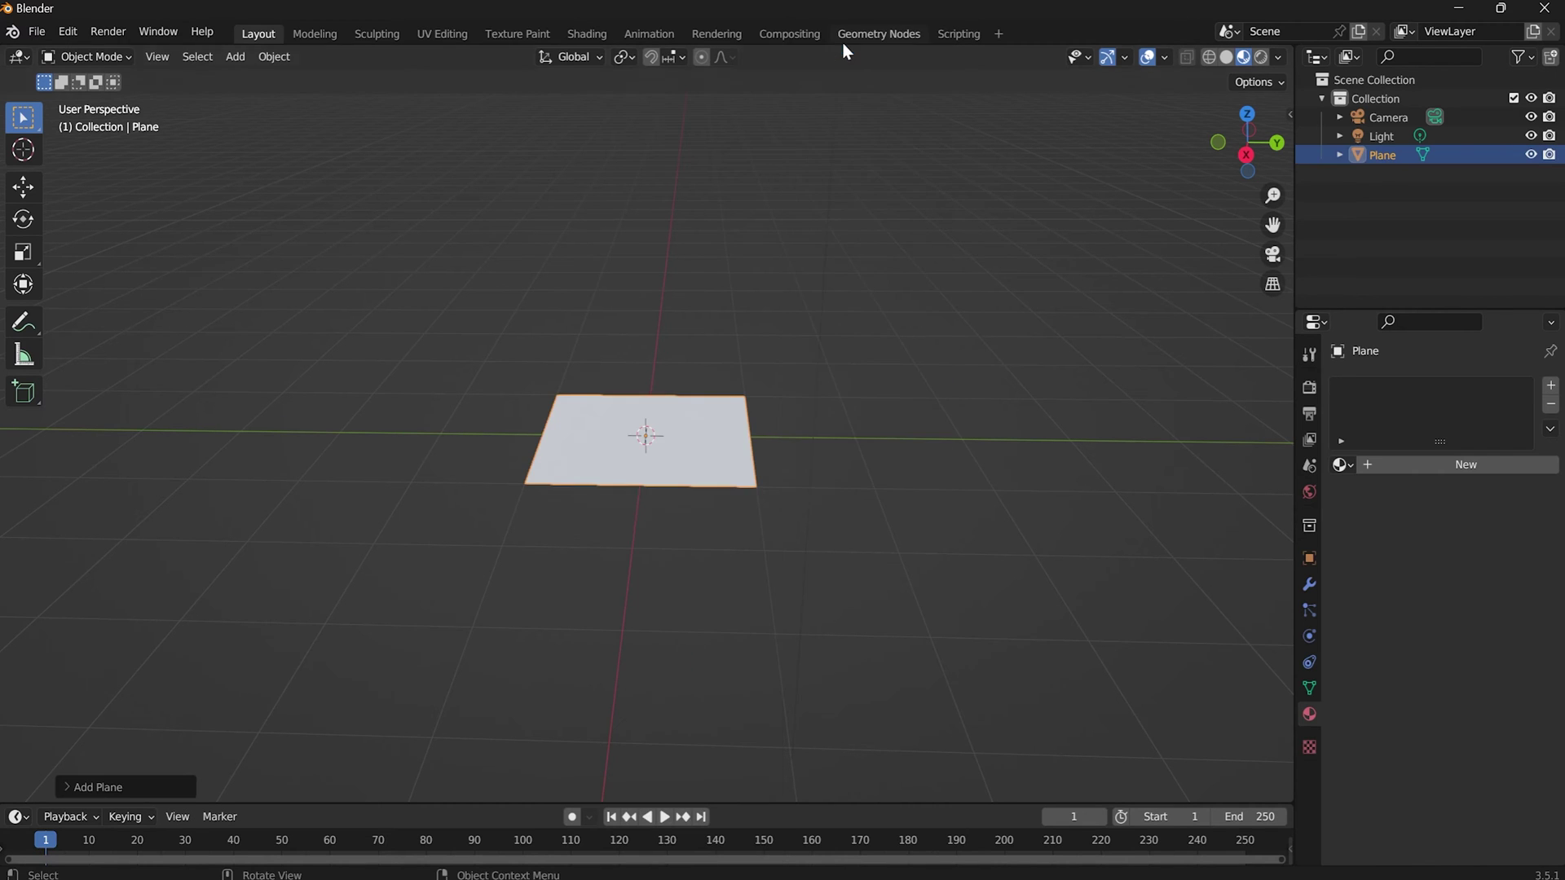
middle_click_drag(772, 353, 568, 344)
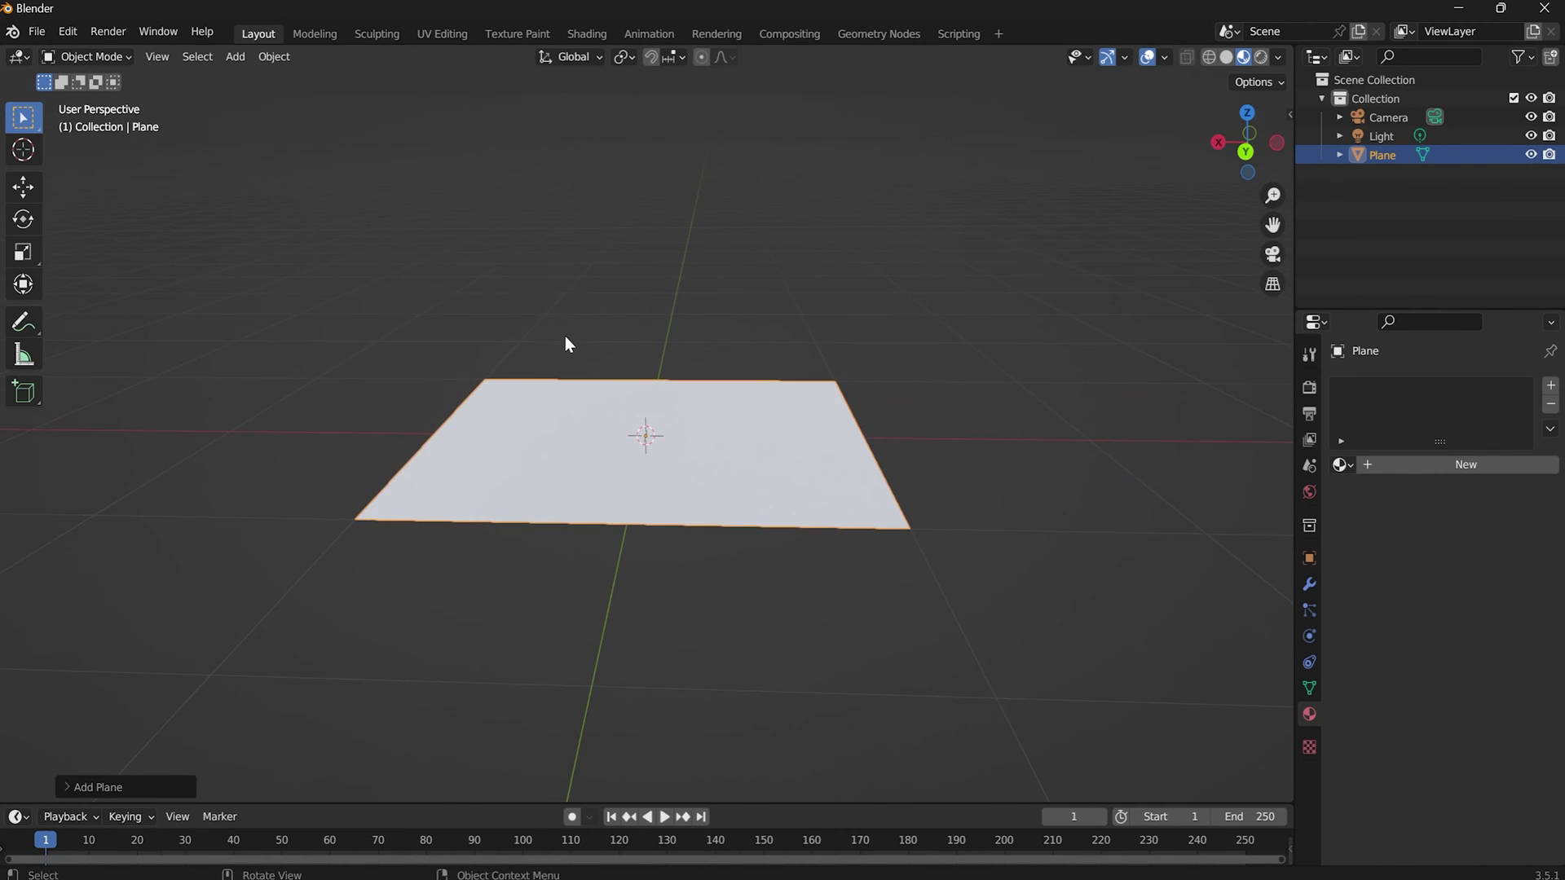
type("ry90")
key("Return")
Raise the upright plane along the Z axis until its lower edge rests on the ground grid.
middle_click_drag(559, 339, 904, 367)
key("g")
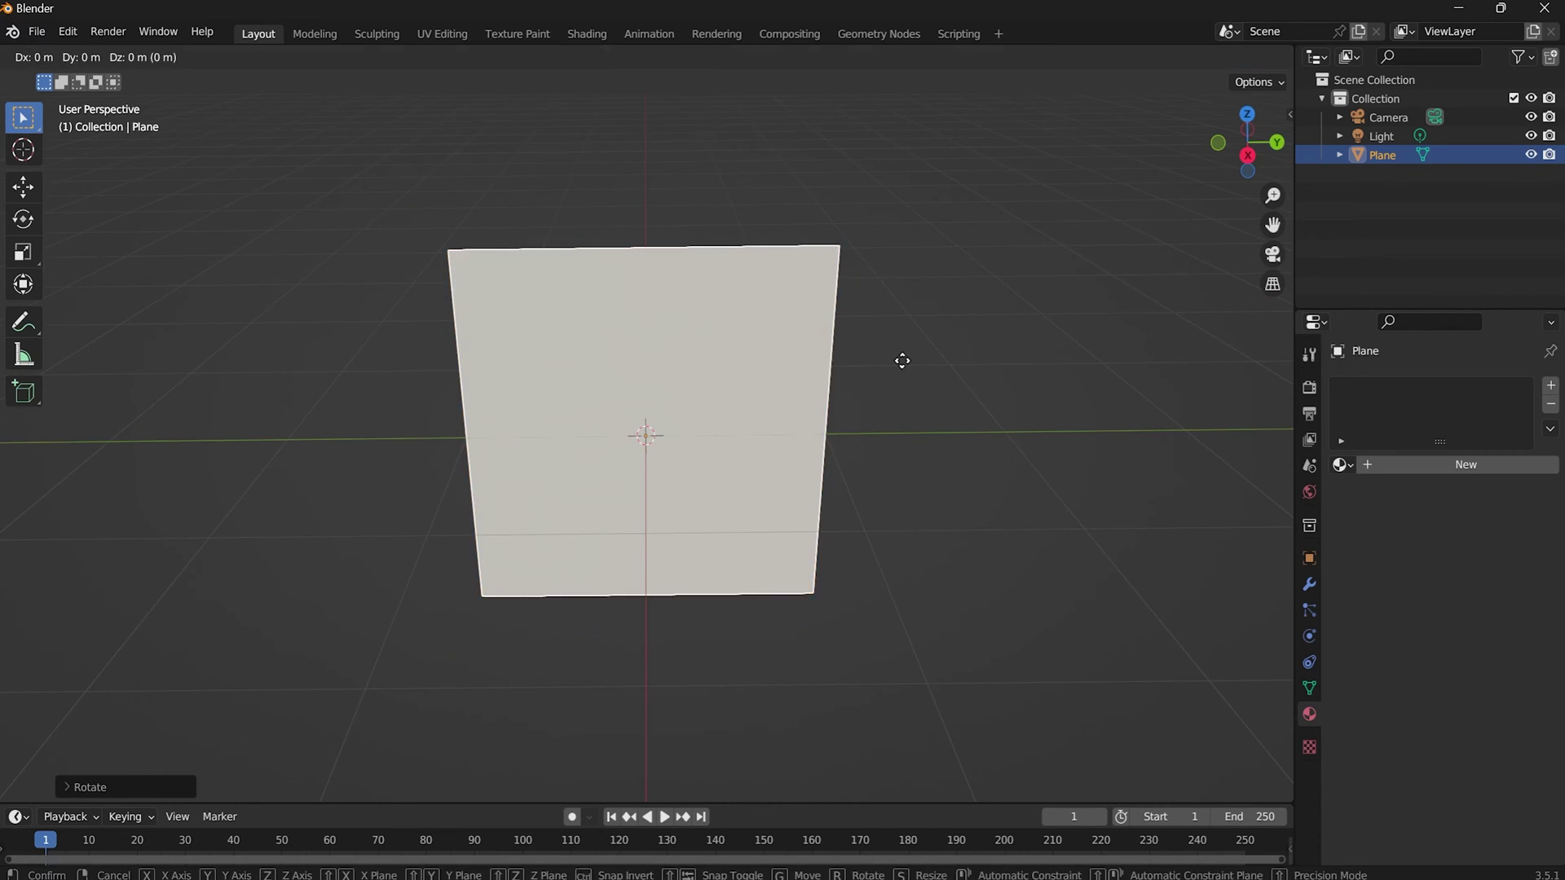
key("z")
left_click(926, 167)
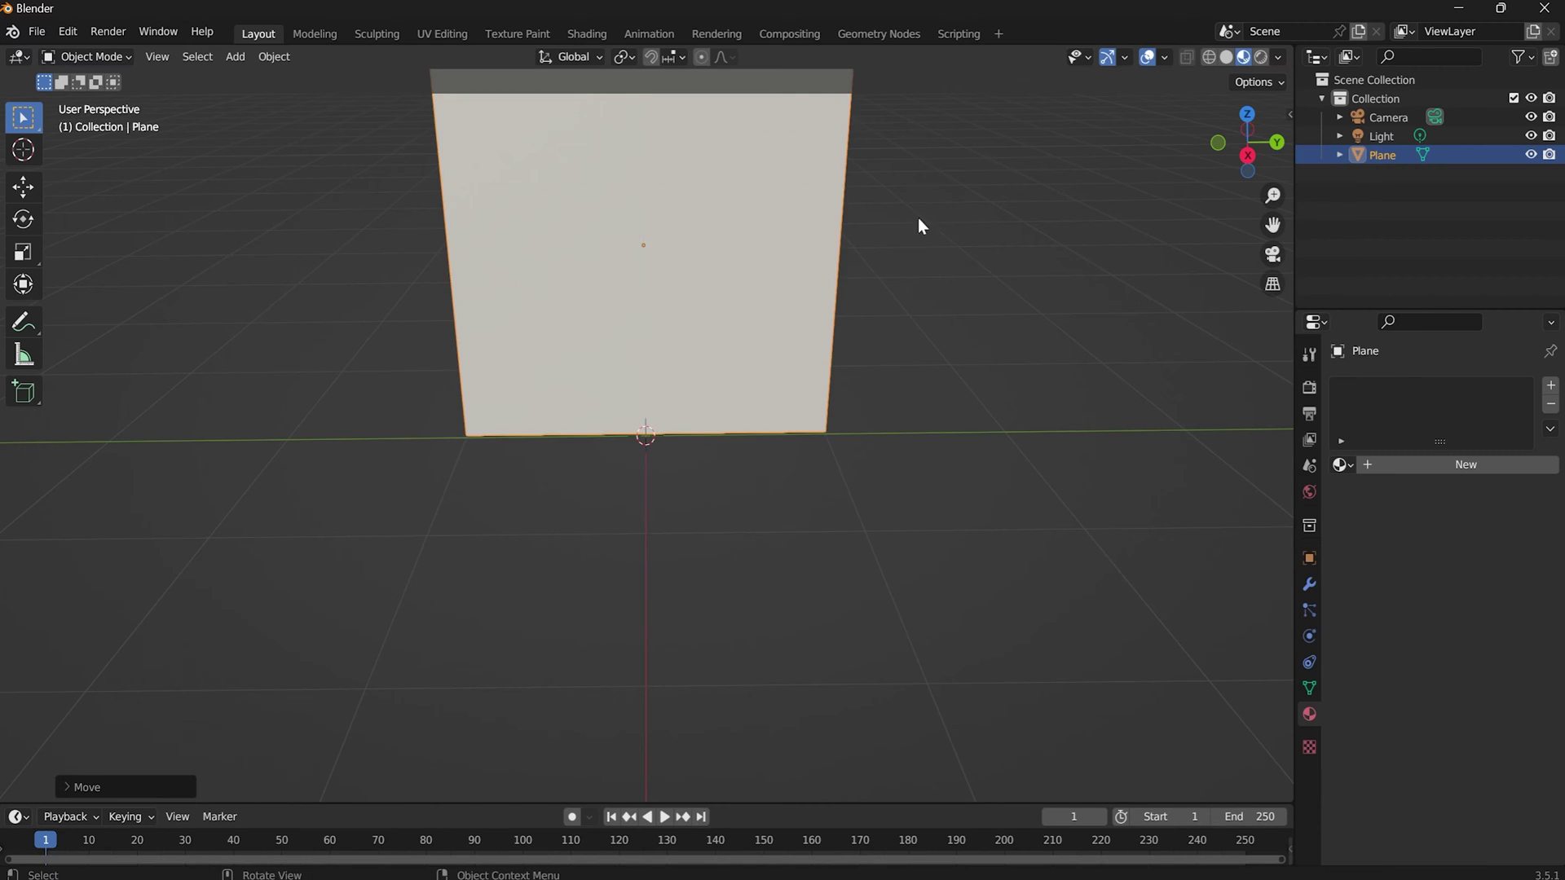
scroll(882, 423, "down", 6)
scroll(881, 421, "up", 3)
middle_click_drag(882, 419, 882, 384)
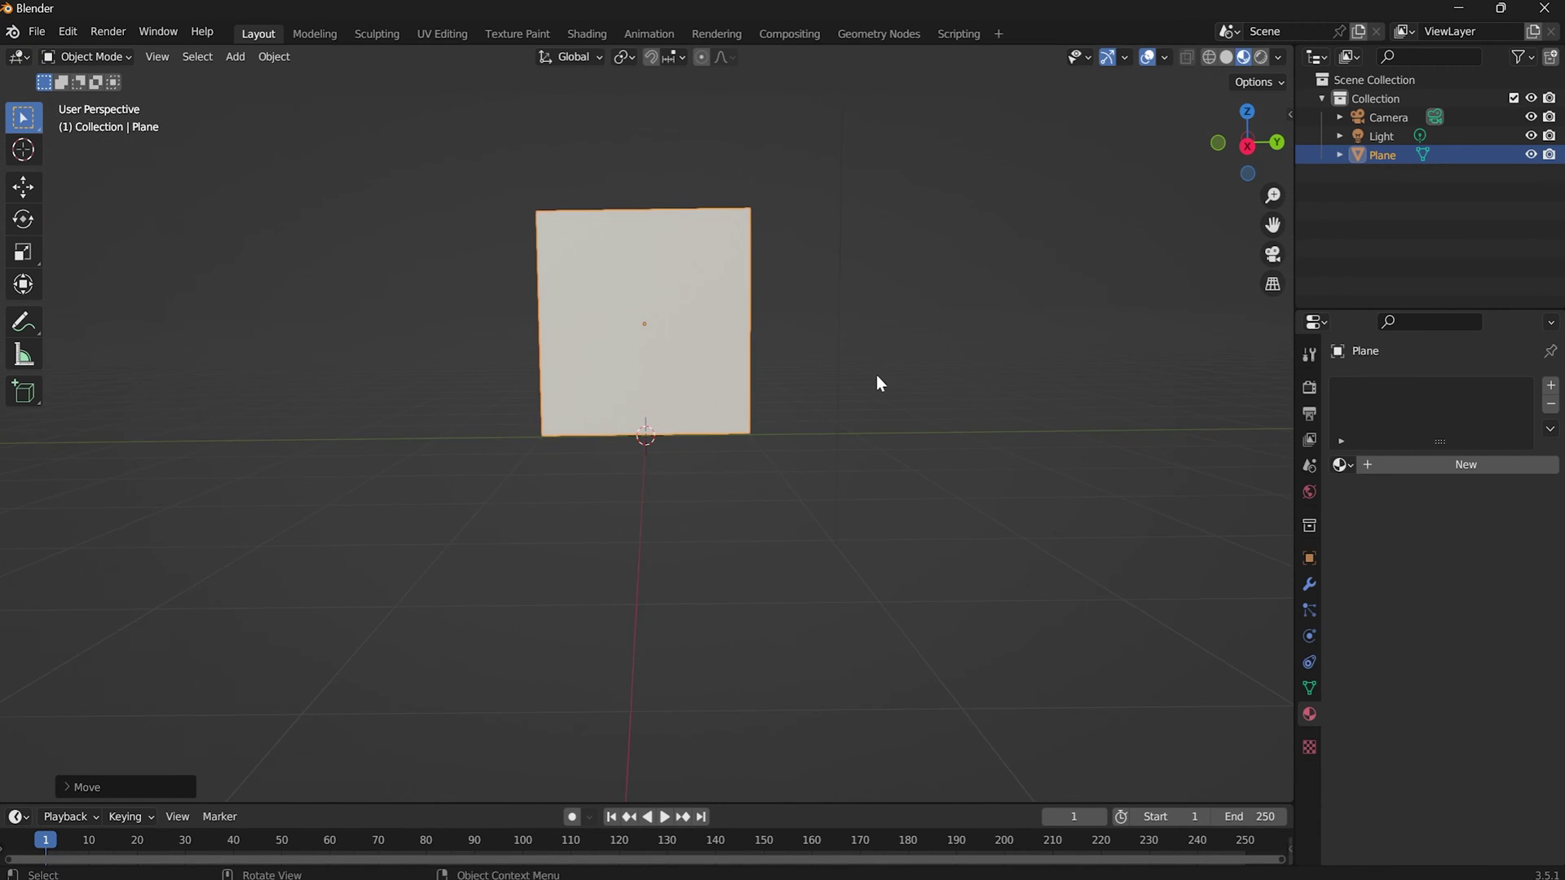
Scale the plane along the Y axis by about 1.87 to form a wide flag-shaped rectangle.
key("s")
key("y")
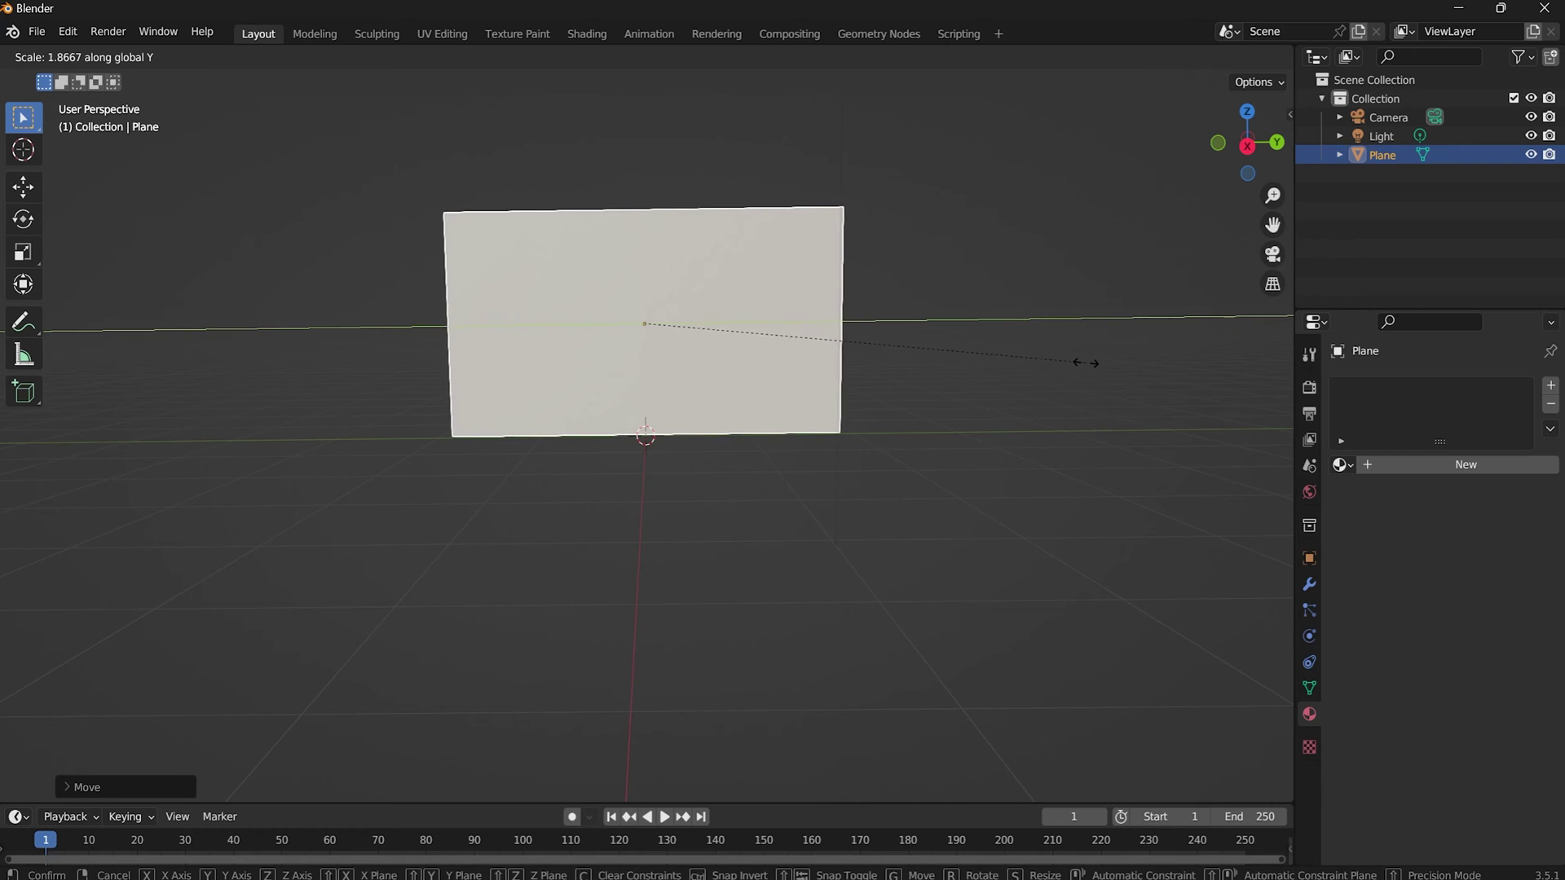
left_click(1084, 363)
middle_click_drag(1090, 367, 964, 394)
middle_click_drag(583, 345, 587, 384)
middle_click_drag(503, 437, 685, 407)
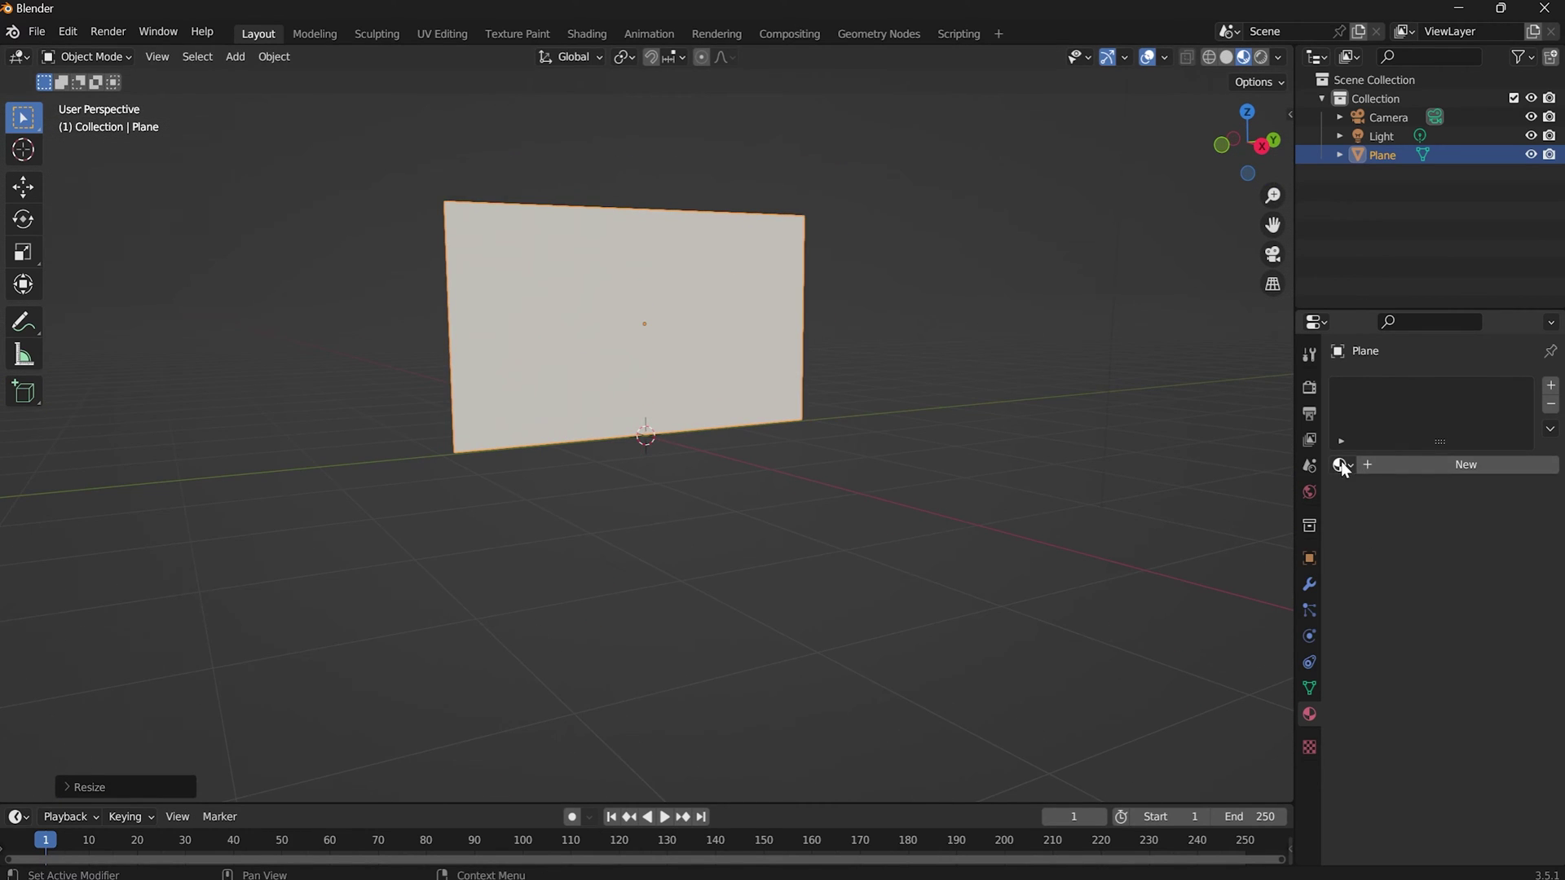
Create a new material for the plane and set its base color to pink.
left_click(1436, 471)
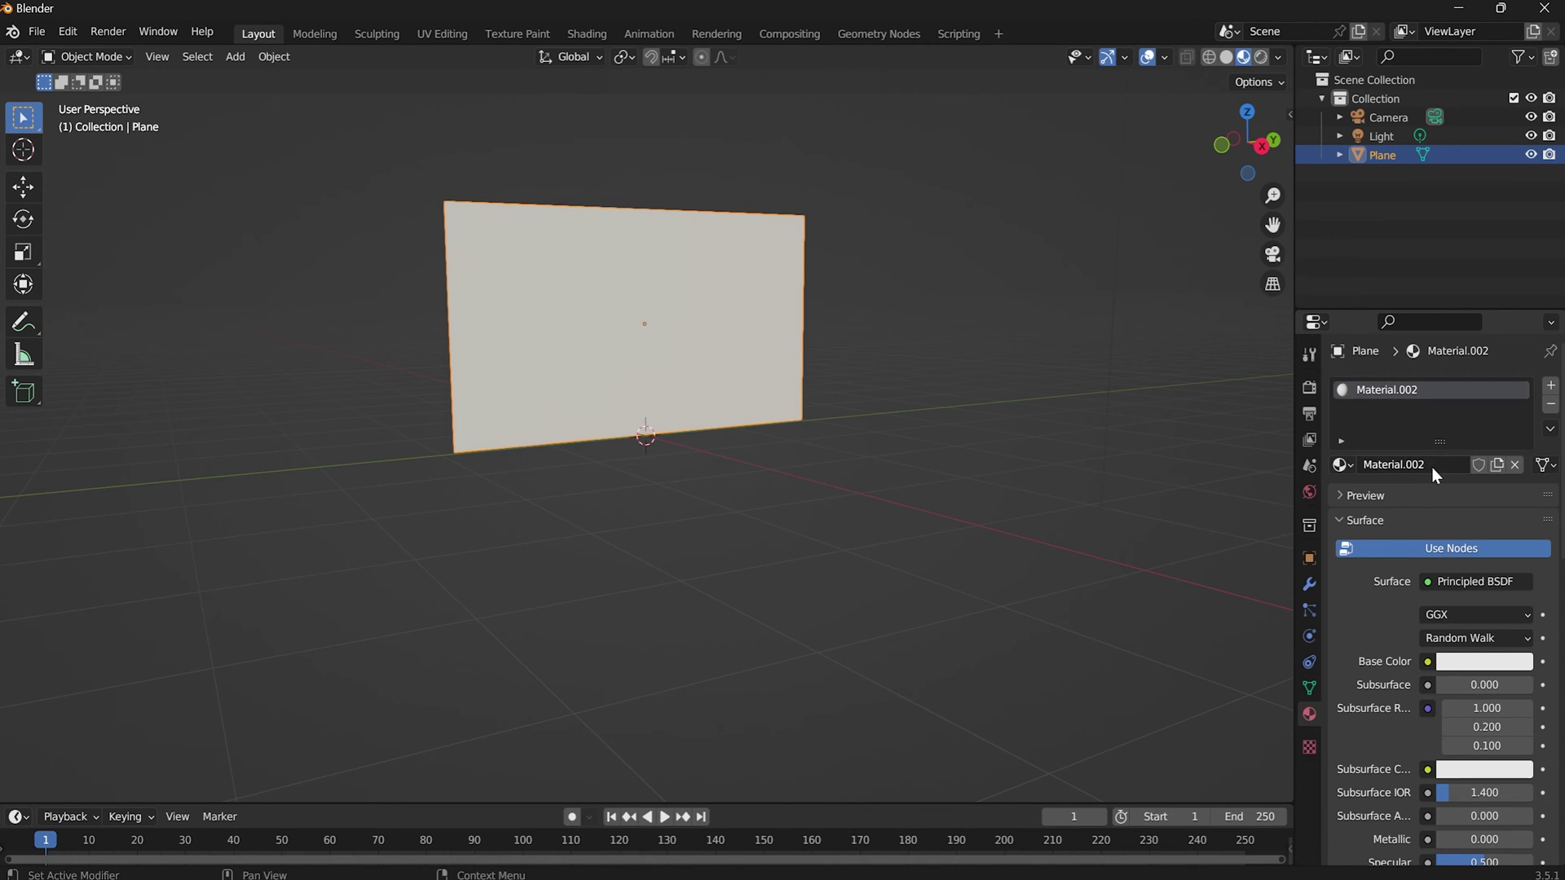
left_click(1453, 667)
left_click_drag(1433, 480, 1464, 493)
Use an Image Texture for the material's base color and load qflag.png from the Desktop folder.
left_click(1428, 661)
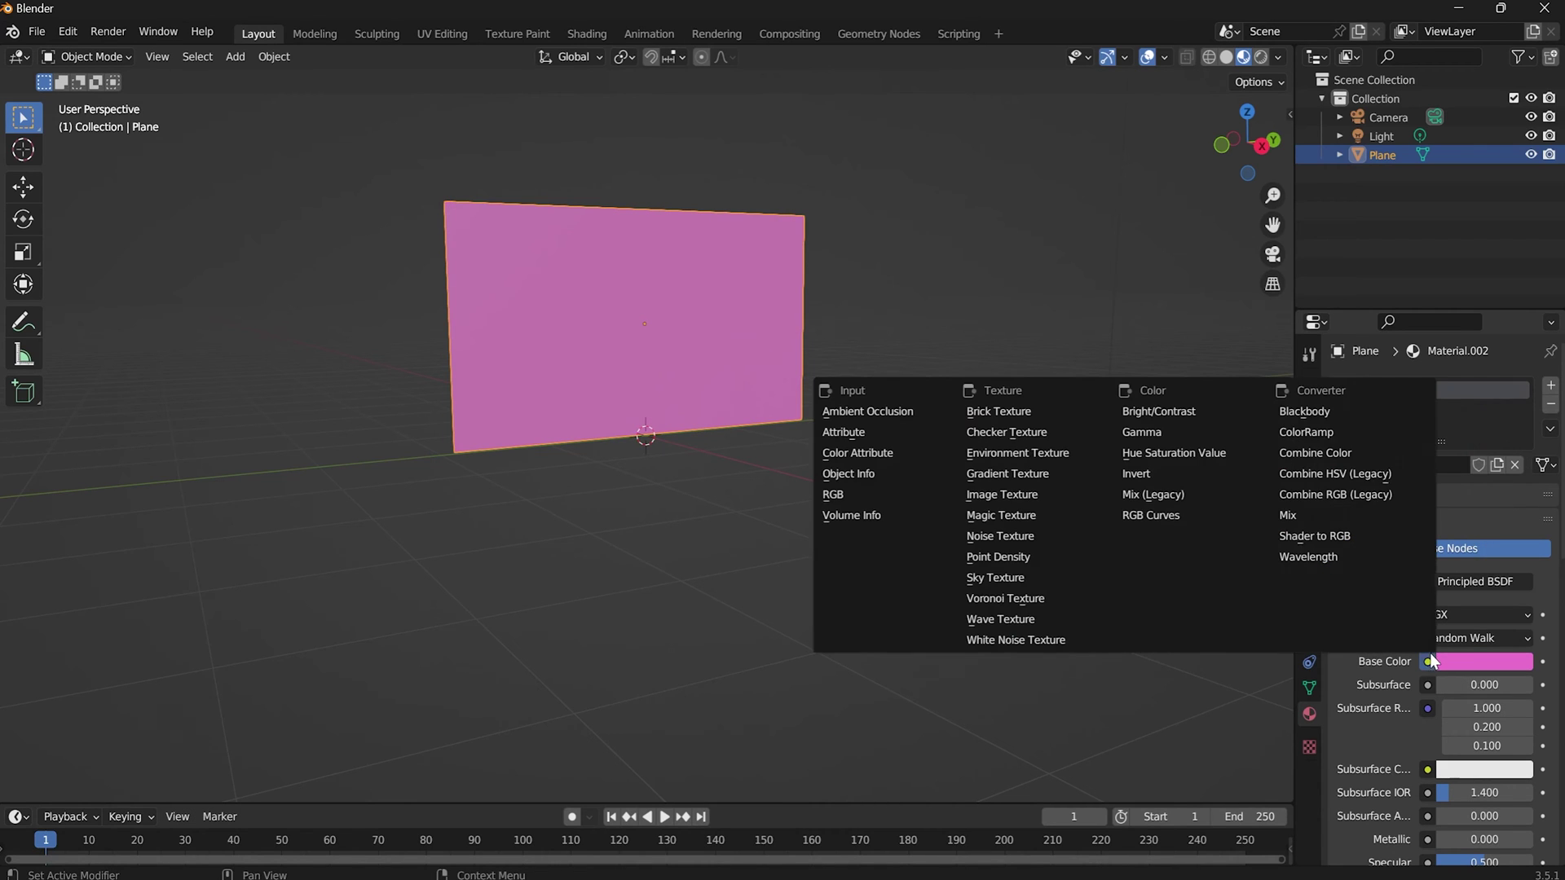
left_click(1015, 495)
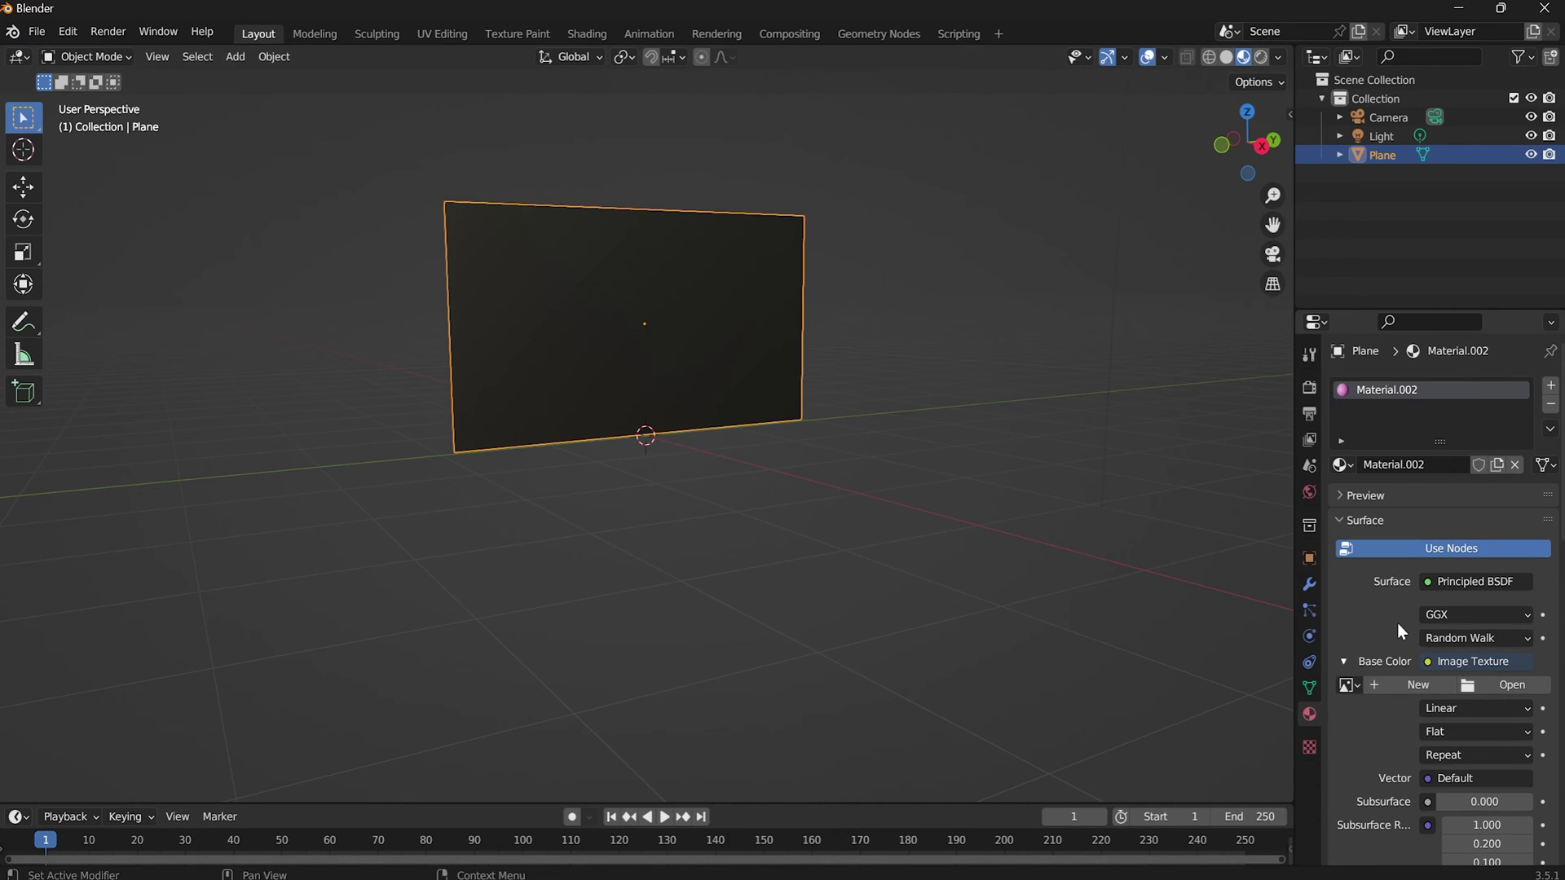
left_click(1475, 686)
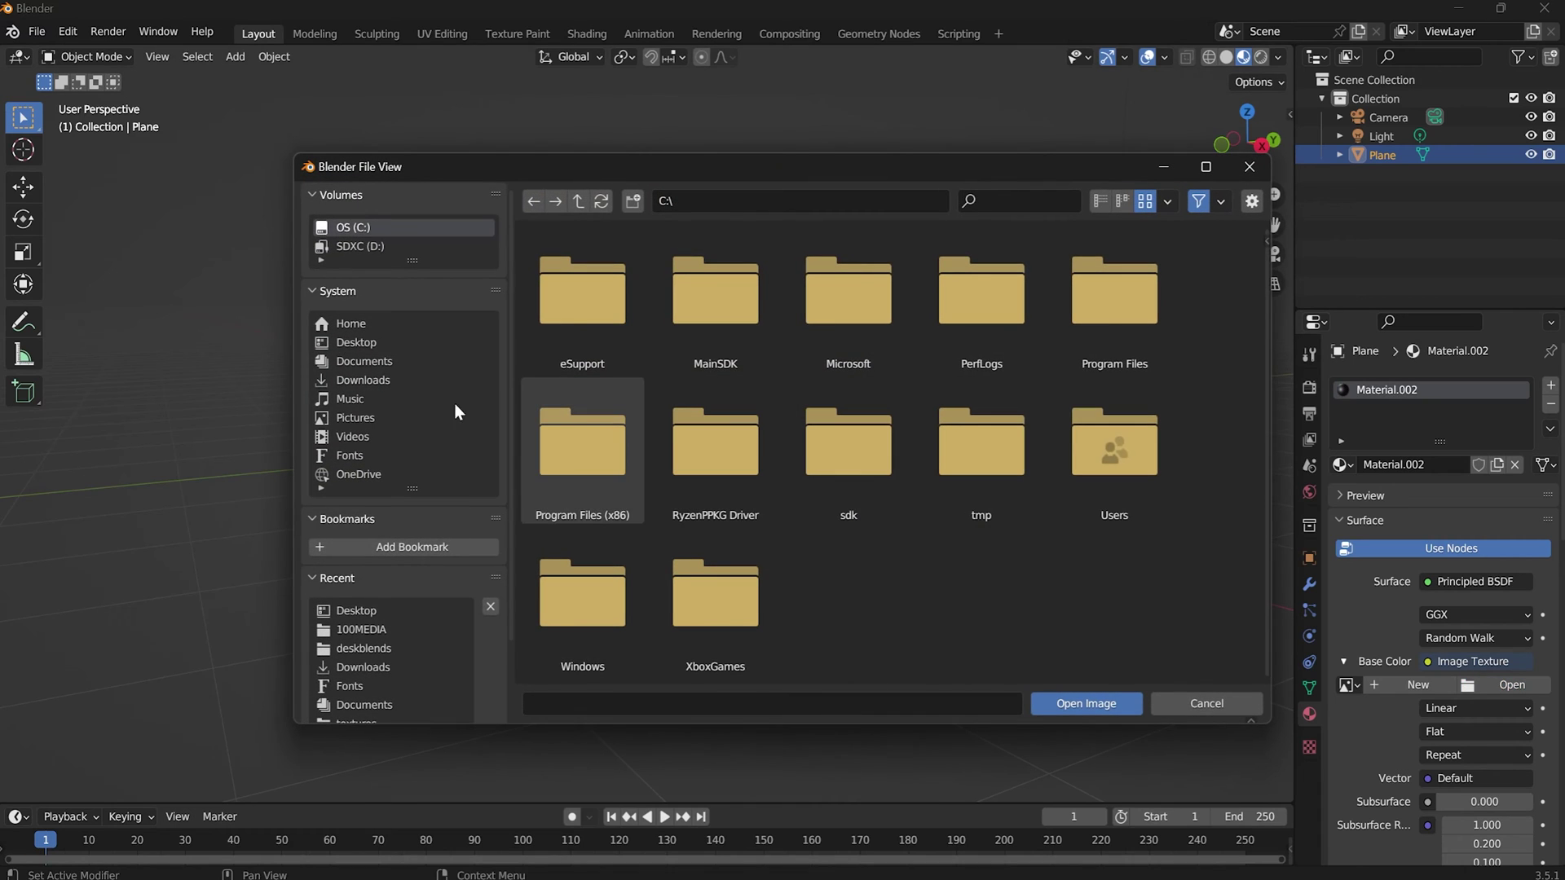
left_click(370, 342)
scroll(577, 429, "down", 8)
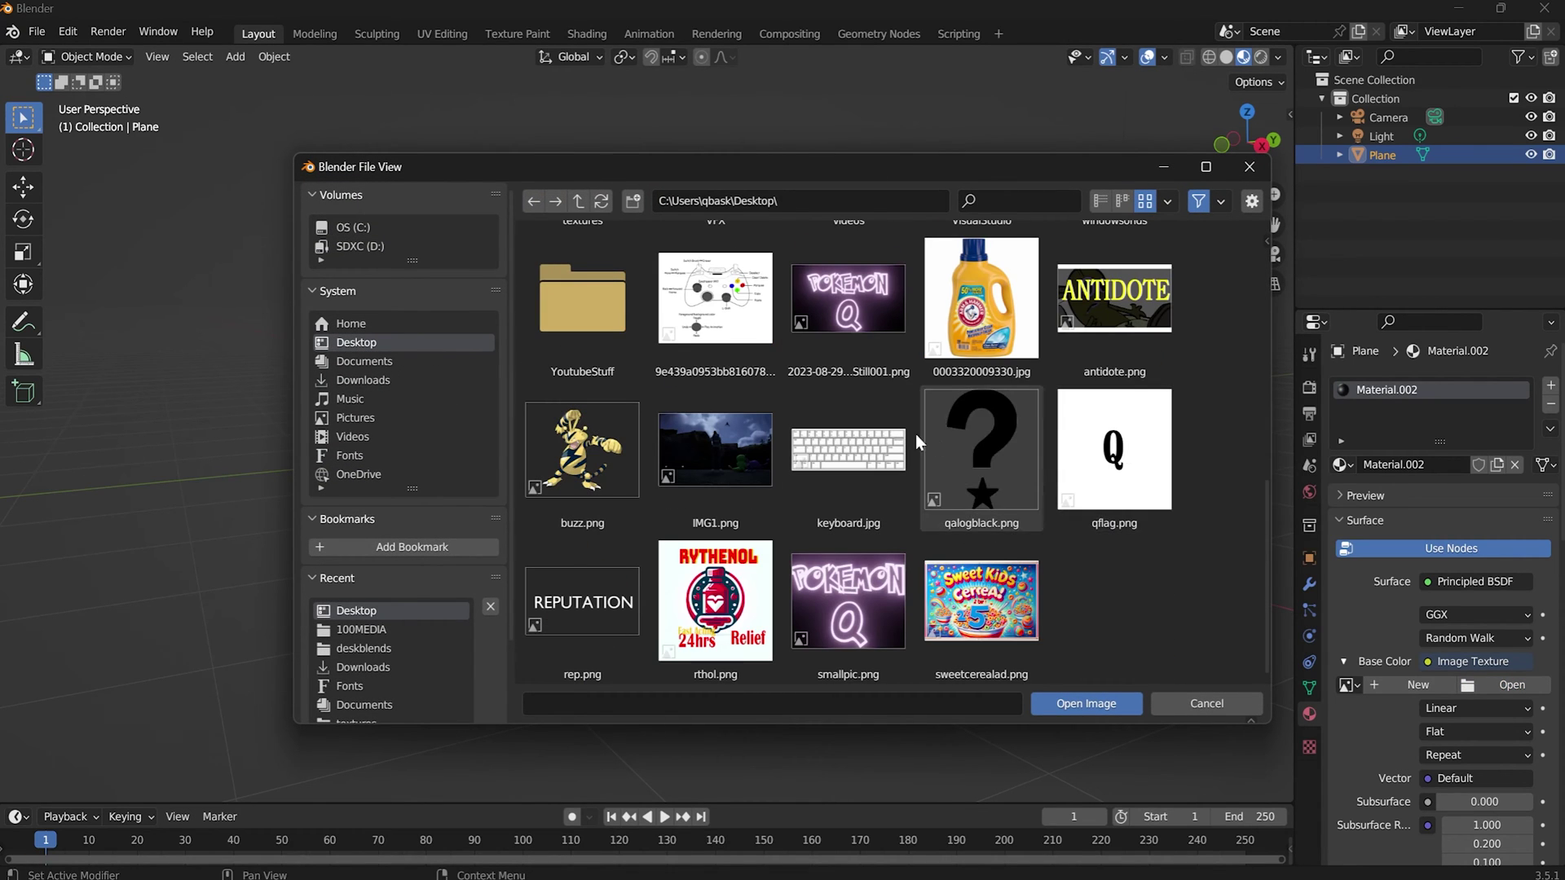
left_click(1123, 466)
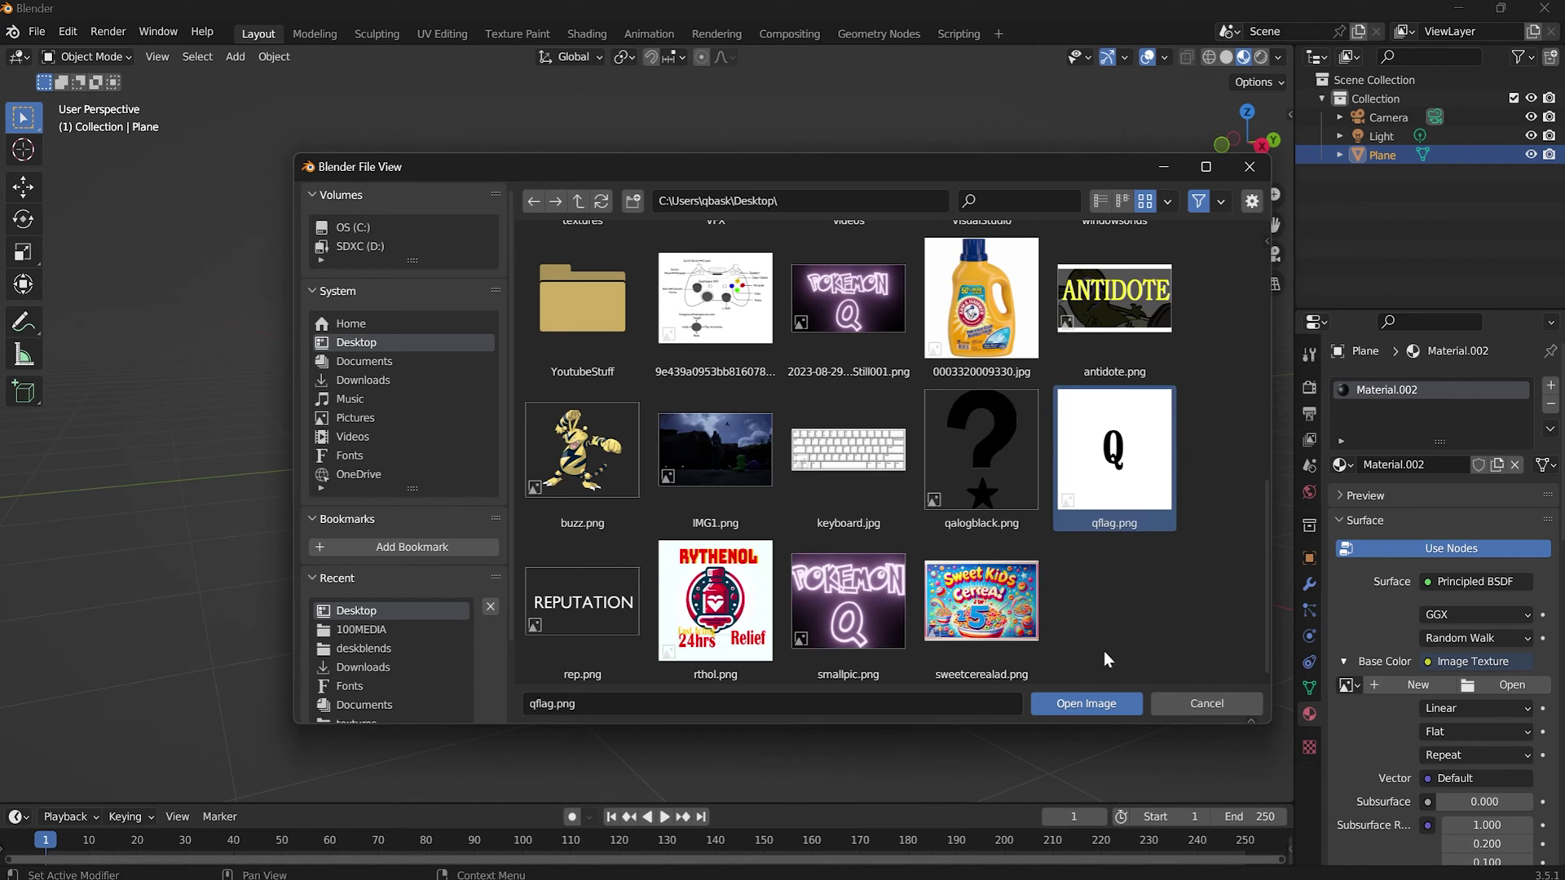
left_click(1096, 704)
scroll(599, 386, "up", 3)
scroll(614, 389, "down", 5)
middle_click_drag(648, 390, 568, 376)
scroll(613, 377, "up", 1)
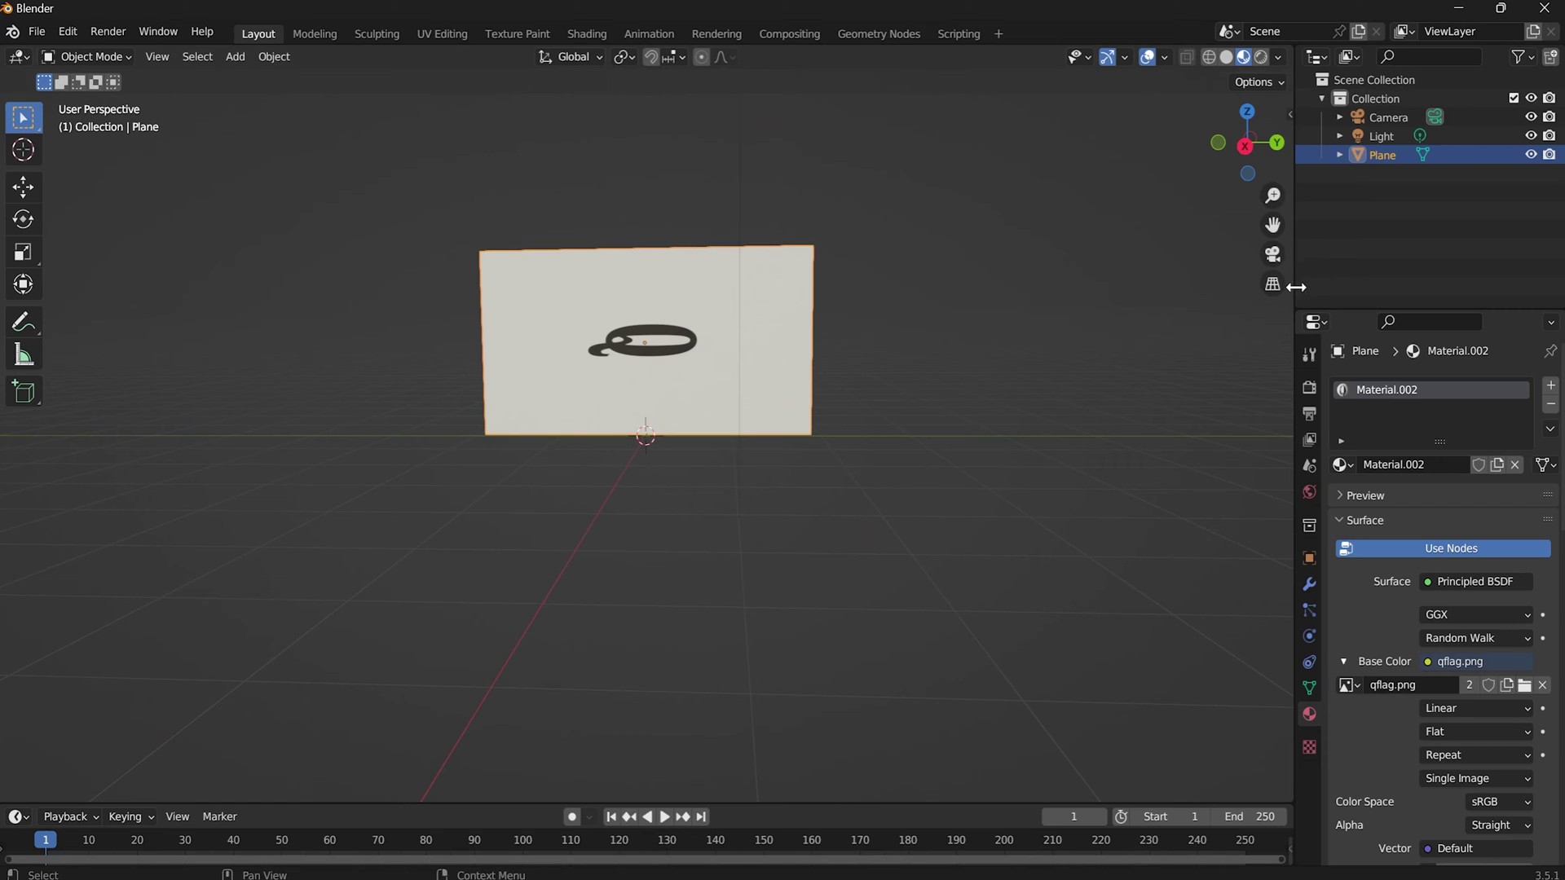
Split the 3D viewport vertically into two areas and change the new one to a UV Editor.
right_click(1295, 288)
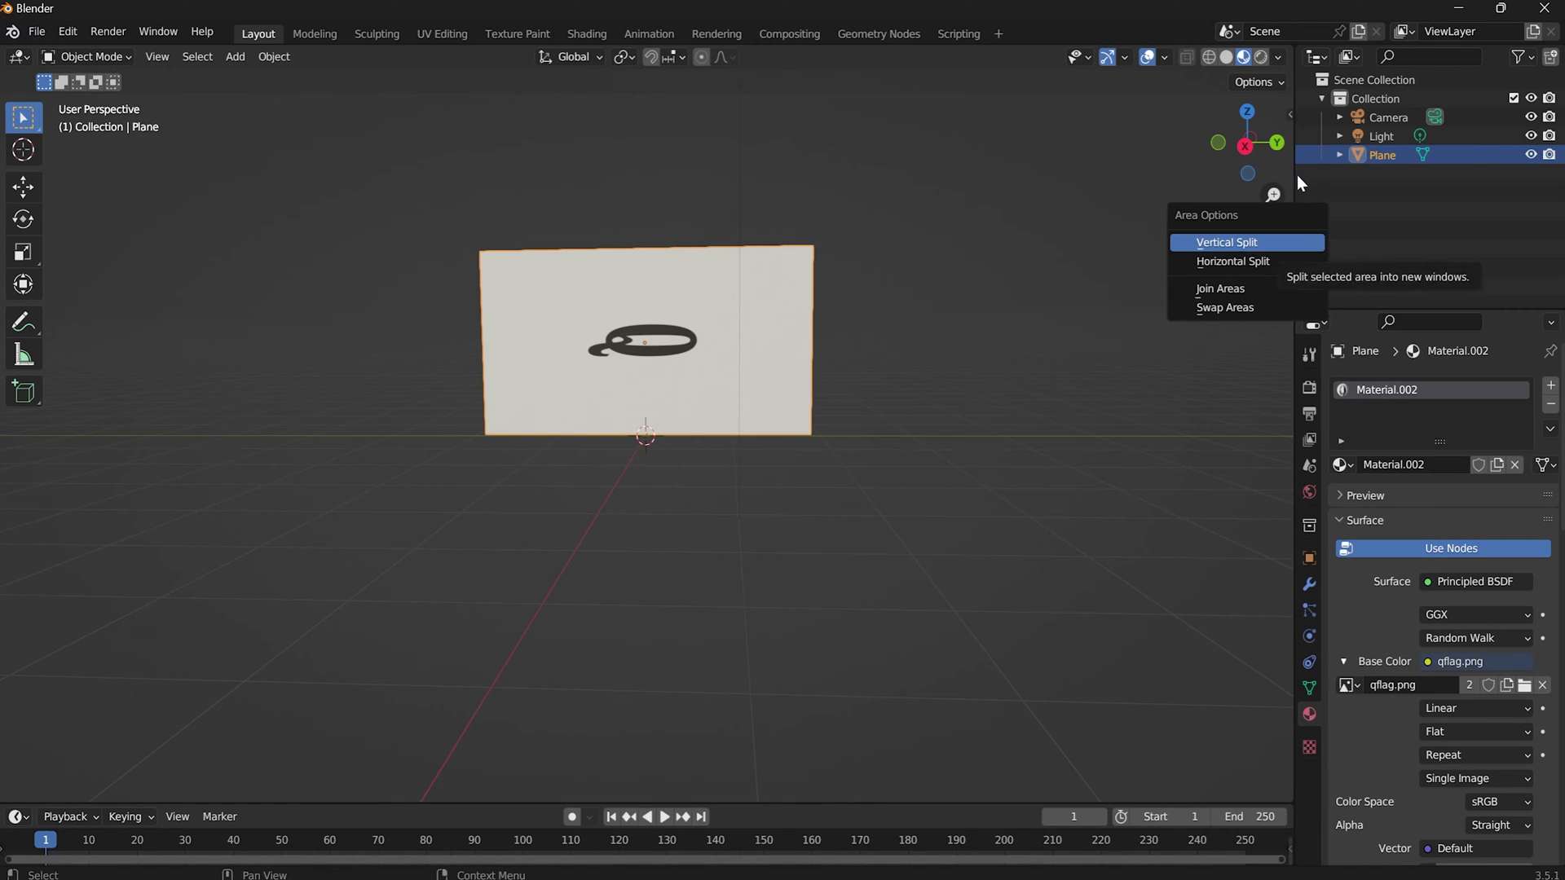
left_click(1296, 241)
right_click(1296, 301)
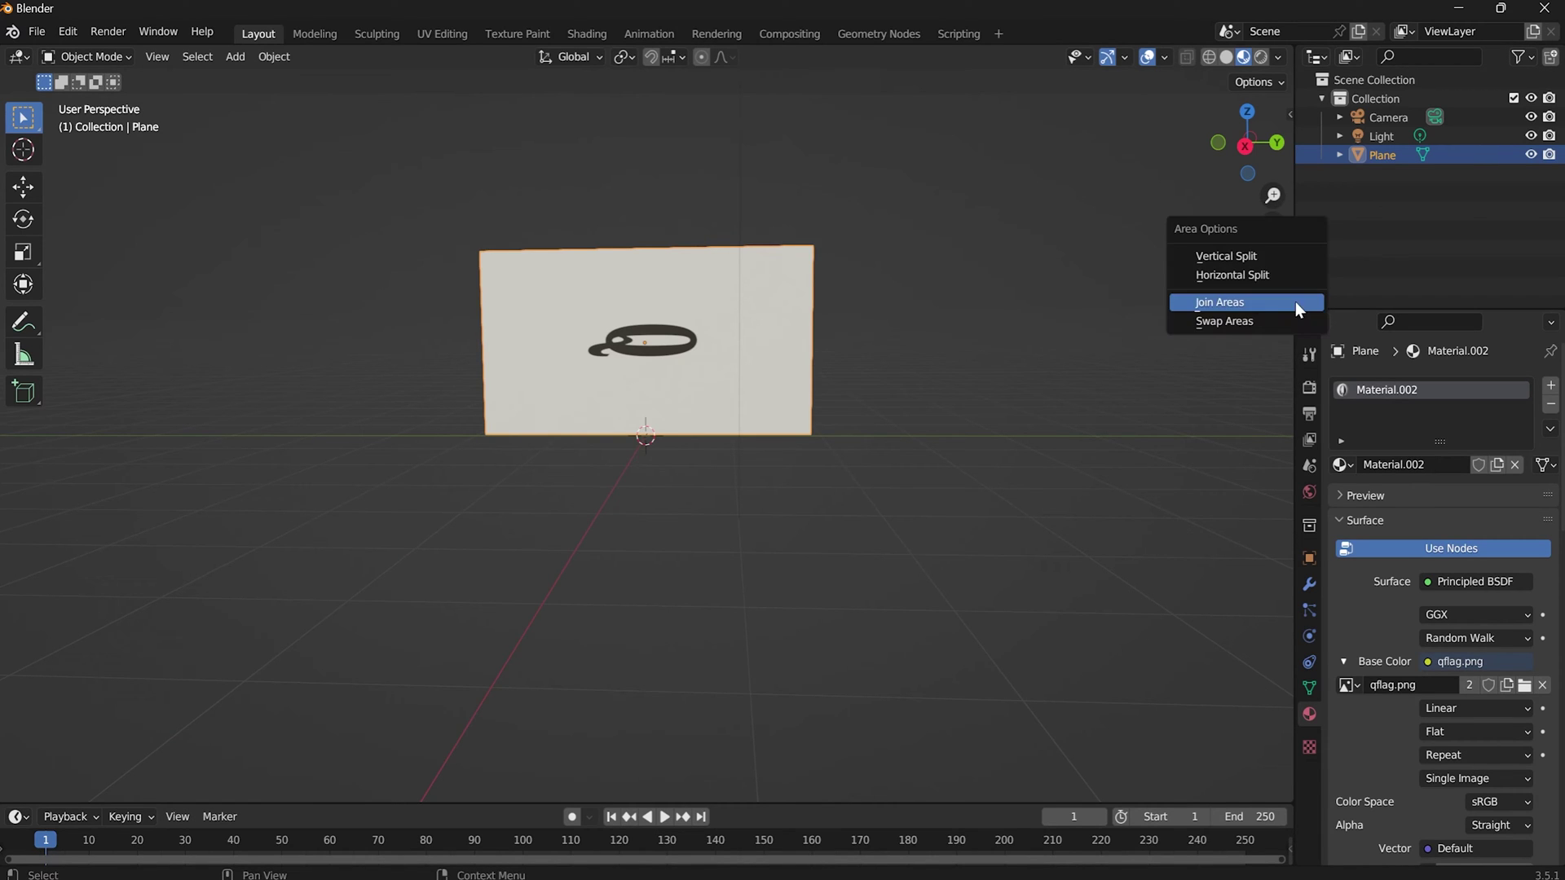
left_click(1305, 253)
left_click(661, 184)
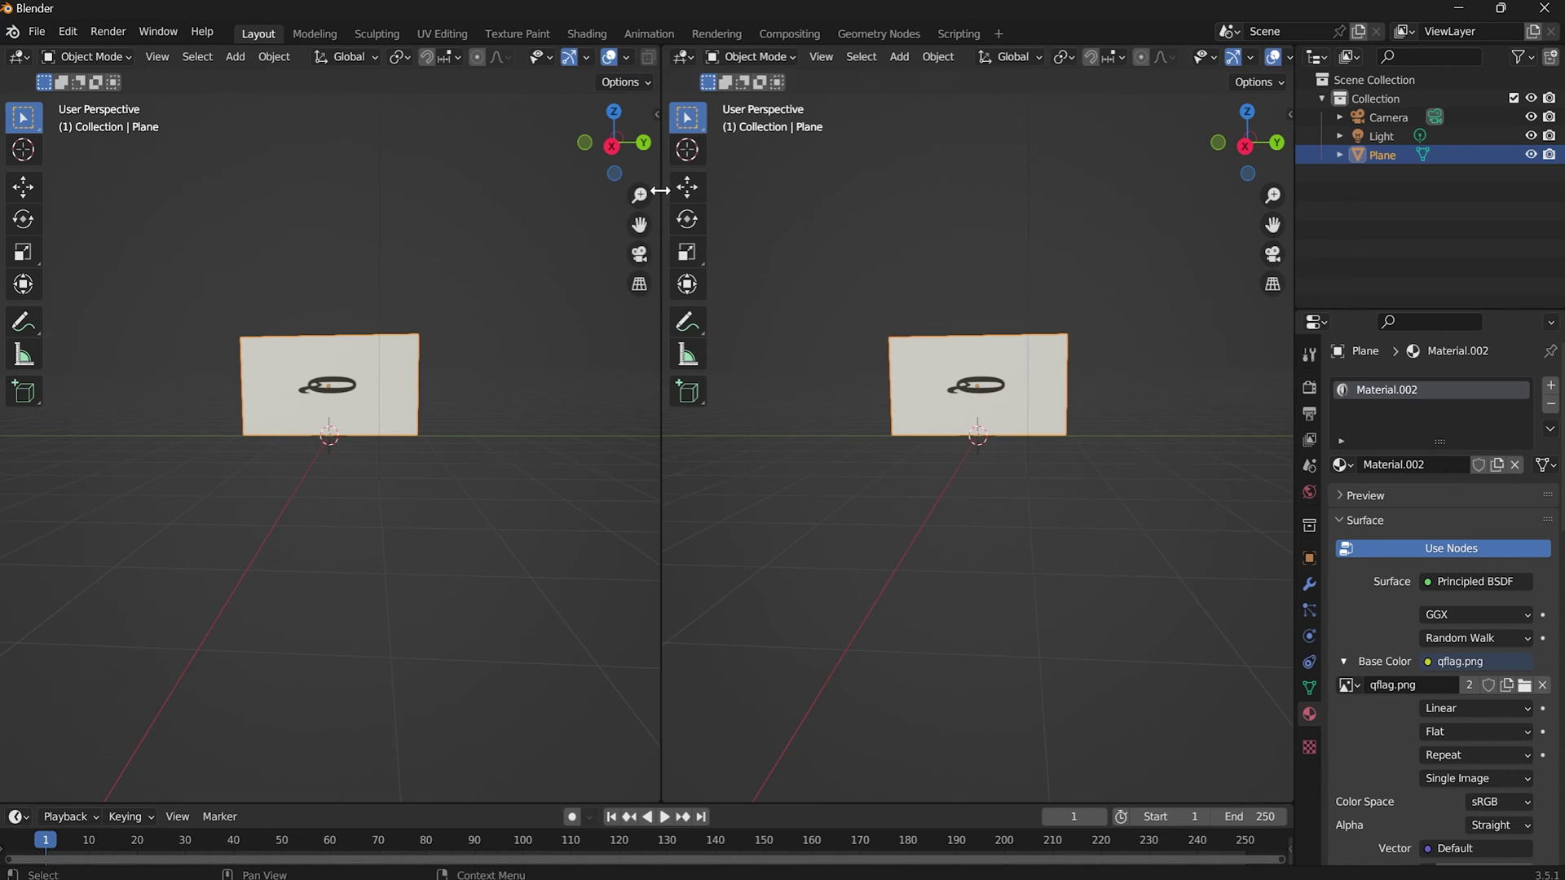
left_click(683, 56)
left_click(732, 155)
scroll(937, 430, "up", 5)
scroll(938, 430, "down", 2)
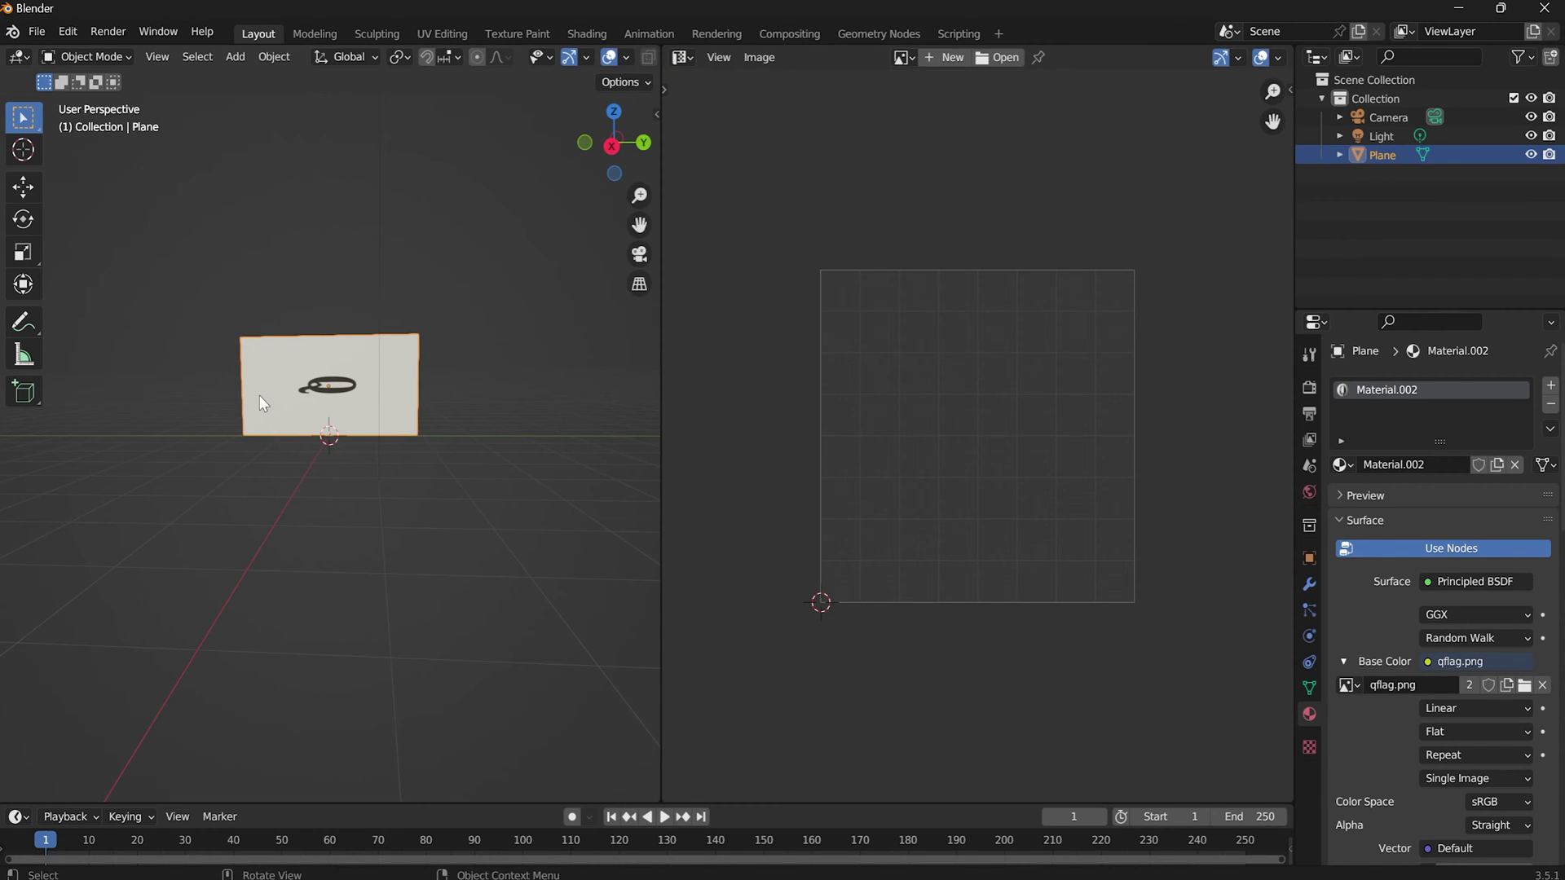
Enter Edit Mode and rotate all of the plane's UVs by 90° so the Q logo stands upright.
key("Tab")
scroll(591, 380, "down", 3)
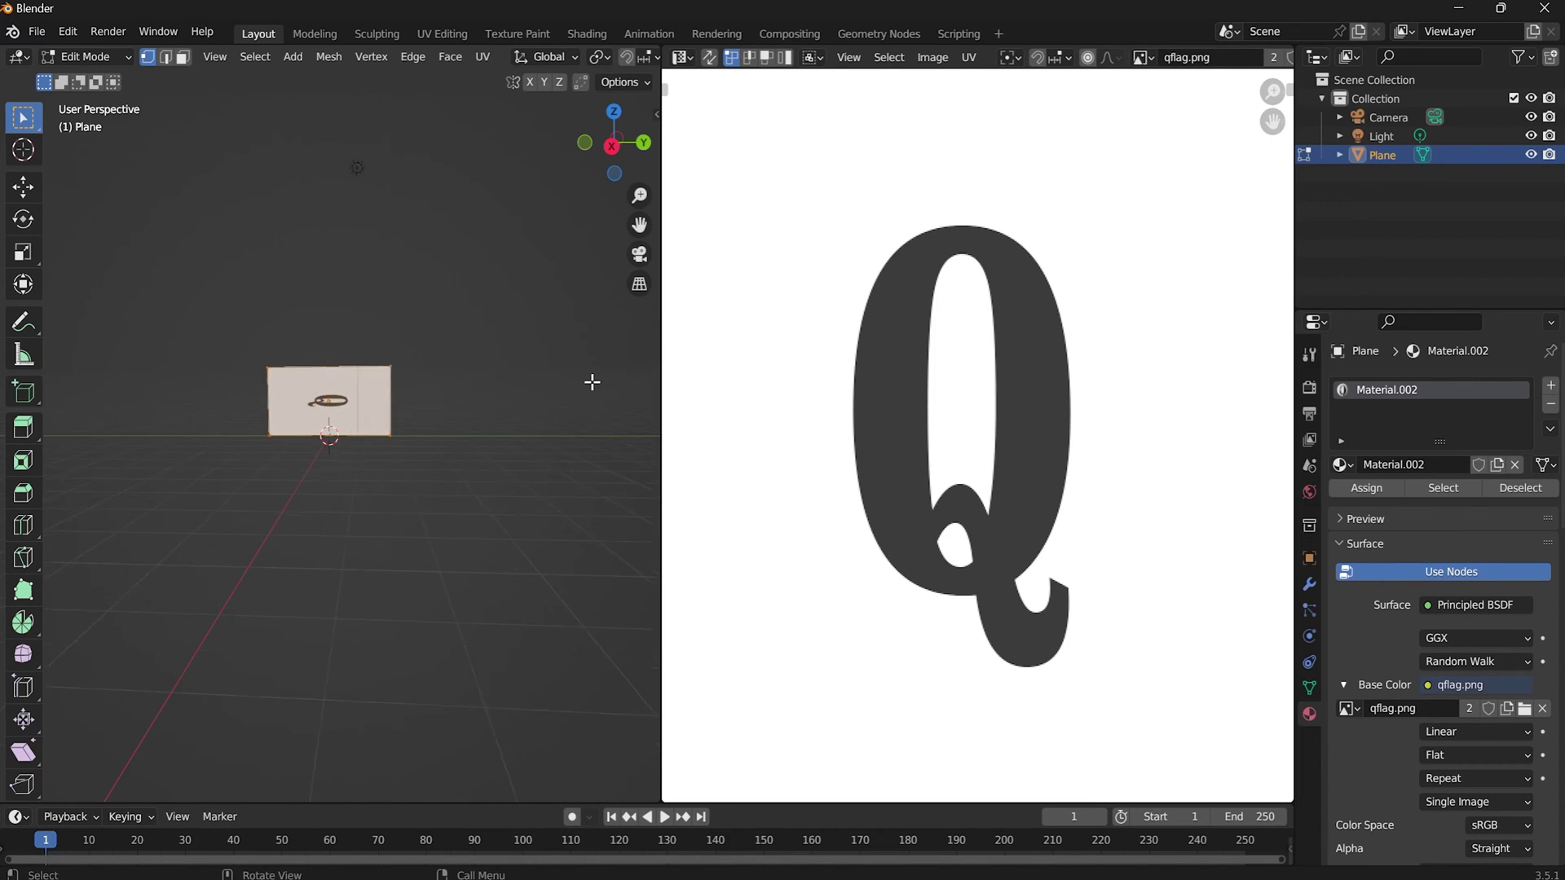
scroll(1065, 479, "down", 5)
scroll(1069, 479, "up", 2)
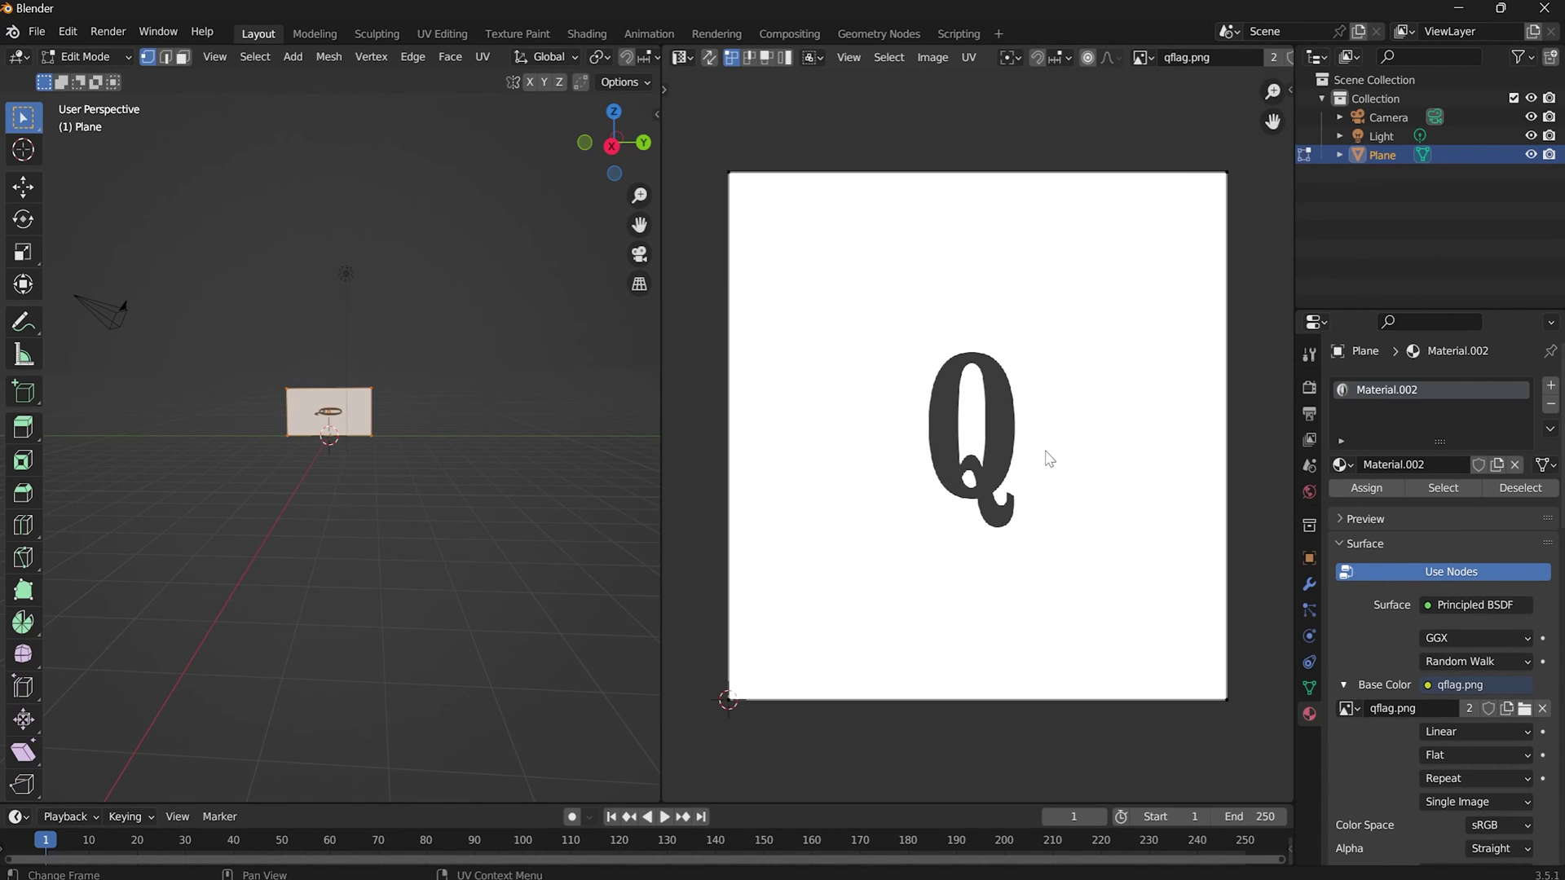
key("a")
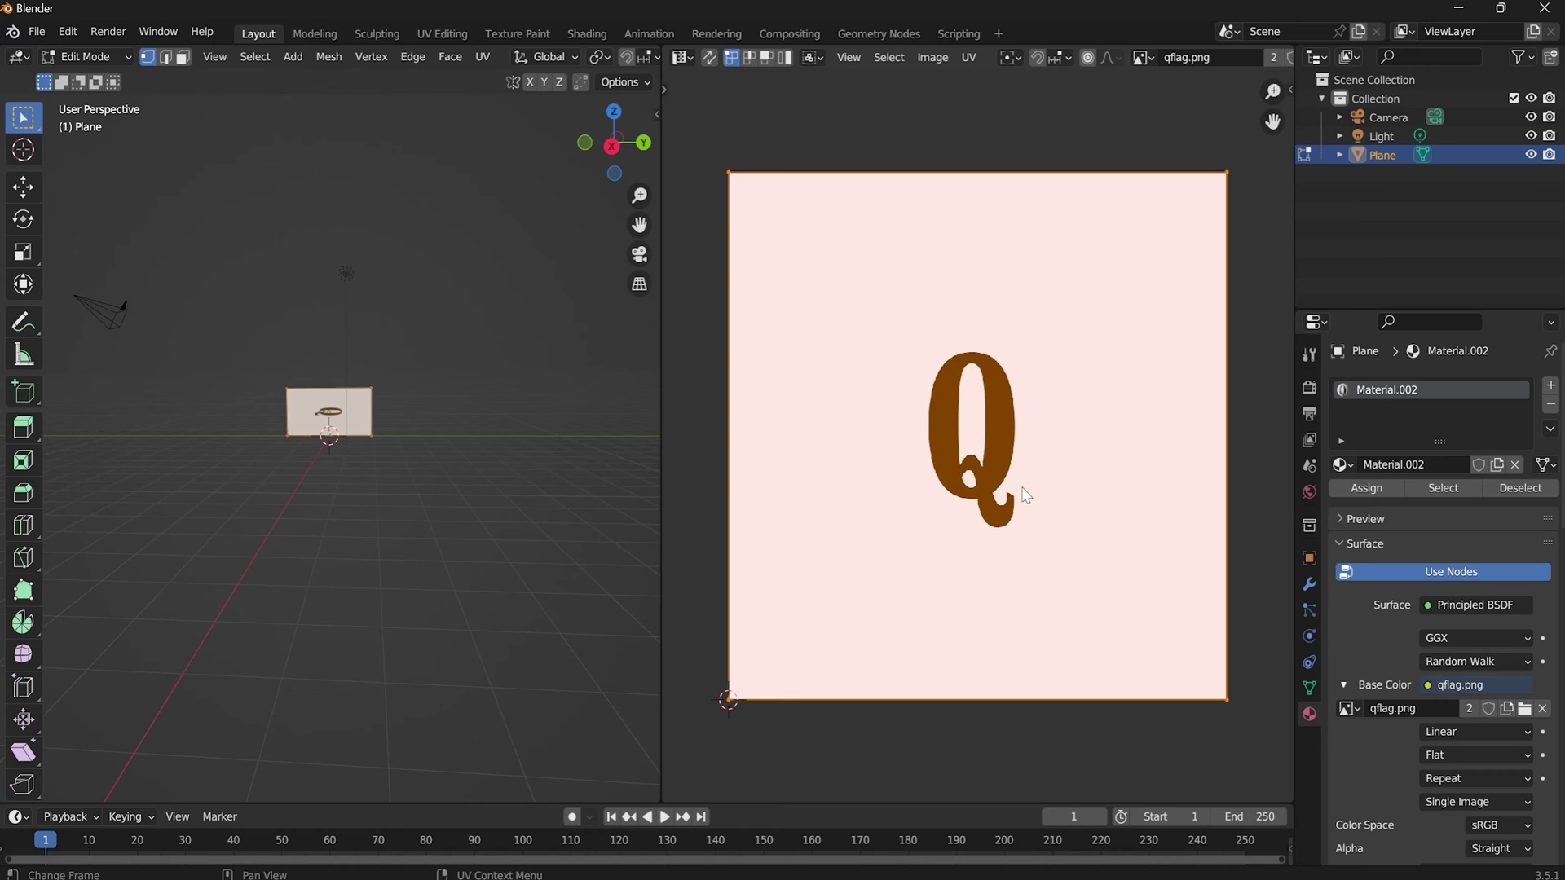
type("r90")
key("Return")
scroll(319, 400, "up", 5)
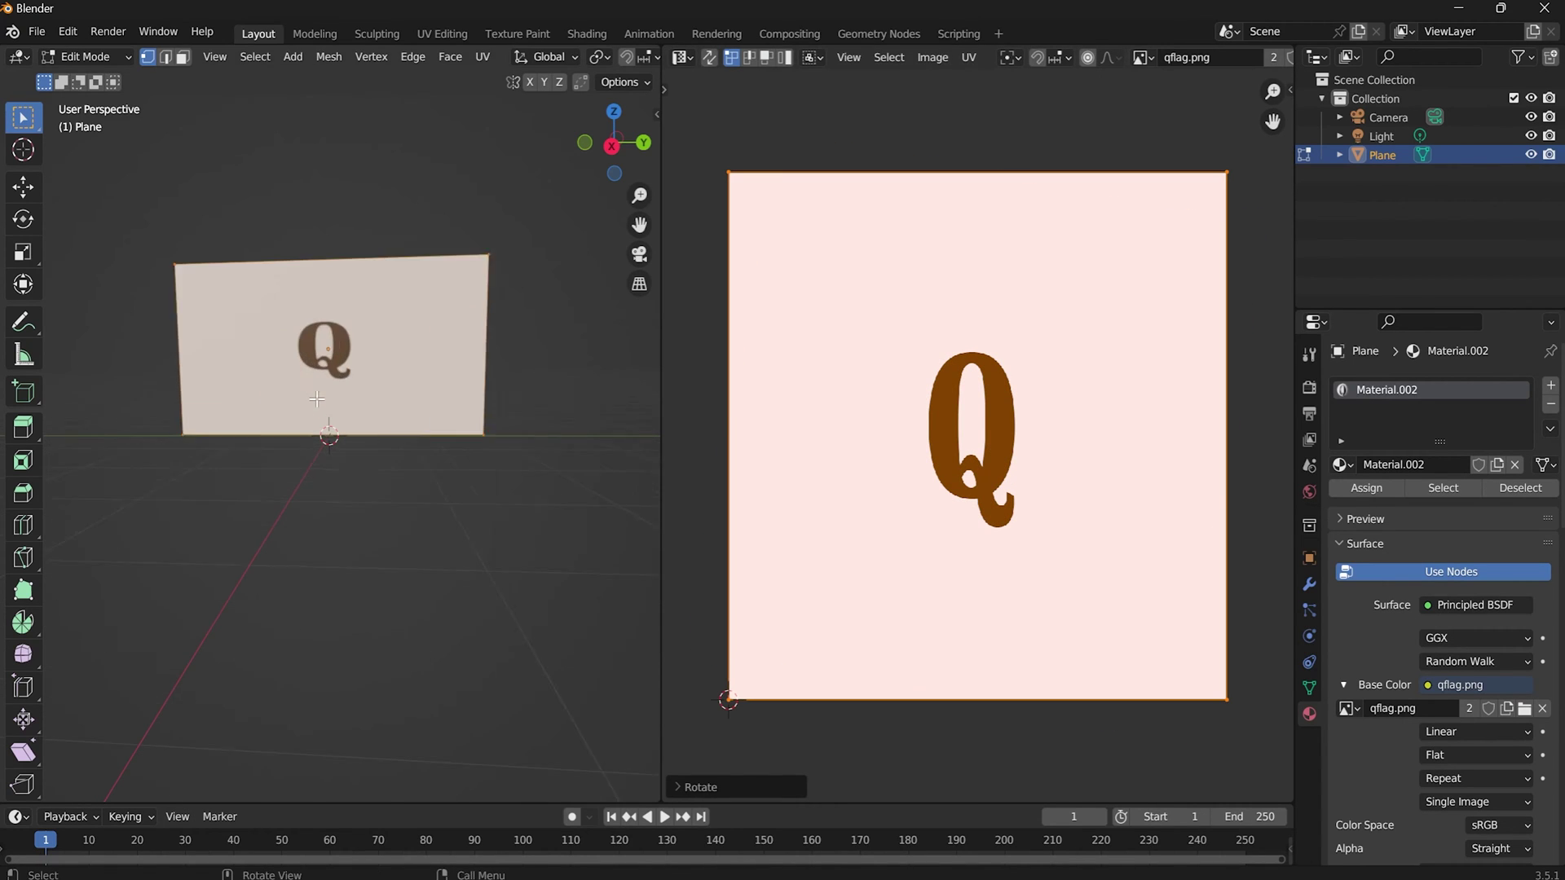
Join the two areas so the 3D viewport replaces the UV Editor.
right_click(656, 374)
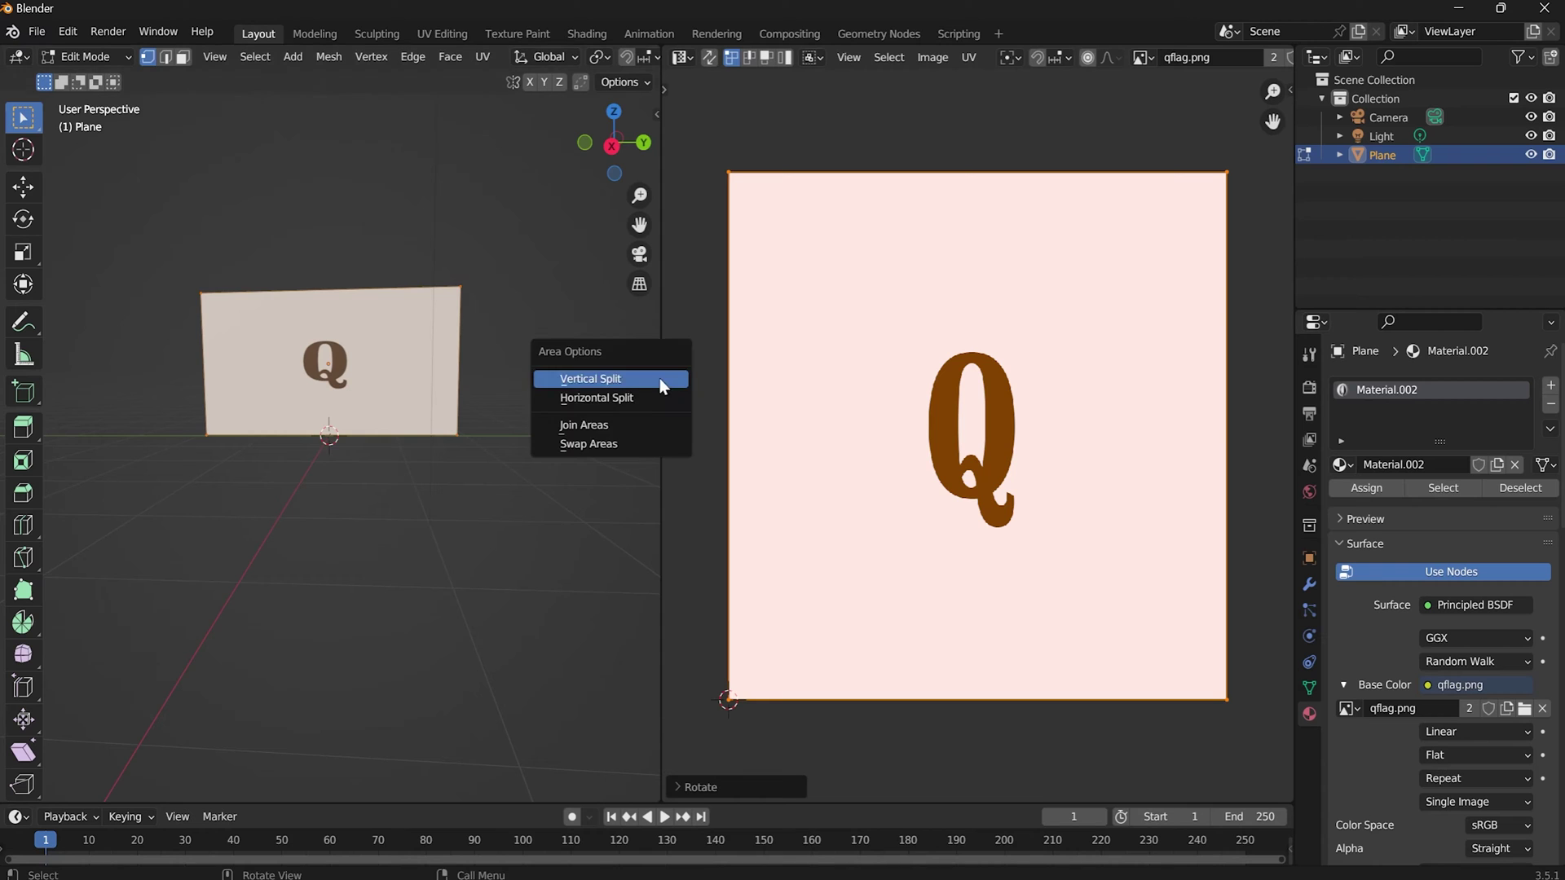
left_click(659, 426)
left_click(770, 424)
scroll(631, 566, "up", 1)
left_click(631, 566)
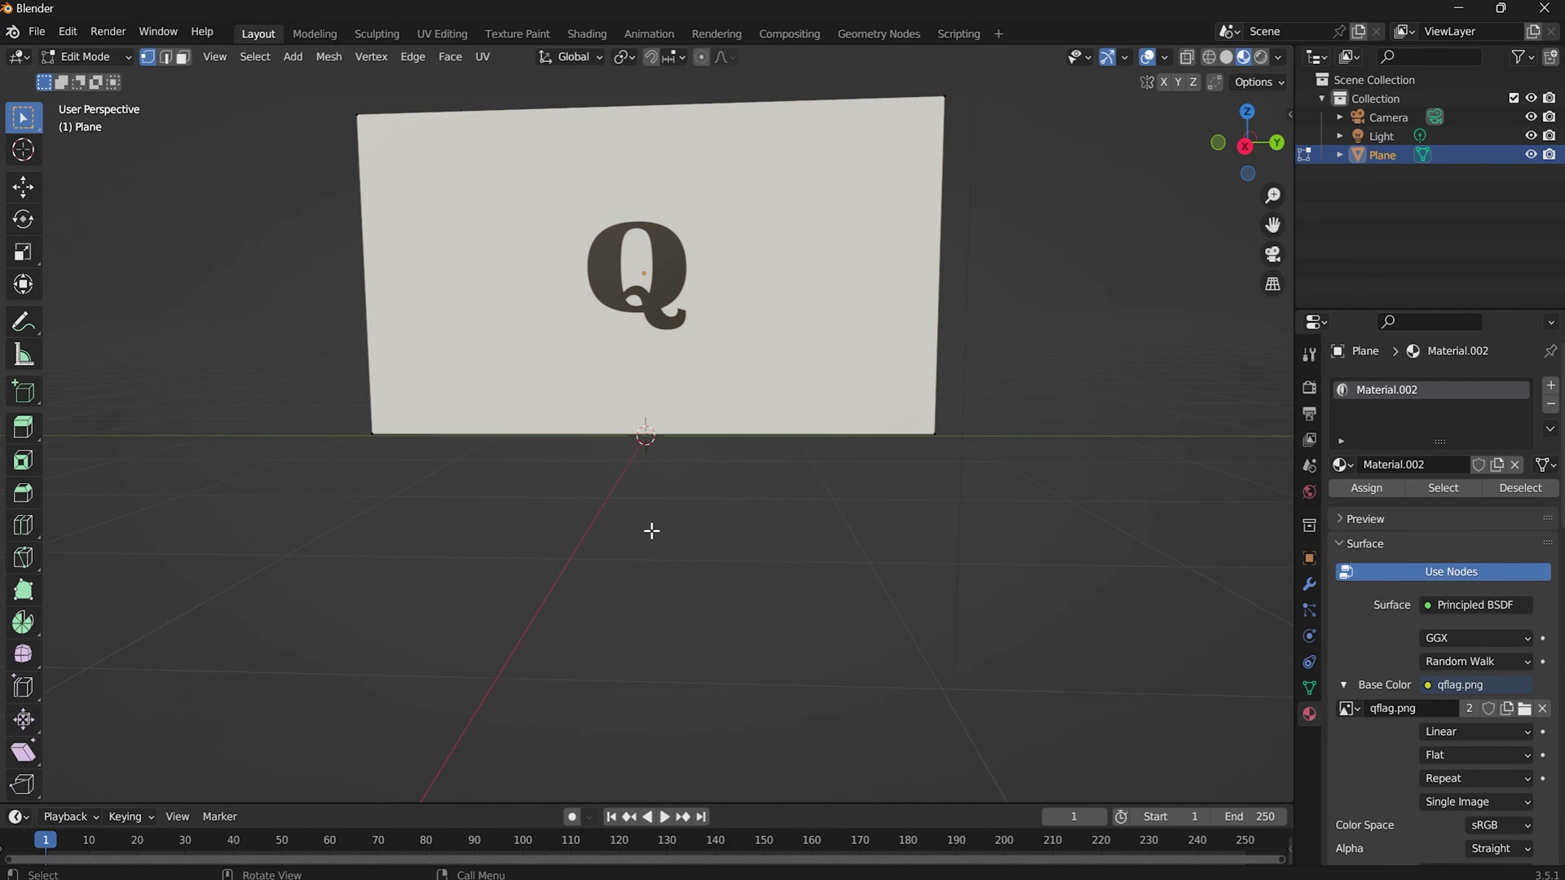
Select the whole flag mesh, subdivide it seven times, and return to Object Mode.
middle_click_drag(657, 515, 676, 469)
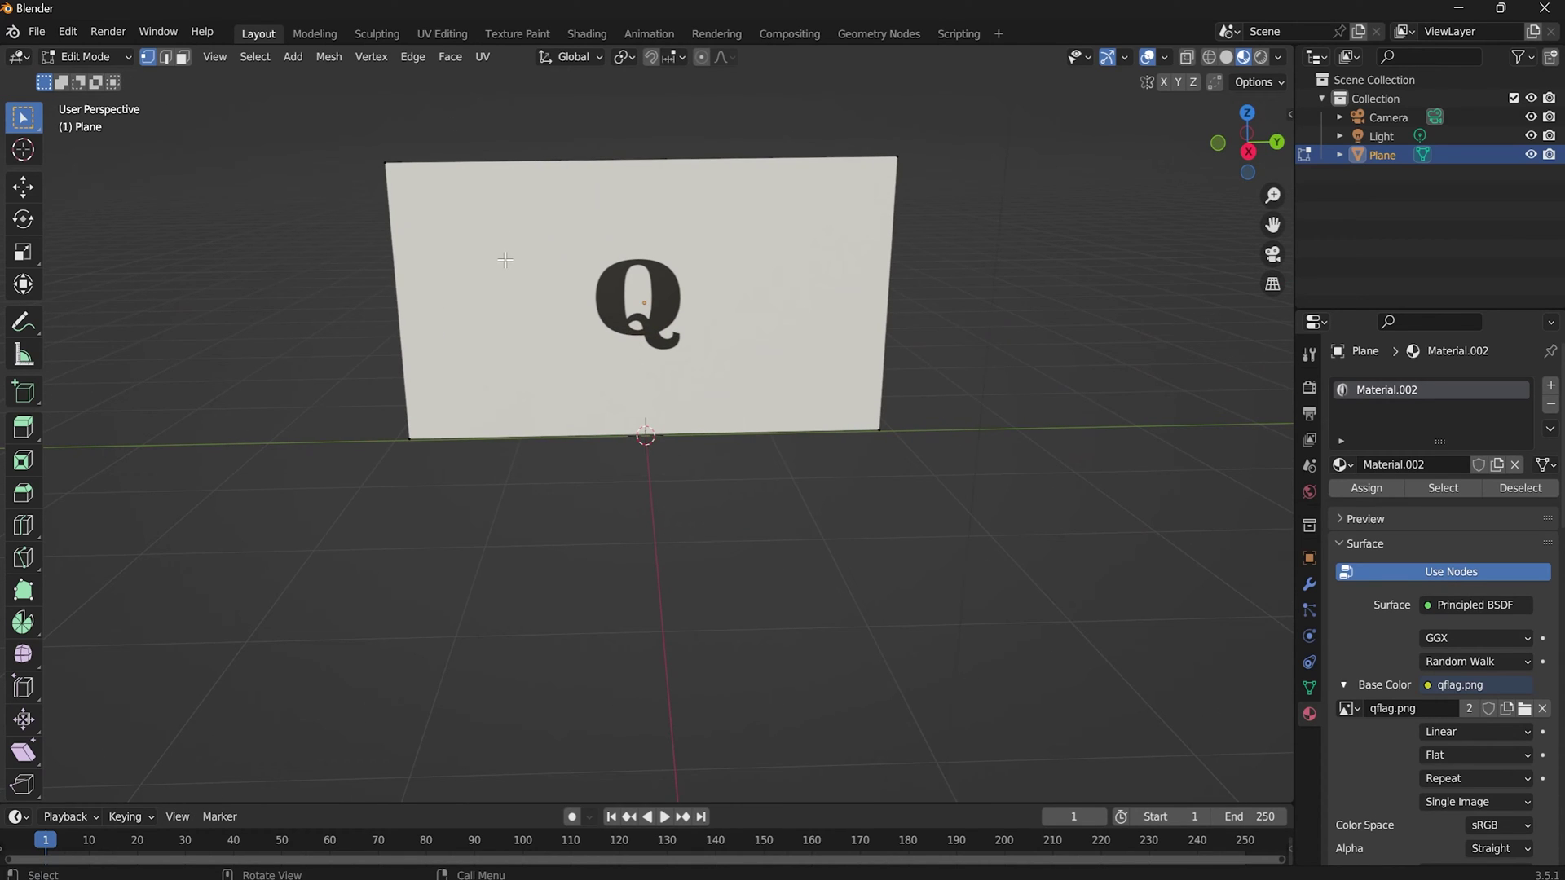
left_click(505, 260)
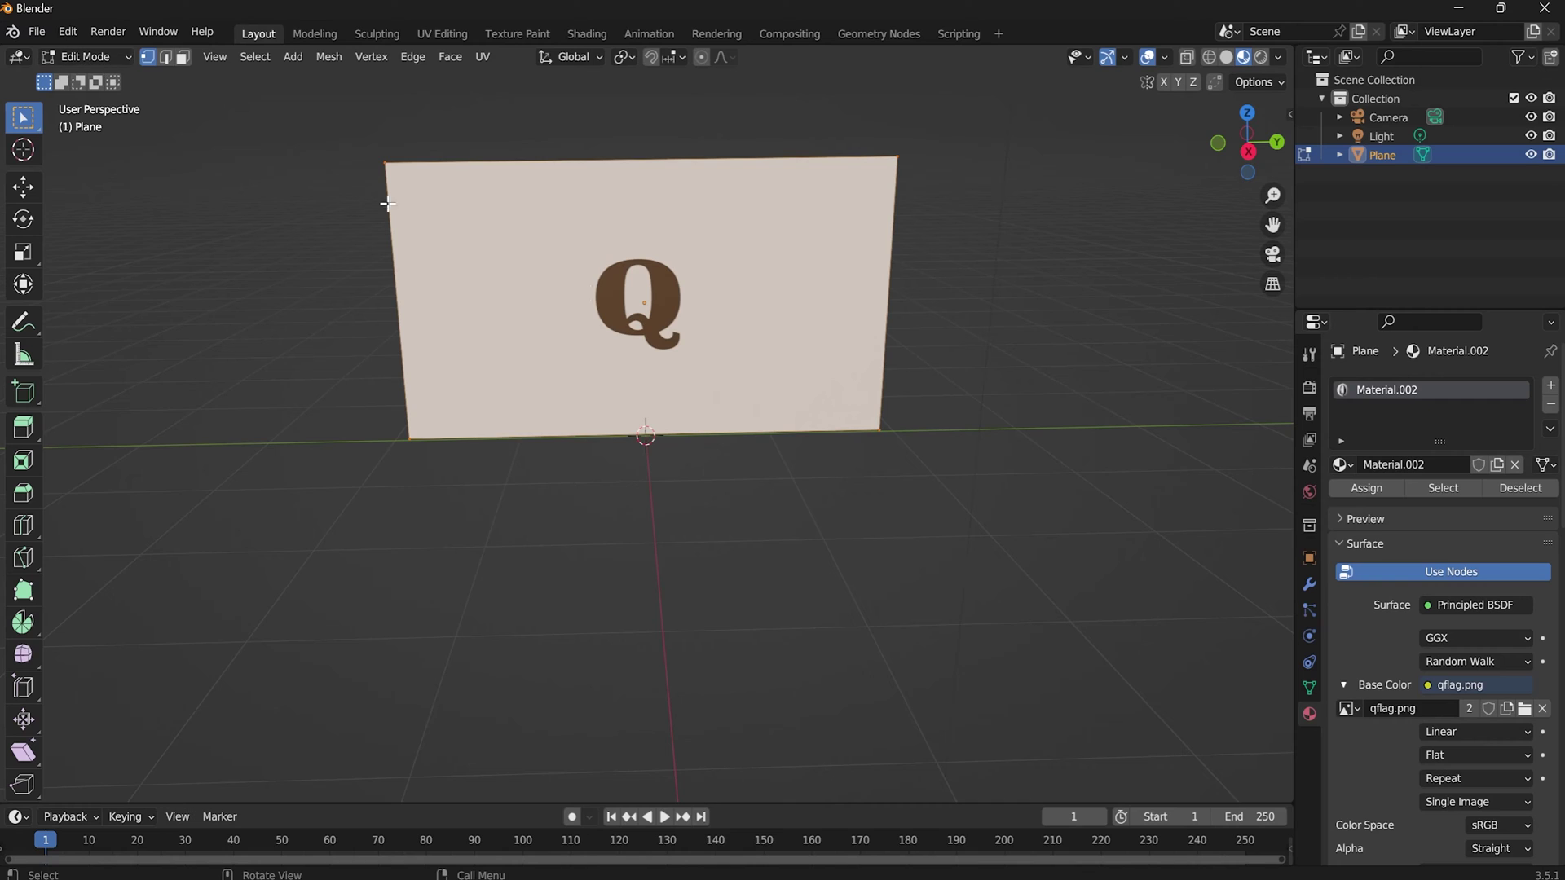
right_click(599, 297)
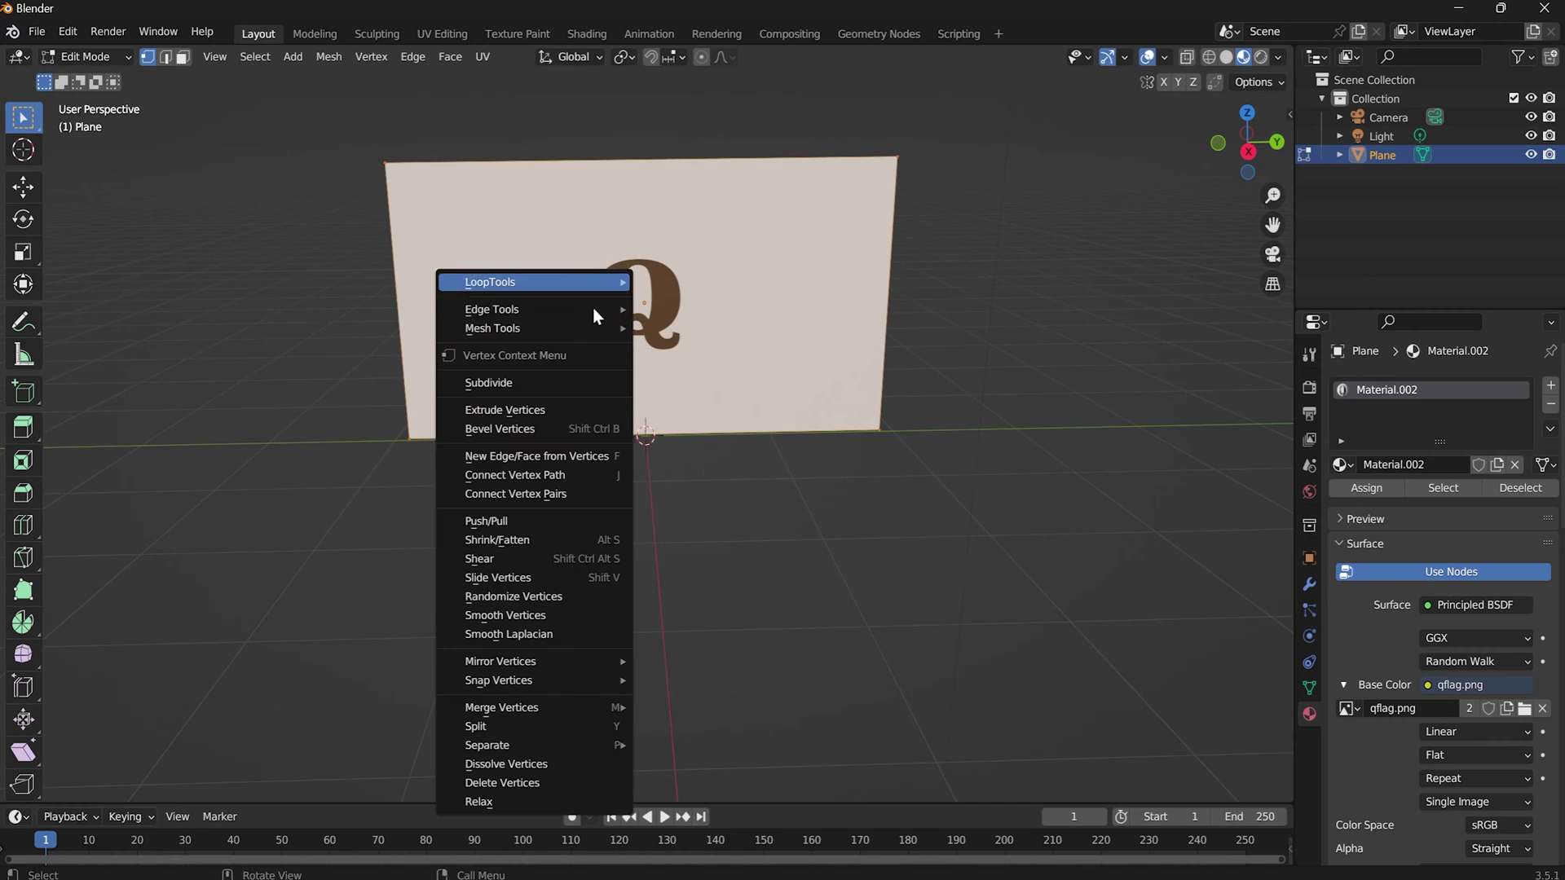
left_click(587, 383)
right_click(592, 343)
left_click(577, 418)
right_click(590, 326)
left_click(522, 405)
right_click(563, 428)
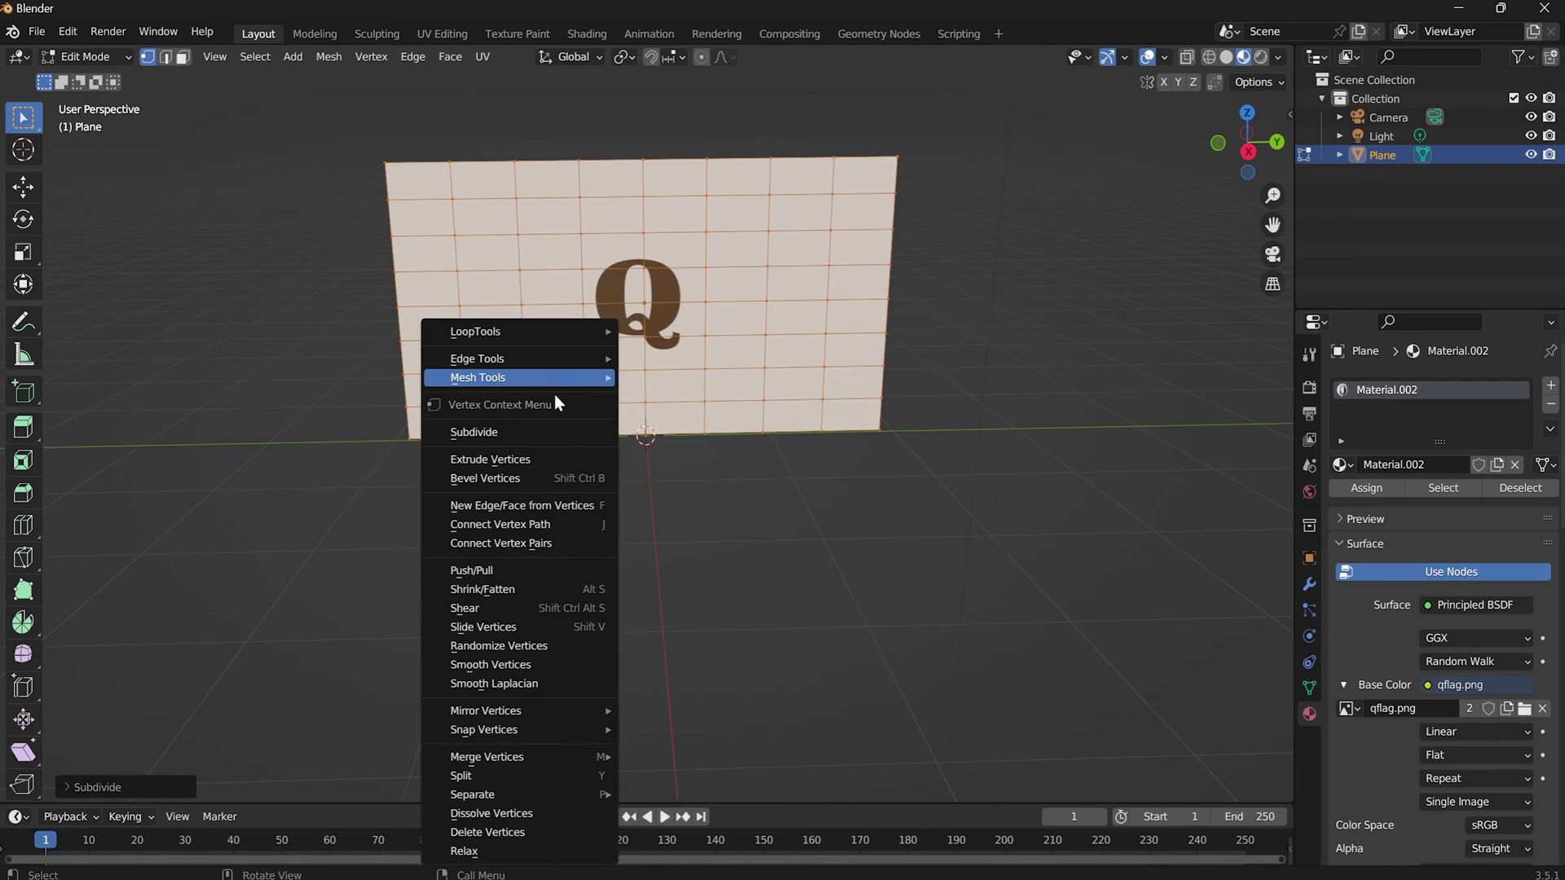
left_click(557, 432)
right_click(558, 432)
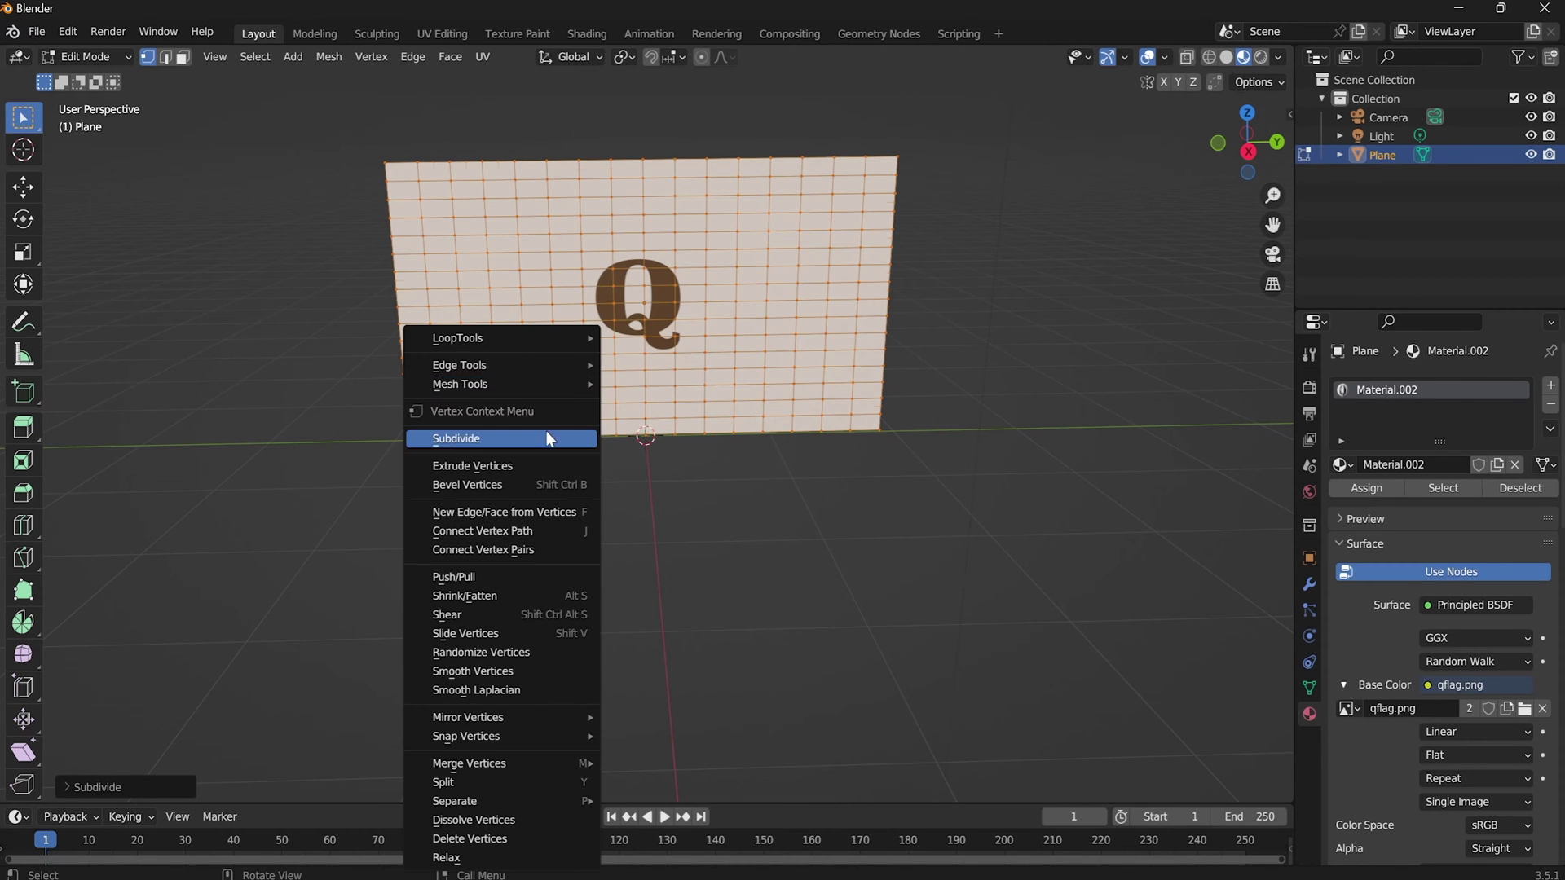
left_click(547, 438)
right_click(546, 419)
left_click(538, 416)
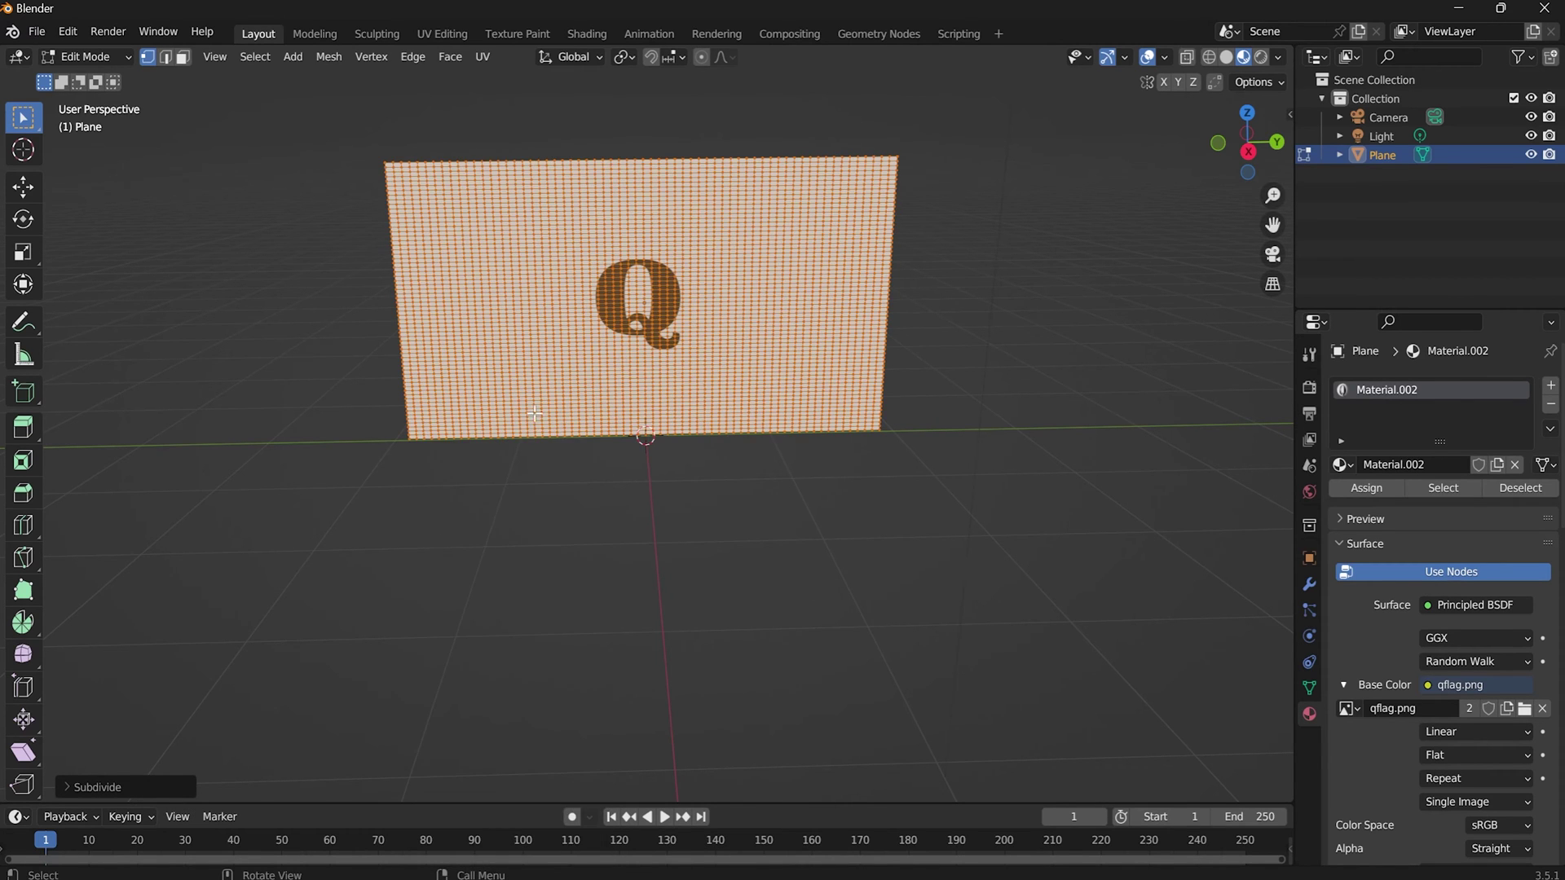
right_click(535, 414)
left_click(540, 432)
middle_click_drag(1045, 476, 1082, 471)
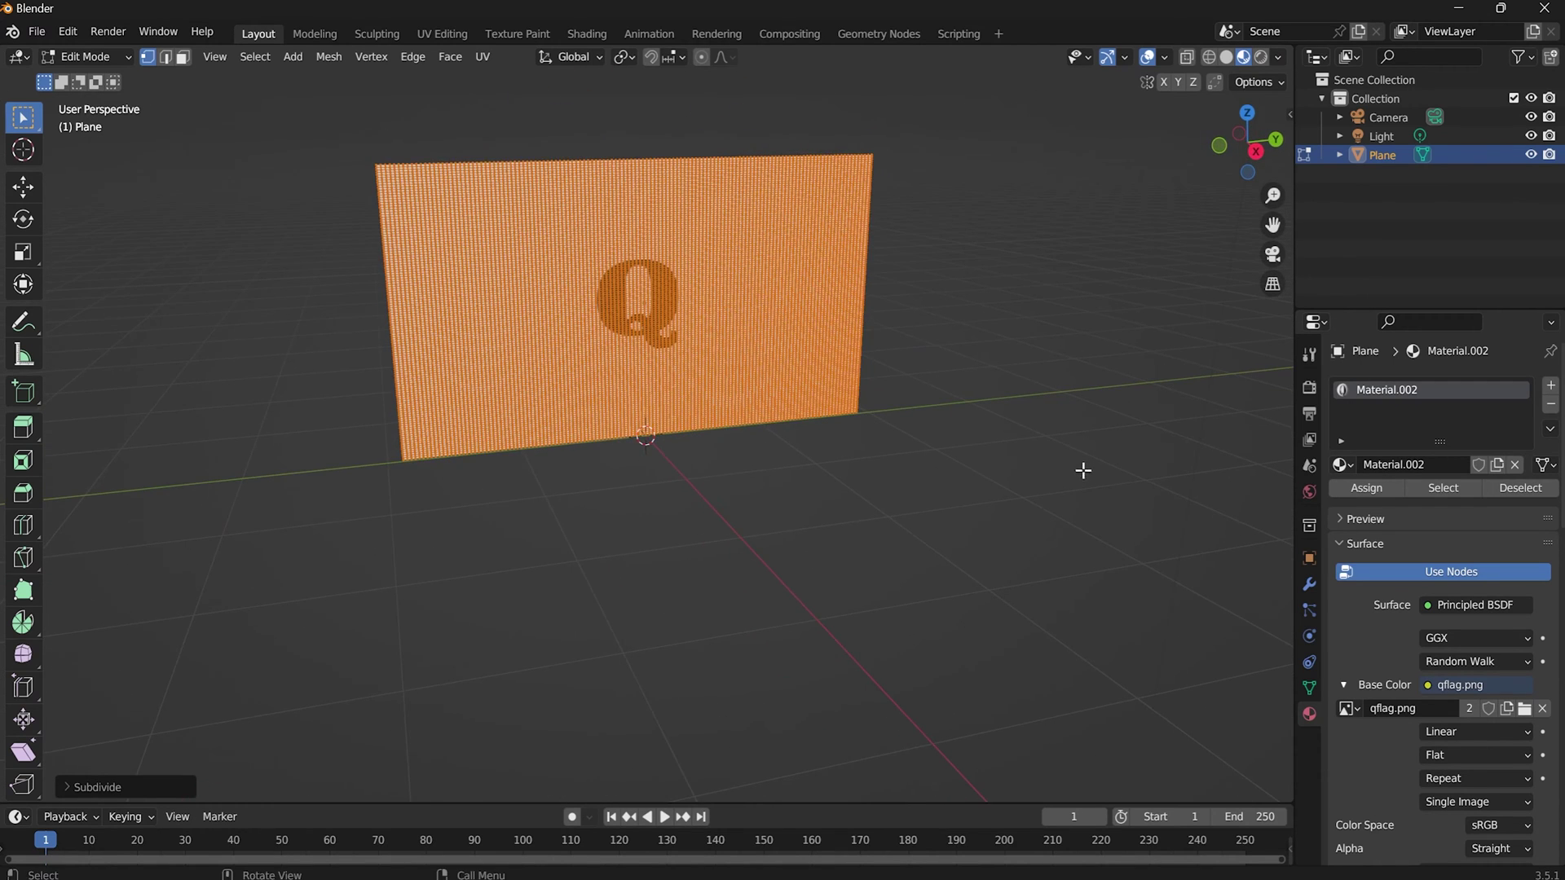
key("Tab")
key("Tab")
mouse_move(549, 318)
middle_mouse_down()
mouse_move(437, 293)
mouse_move(531, 290)
mouse_move(554, 305)
mouse_move(217, 321)
mouse_move(556, 339)
mouse_move(464, 301)
mouse_move(521, 318)
middle_mouse_up()
key("Tab")
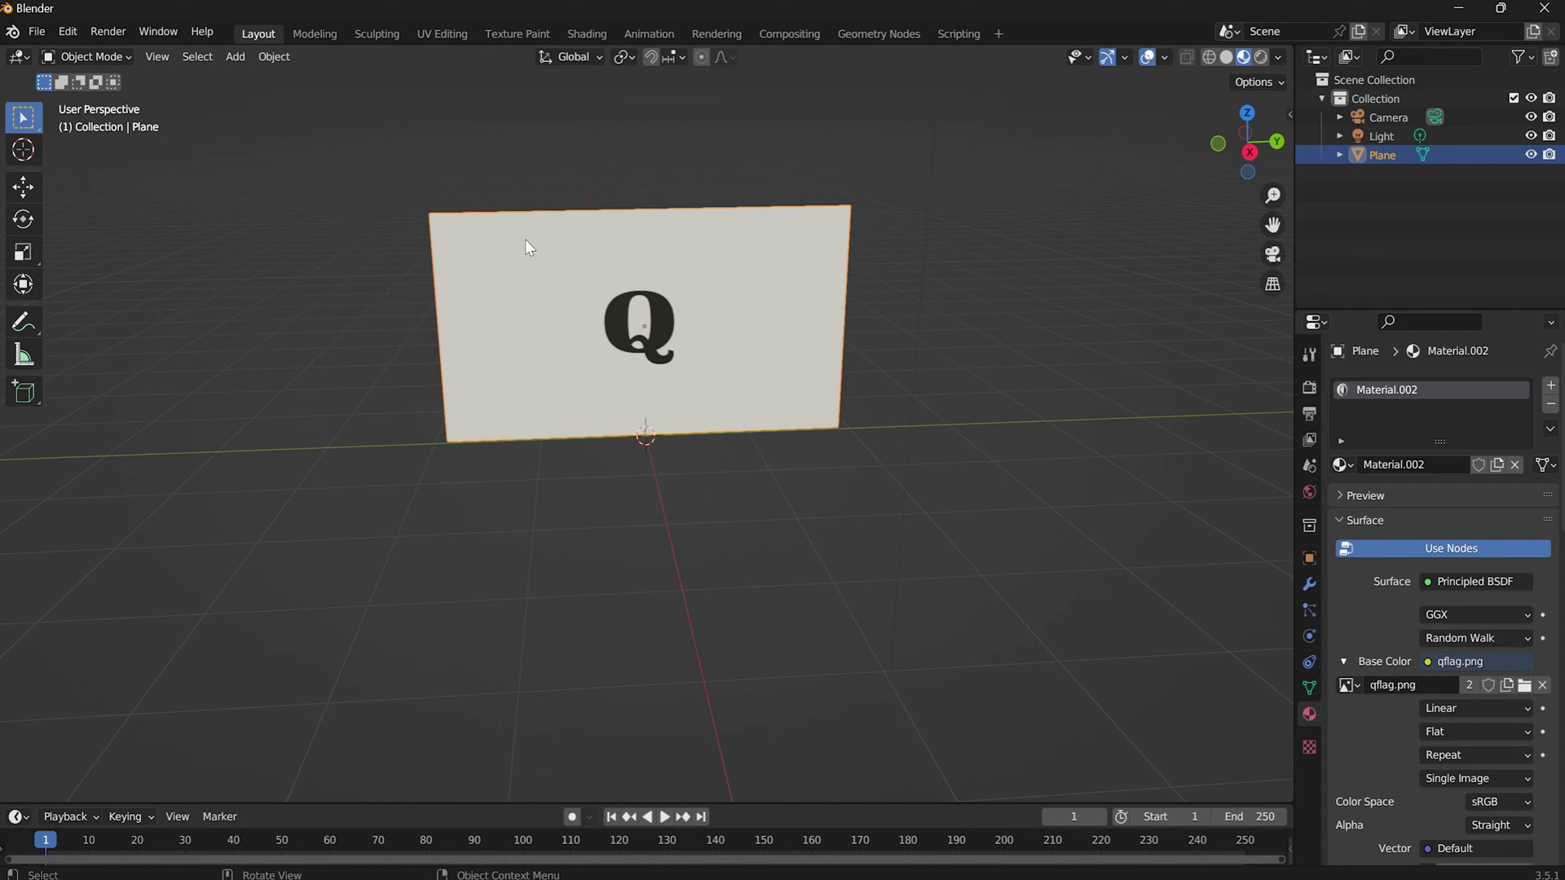
Export the flag to the Desktop as qflag.fbx, limited to selected objects and the Mesh object type.
left_click(37, 32)
mouse_move(113, 305)
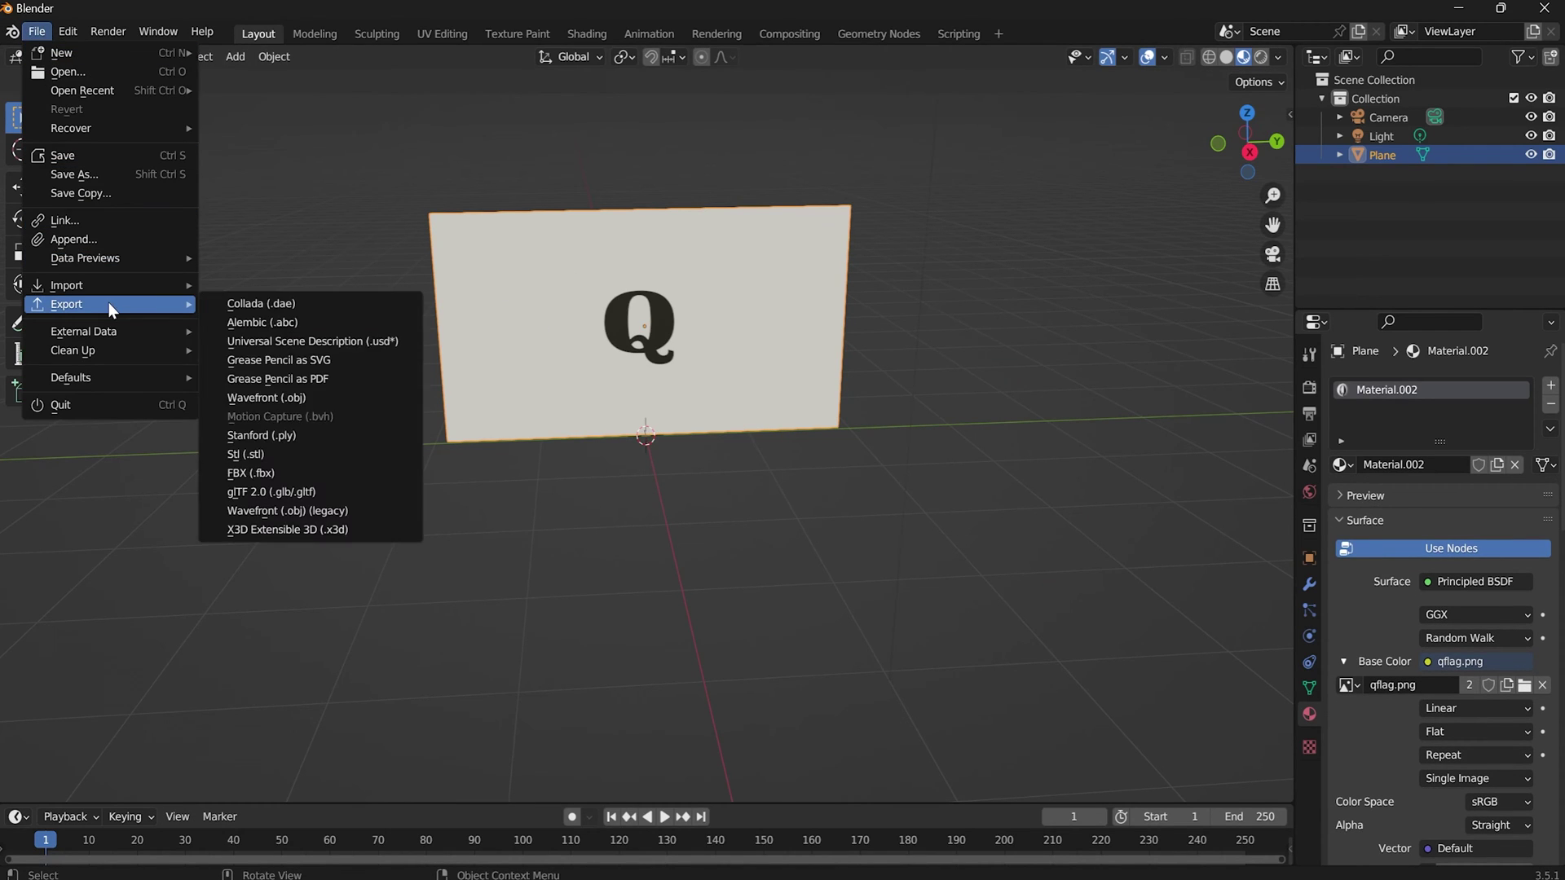
left_click(282, 475)
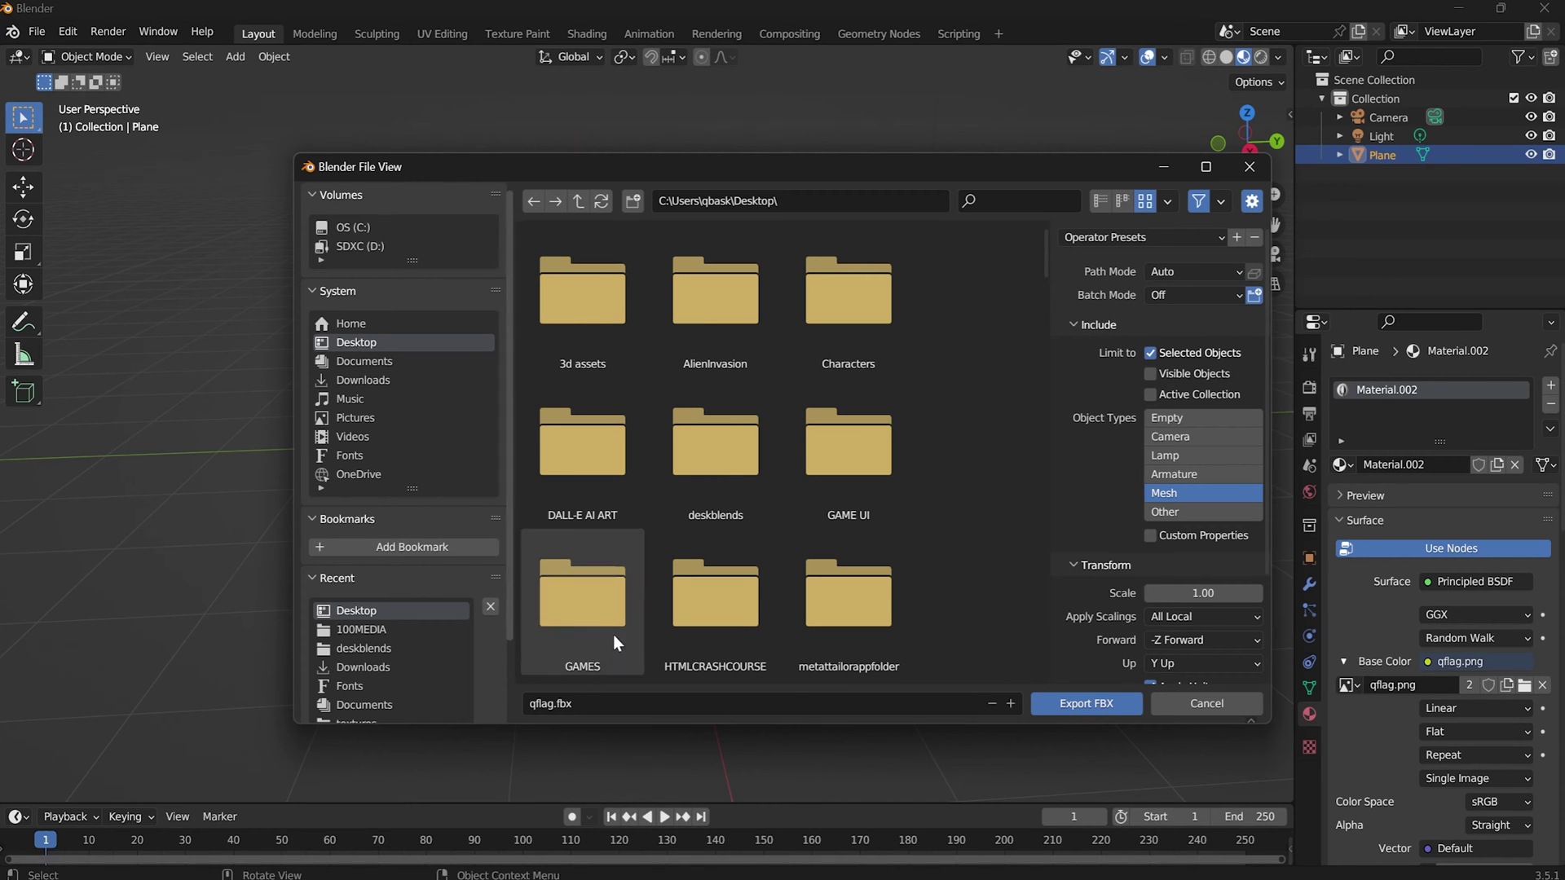
left_click(1054, 704)
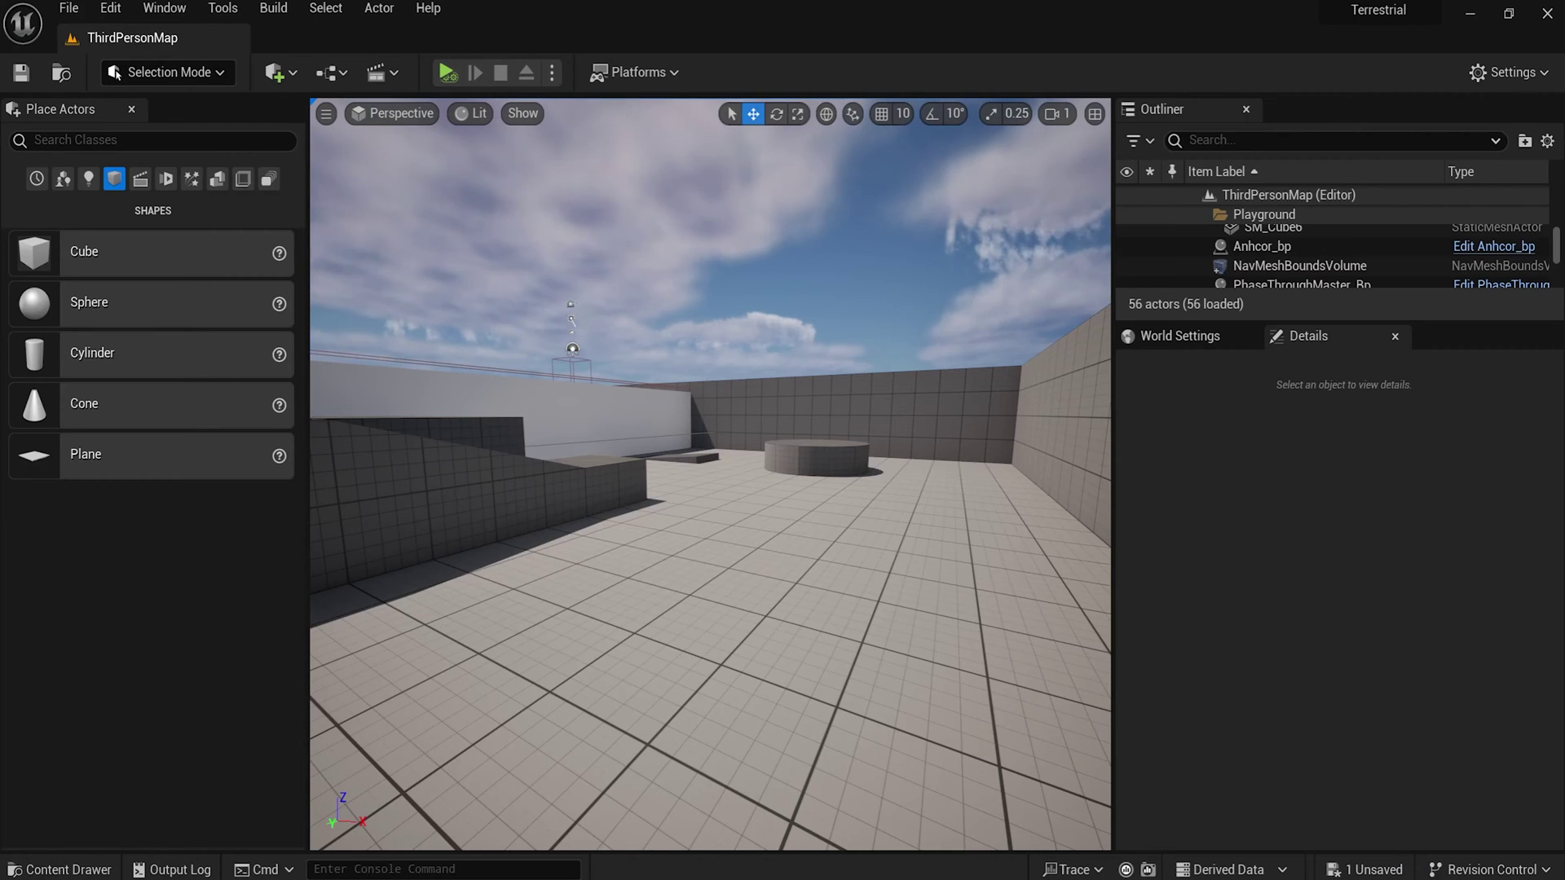
Switch to Unreal Engine, enlarge the content browser and open the flag folder inside ThirdPerson/Blueprints.
scroll(723, 408, "down", 3)
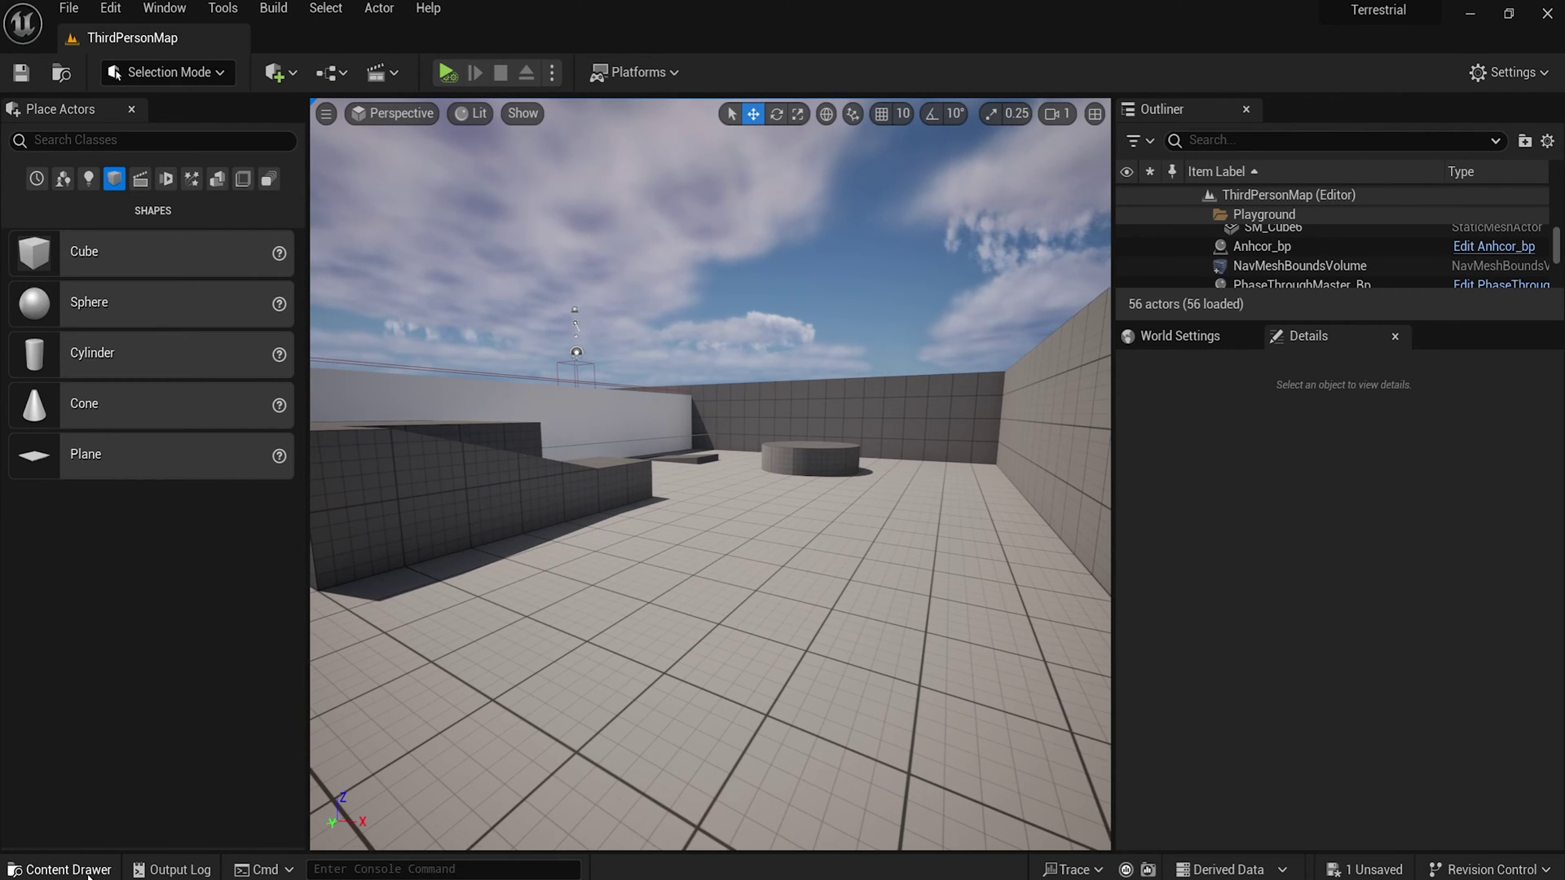
left_click(59, 870)
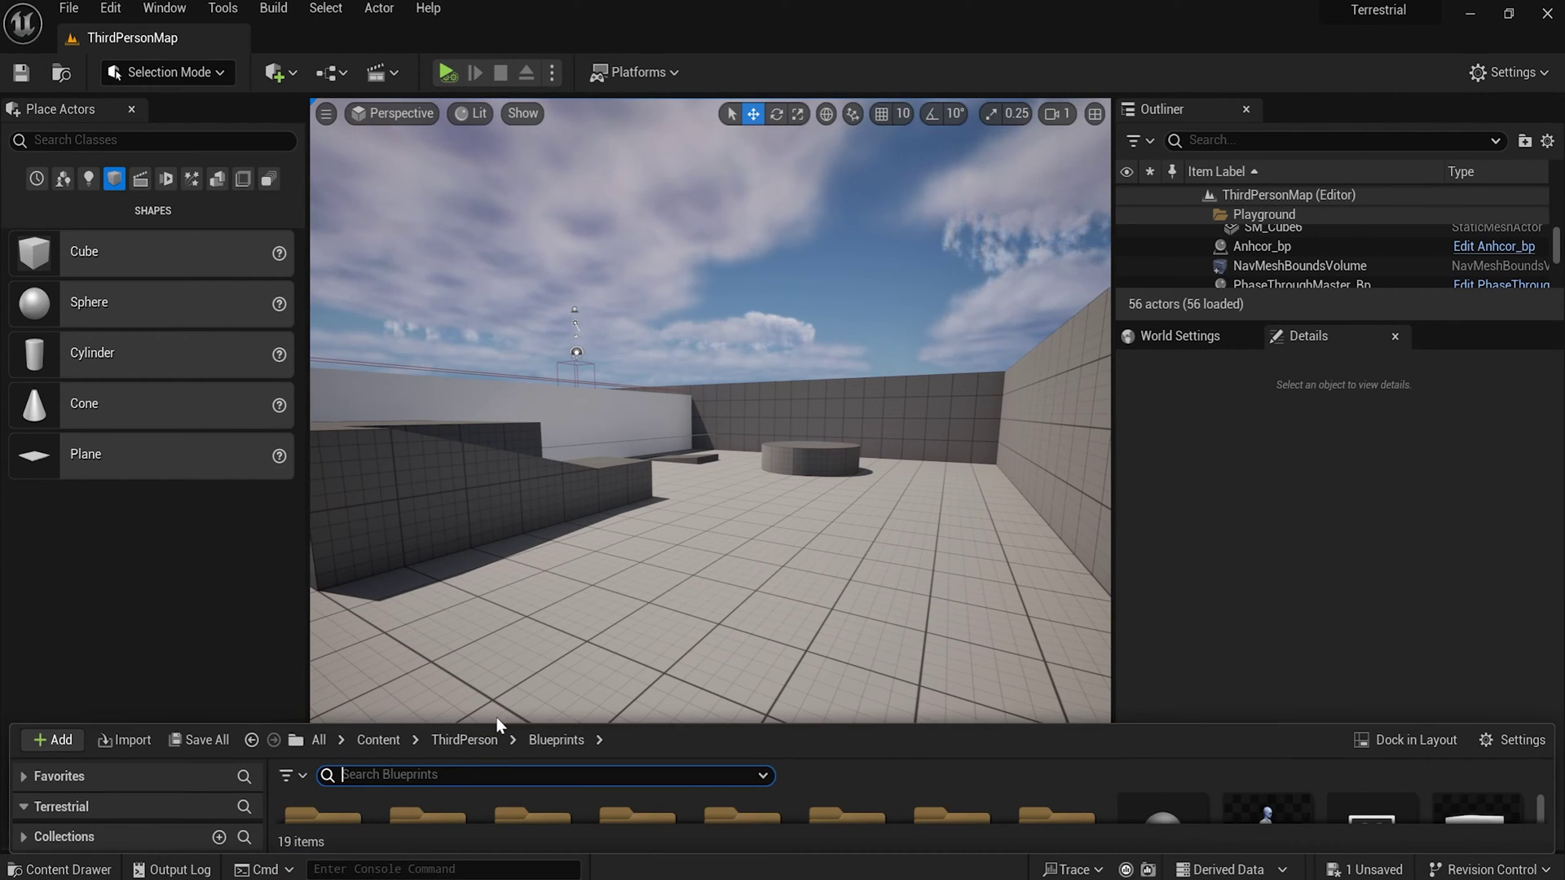
left_click_drag(497, 724, 635, 319)
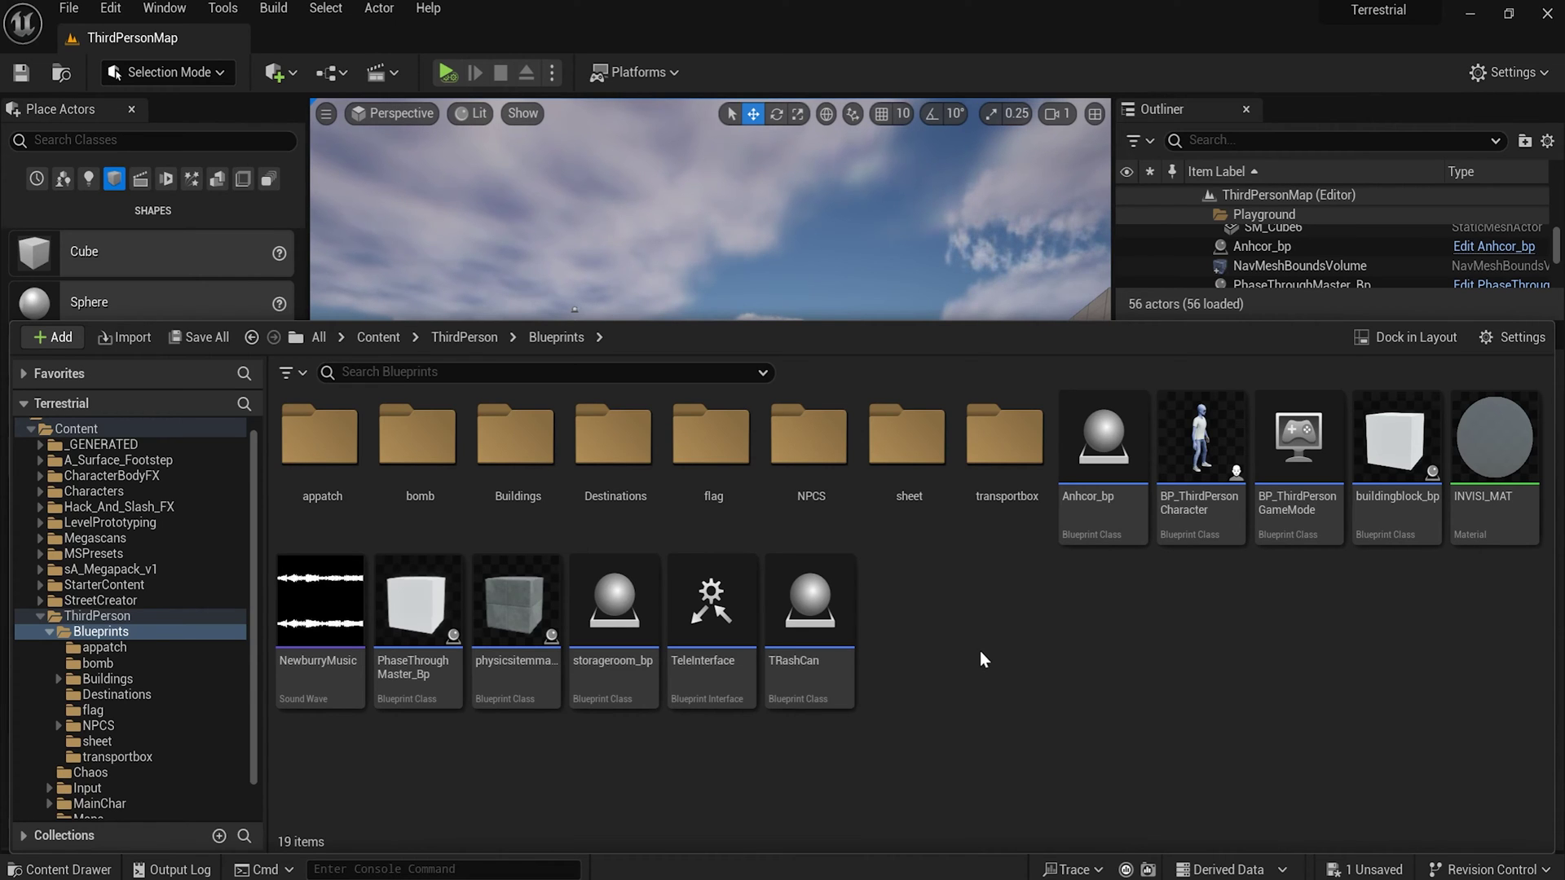
right_click(978, 650)
left_click(917, 605)
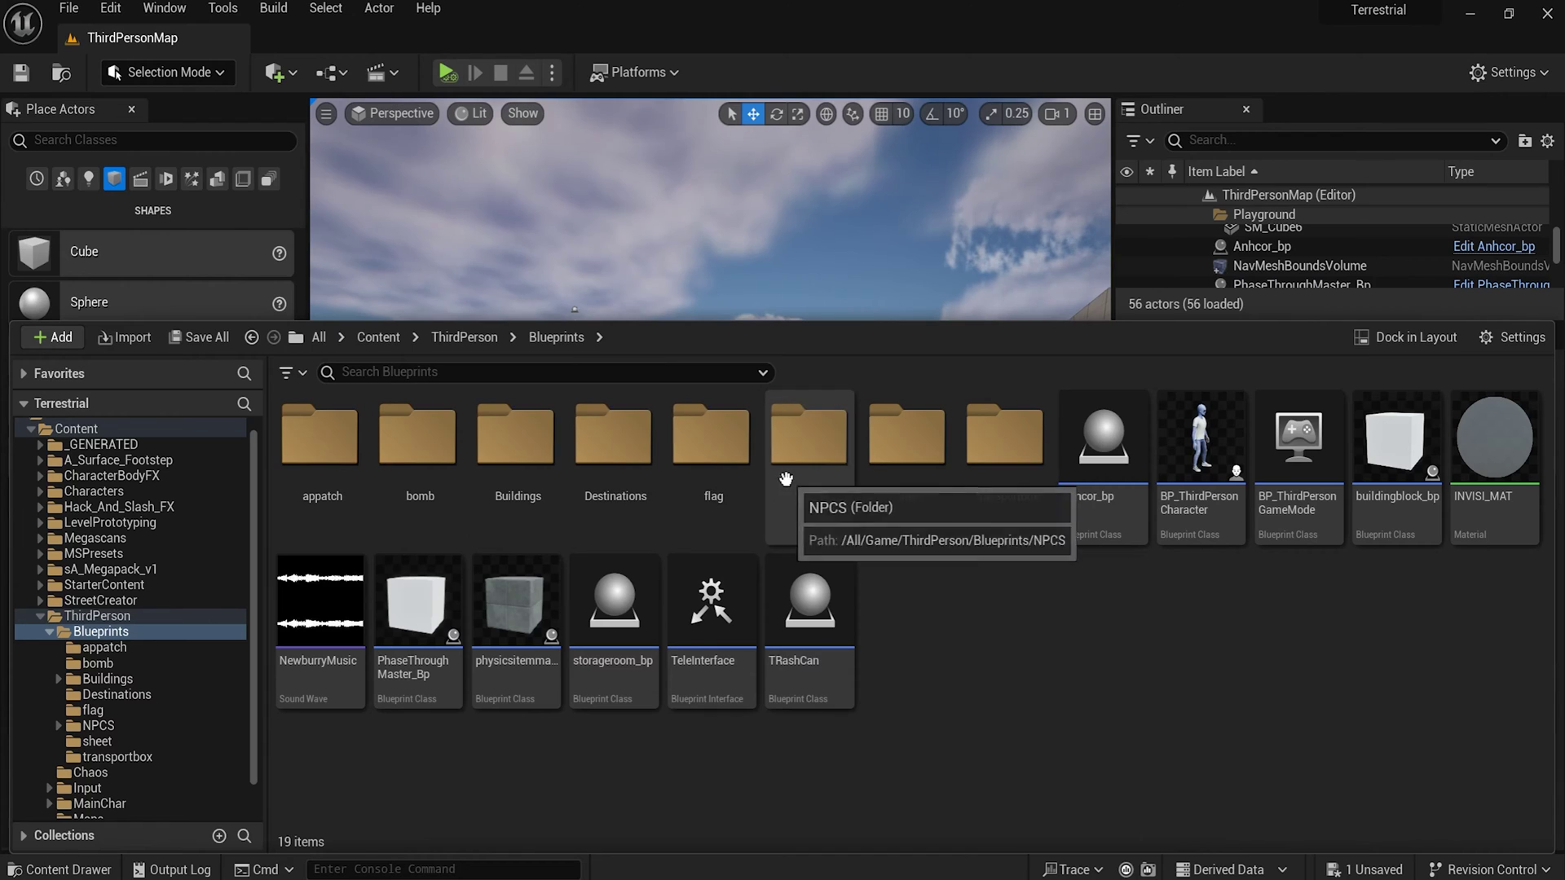
double_click(691, 451)
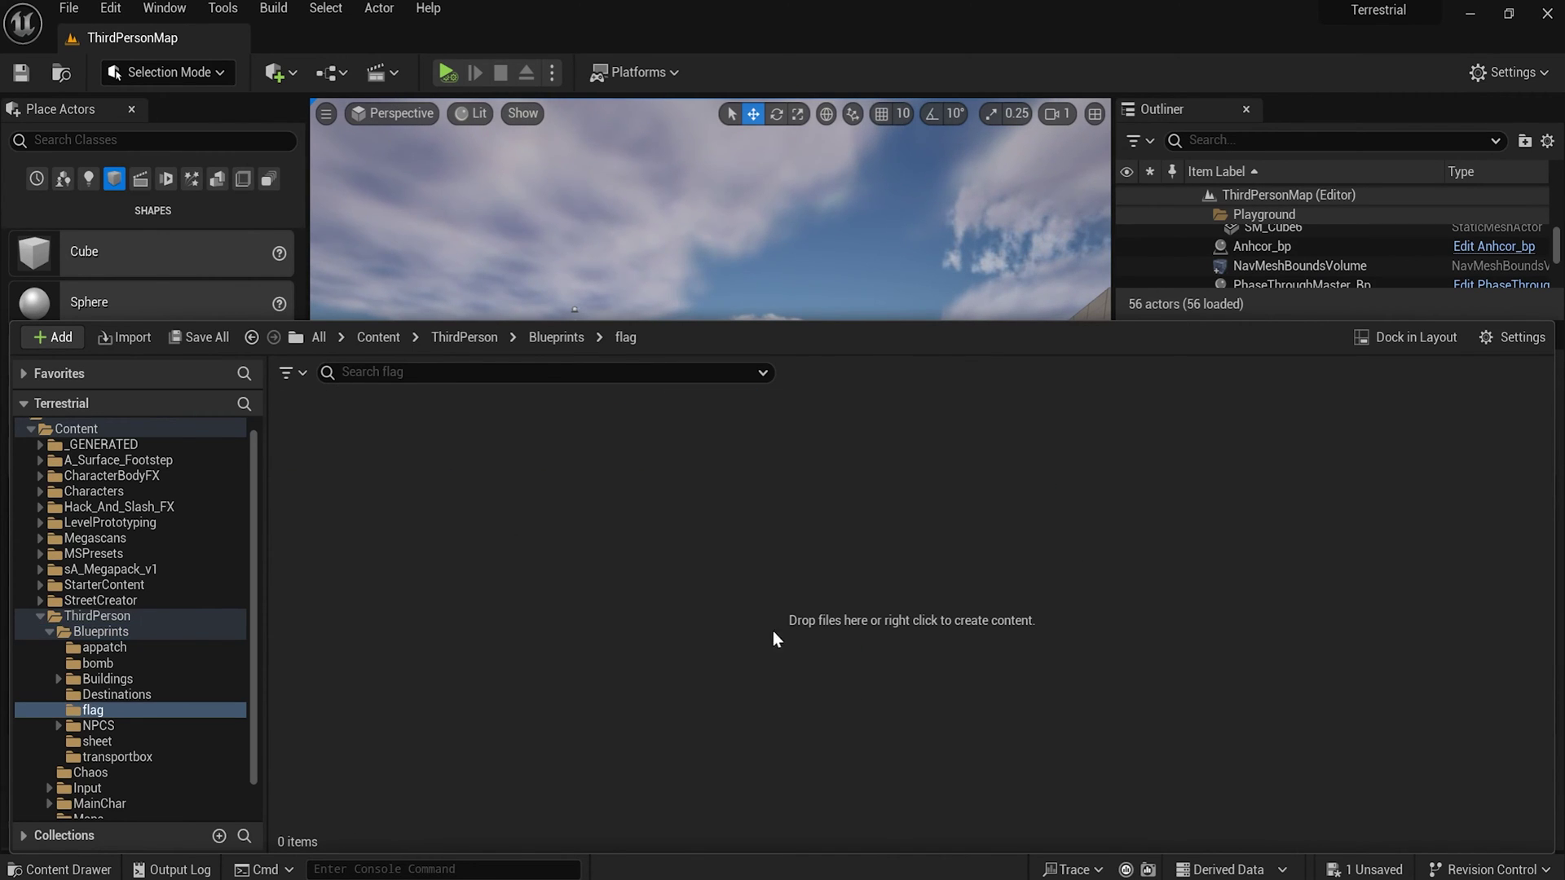
Choose the Desktop's qflag file for import, with the file type limited to FBX skeletal meshes.
left_click(122, 341)
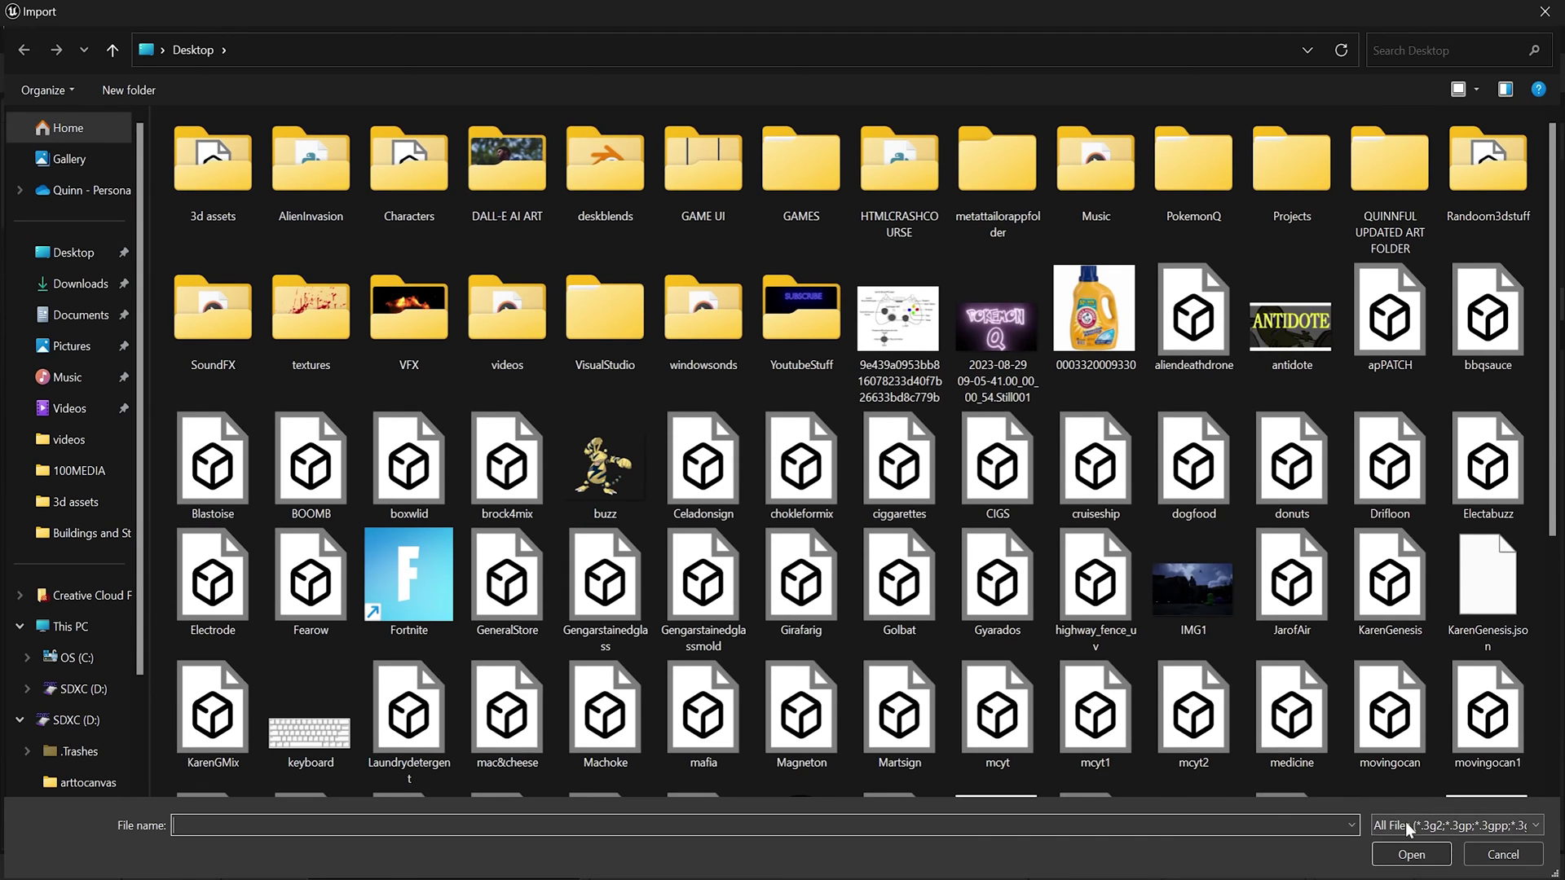
left_click(1455, 817)
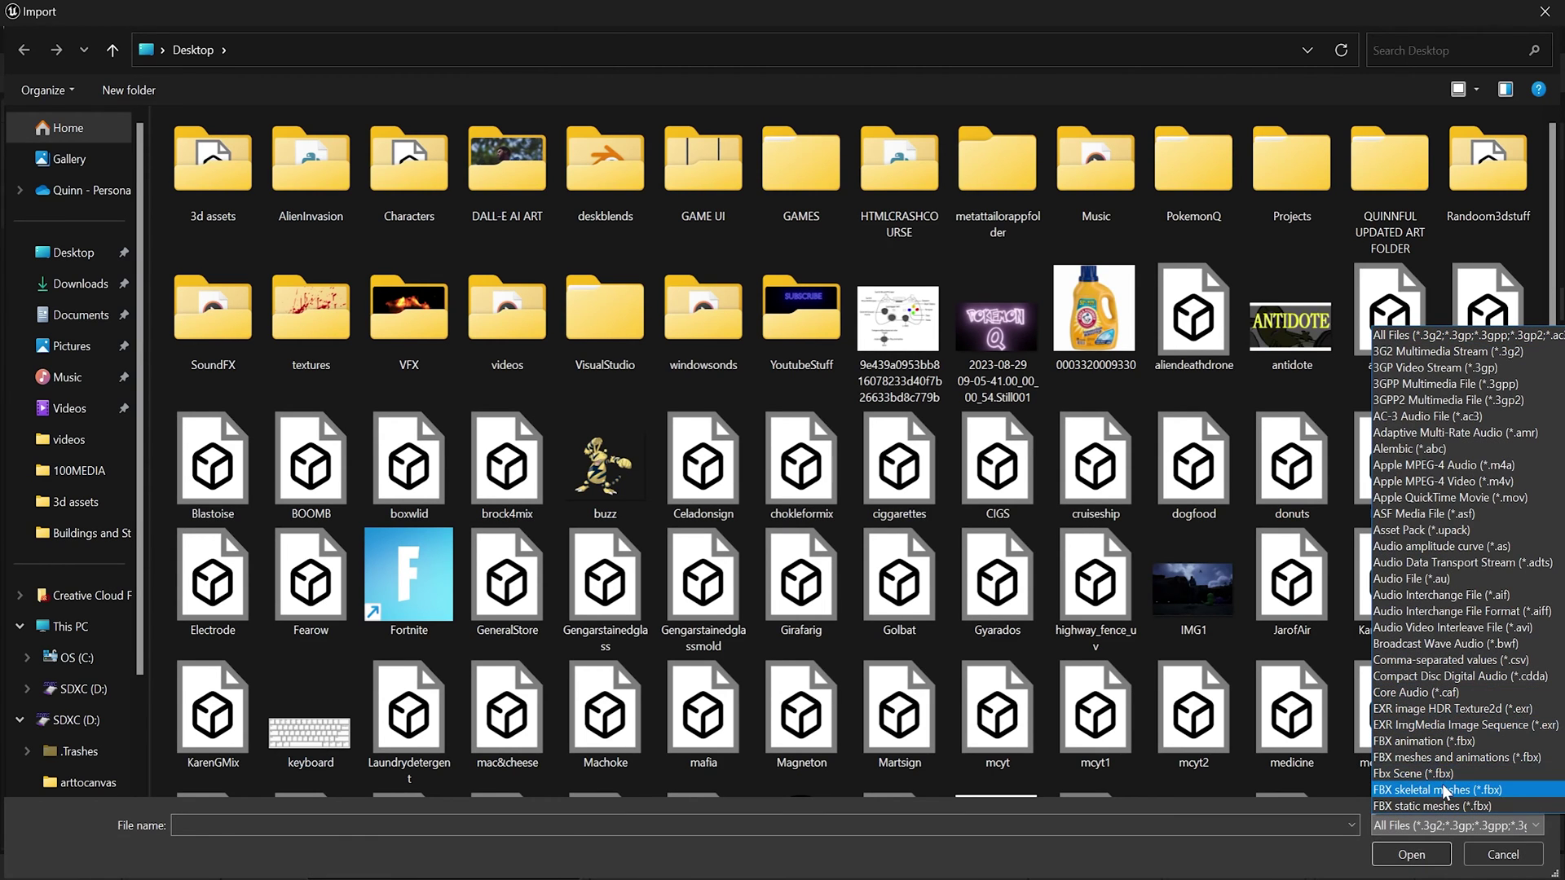
left_click(1433, 790)
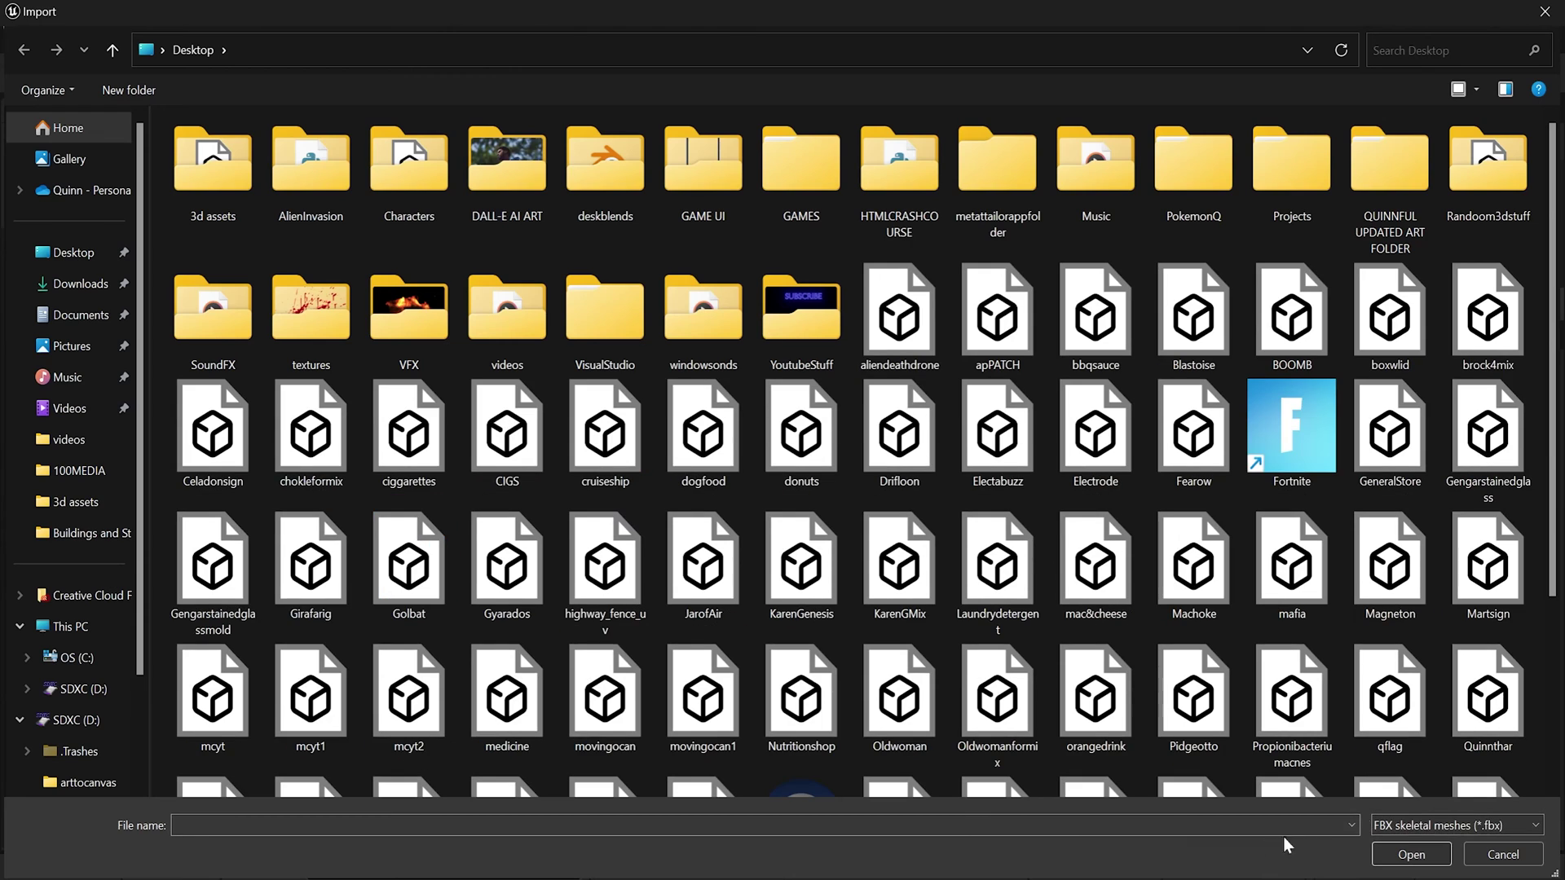
scroll(1060, 530, "down", 3)
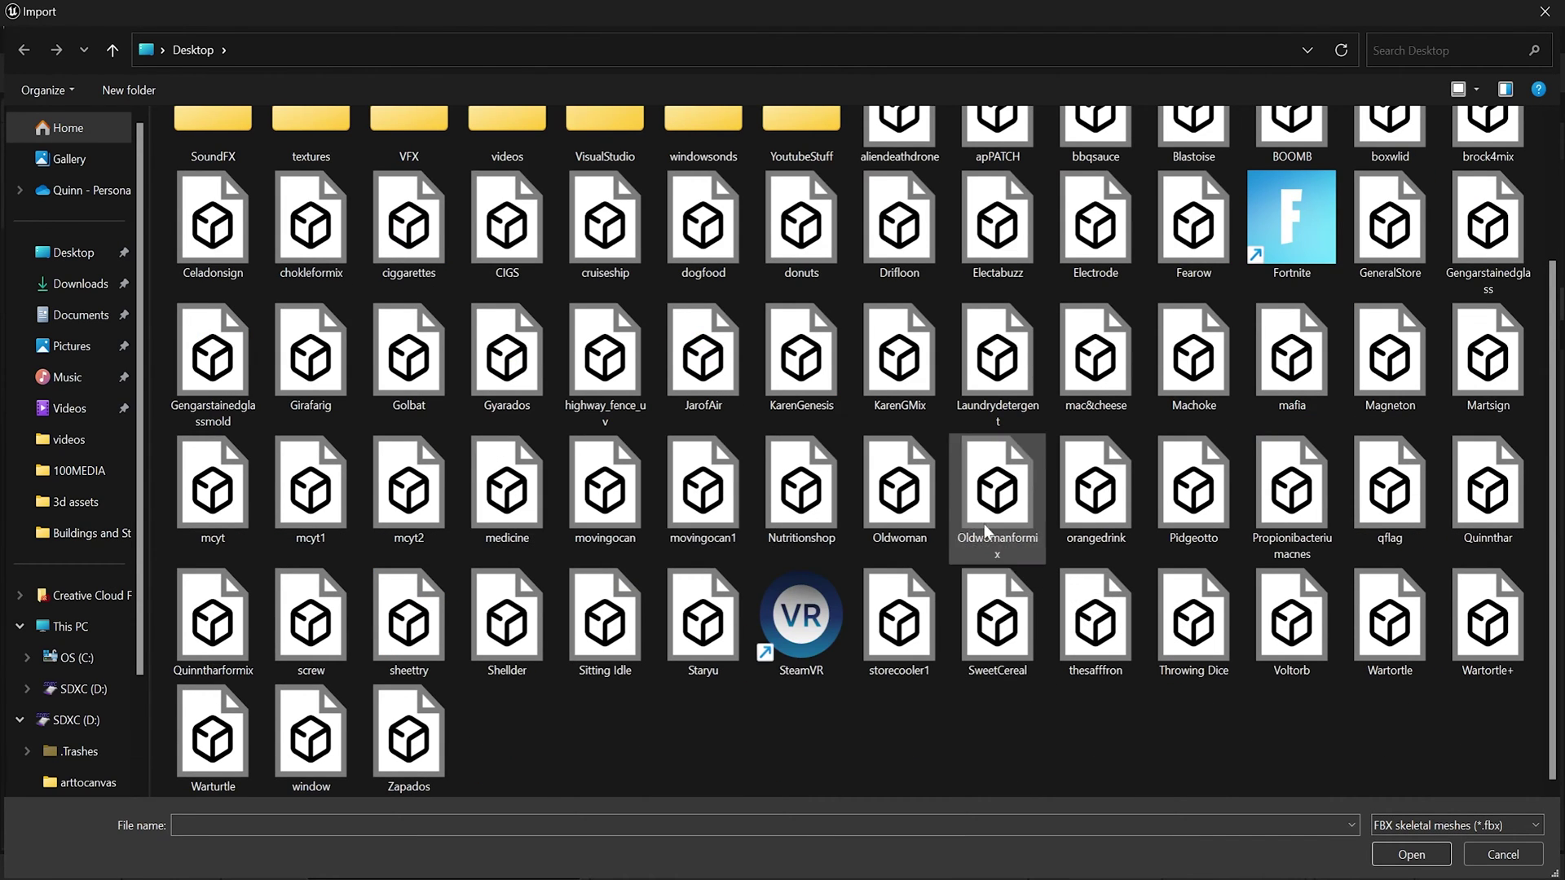
left_click(1380, 523)
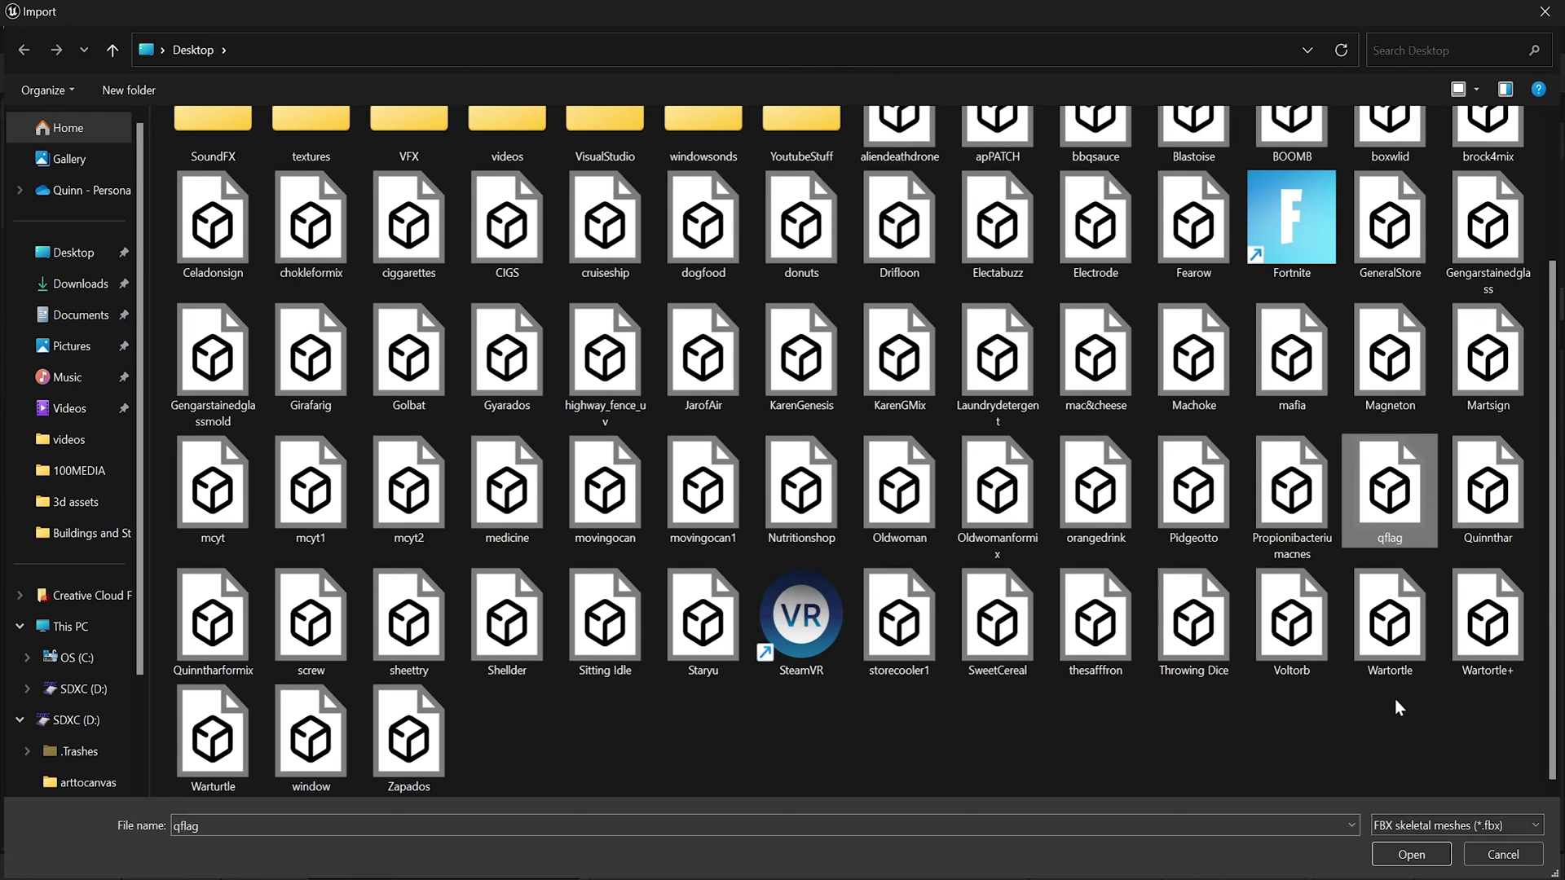
left_click(1411, 855)
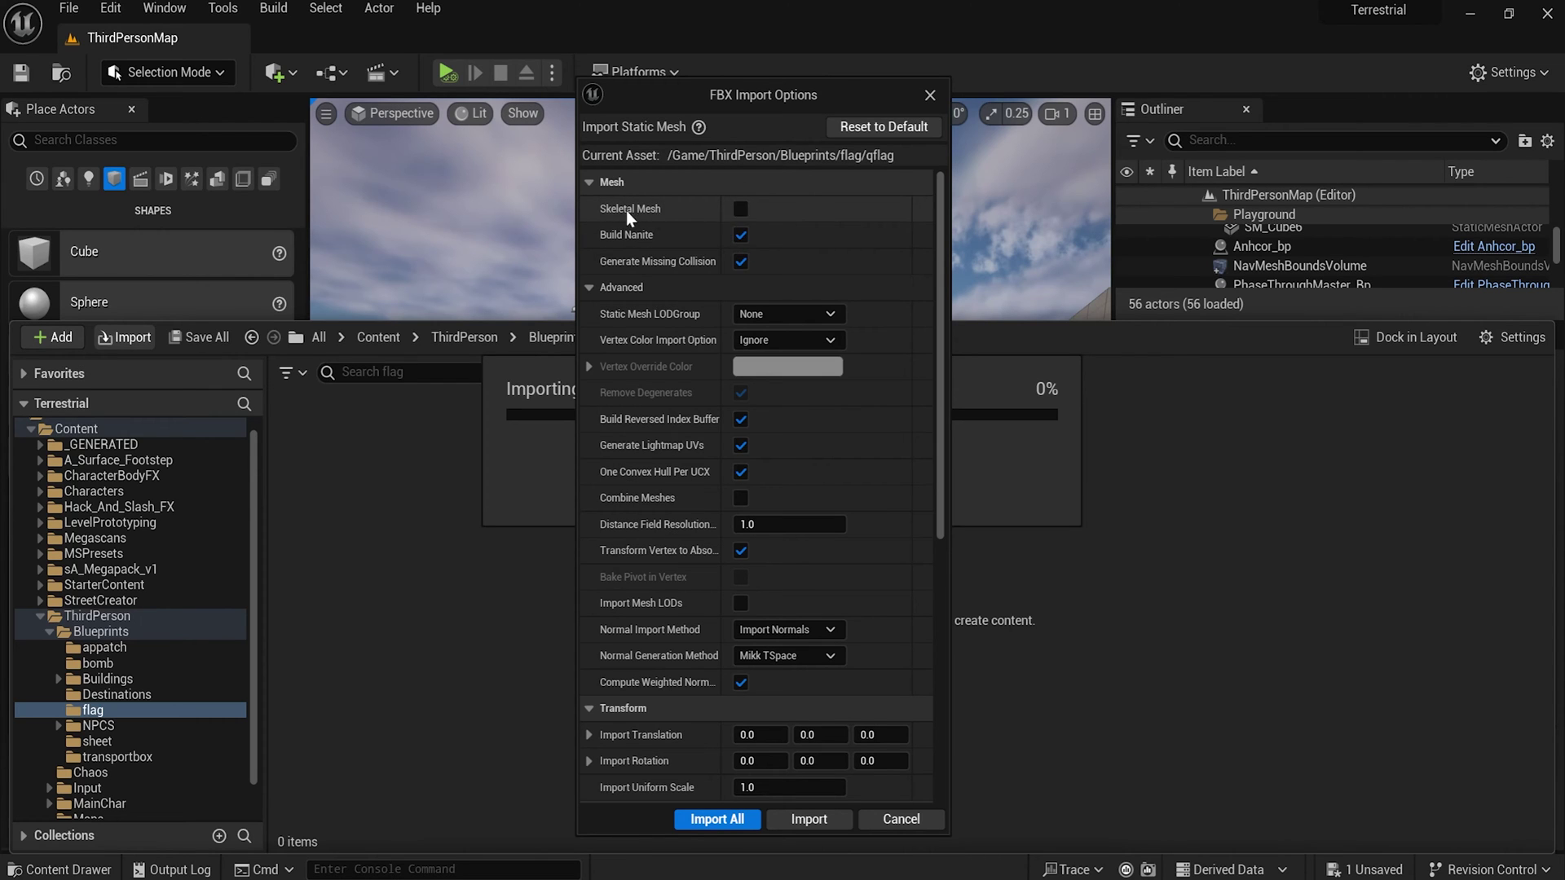
Import qflag with the Skeletal Mesh option enabled and close the import message log.
left_click(740, 209)
left_click(715, 819)
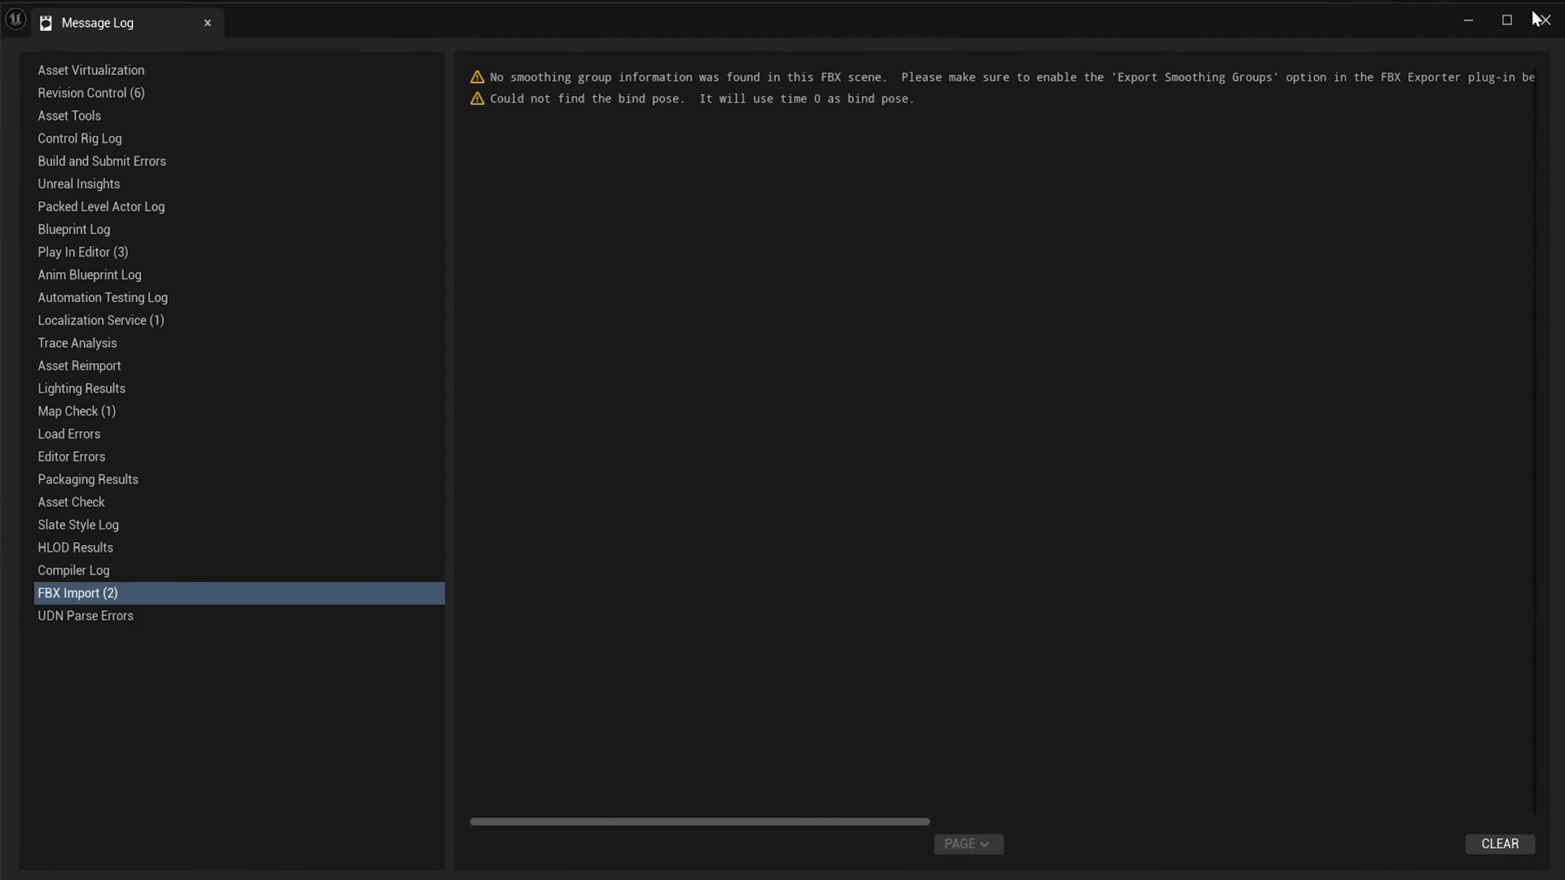
left_click(1537, 19)
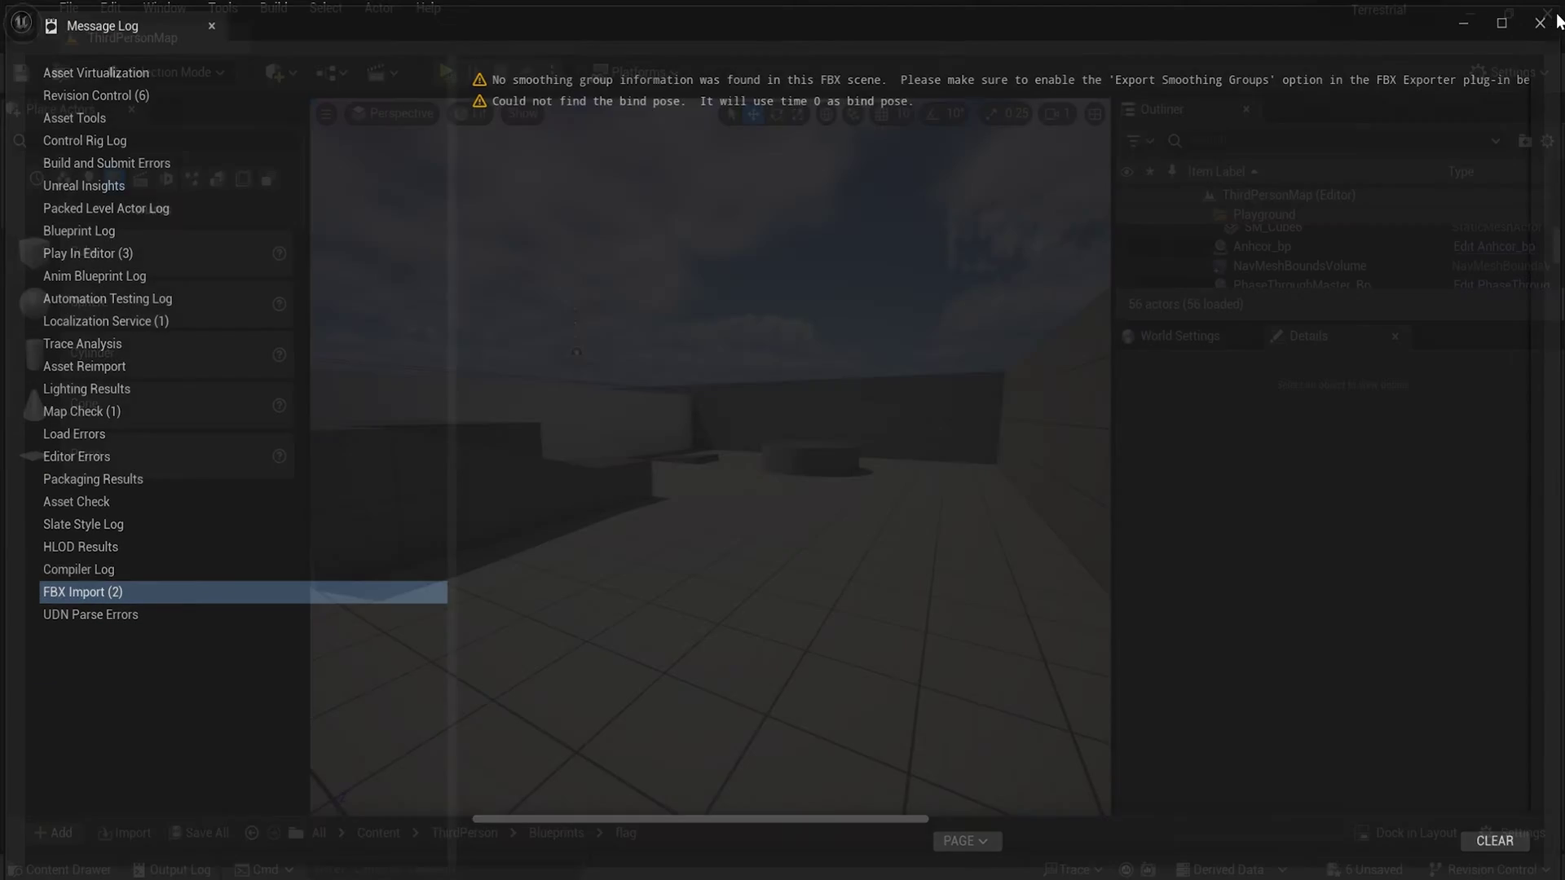
View the qflag skeletal mesh briefly, close its editor, and review the imported assets in the flag folder.
left_click(75, 869)
double_click(406, 417)
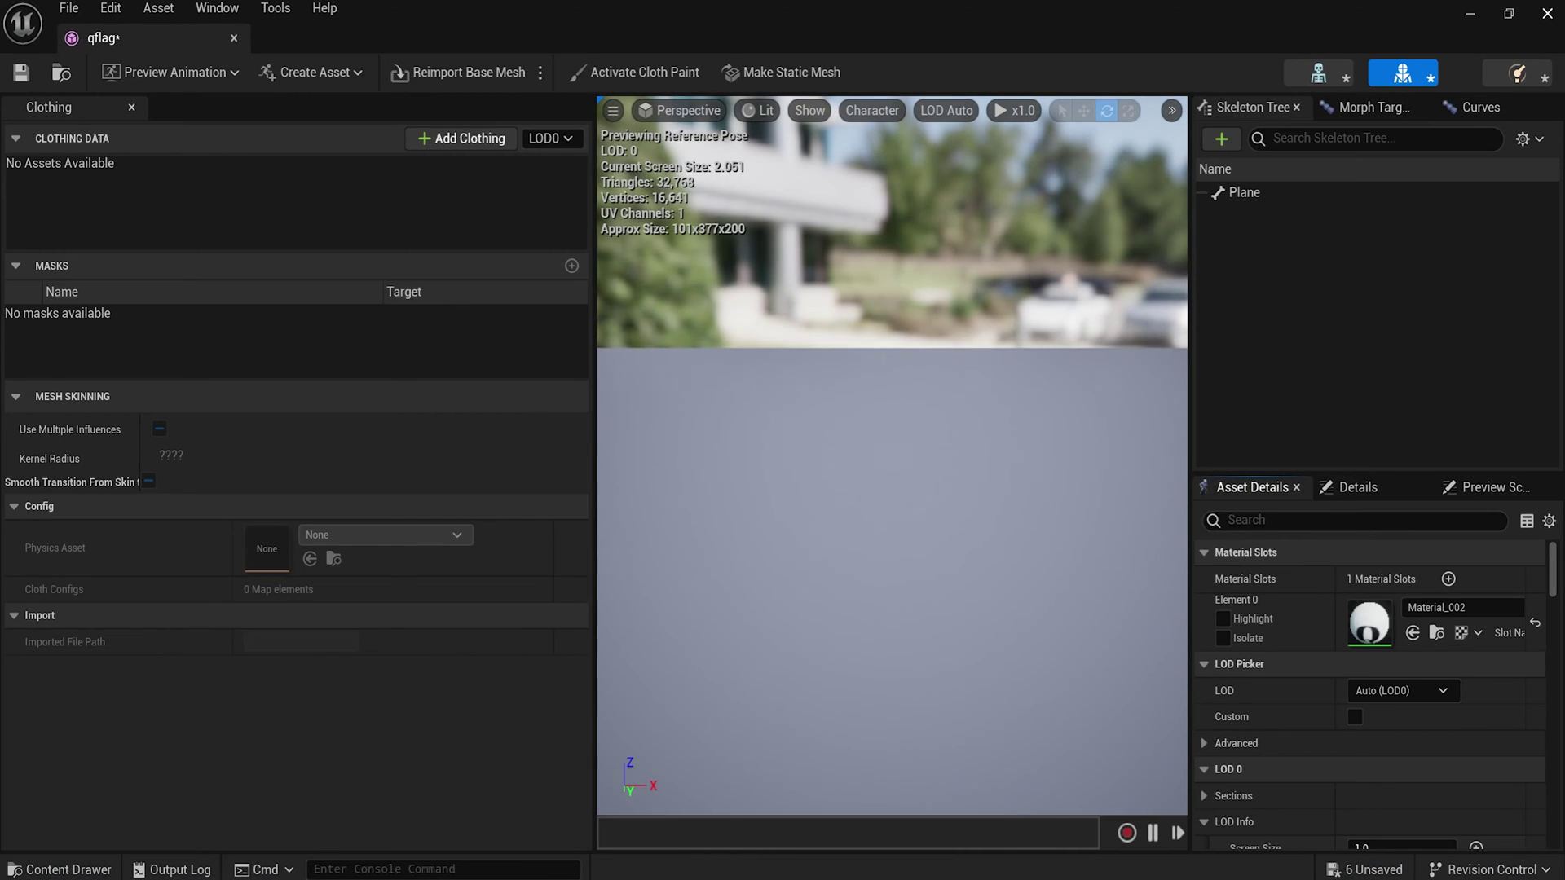
scroll(1035, 341, "down", 3)
key("s")
key("a")
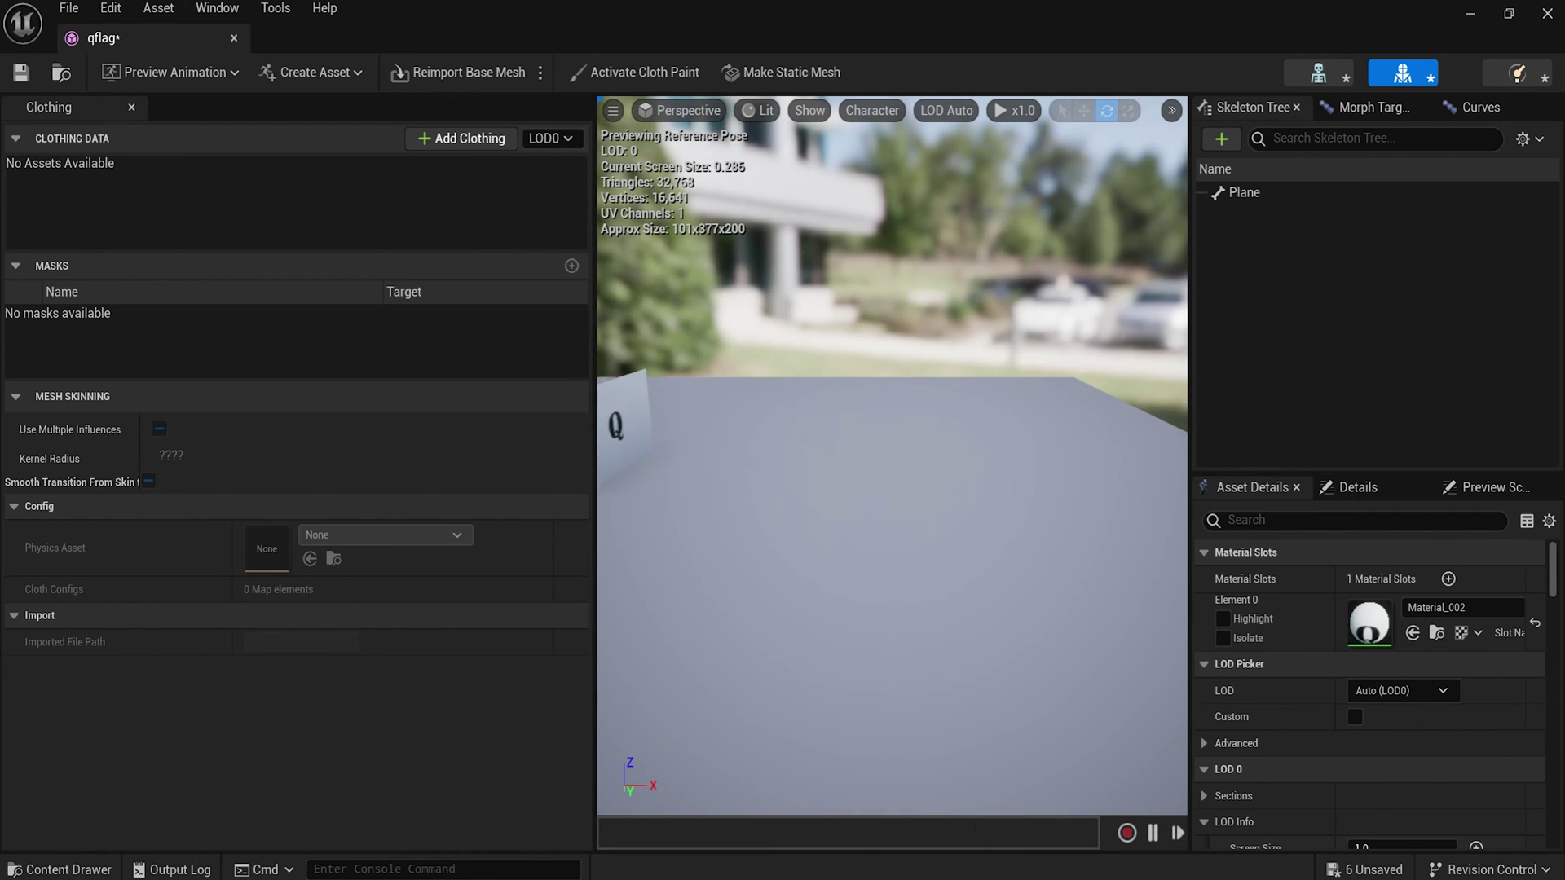
left_click(1543, 16)
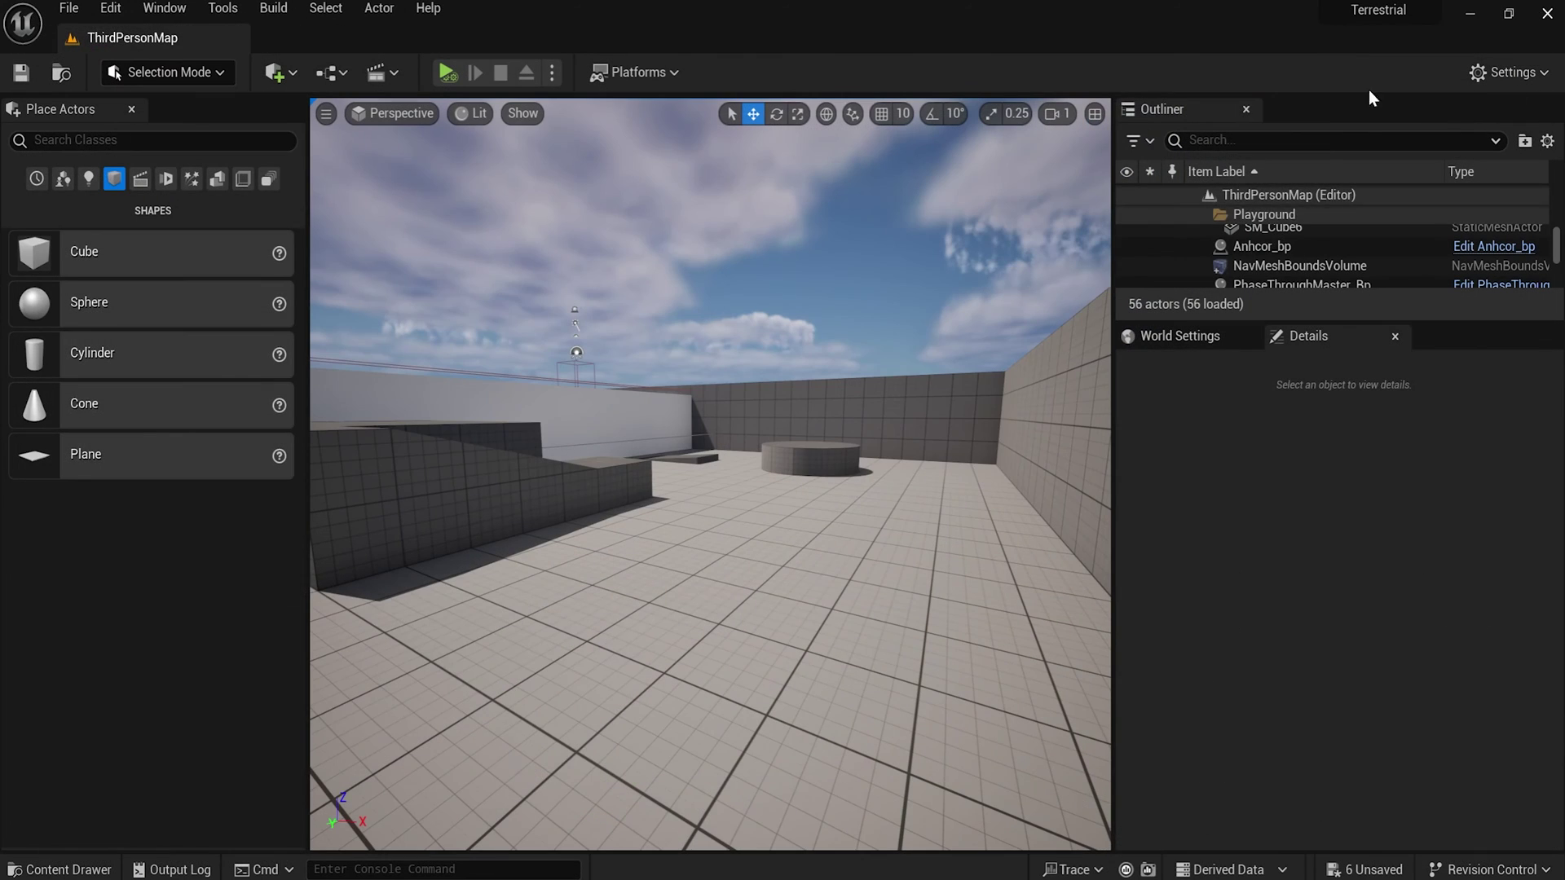
left_click(5, 871)
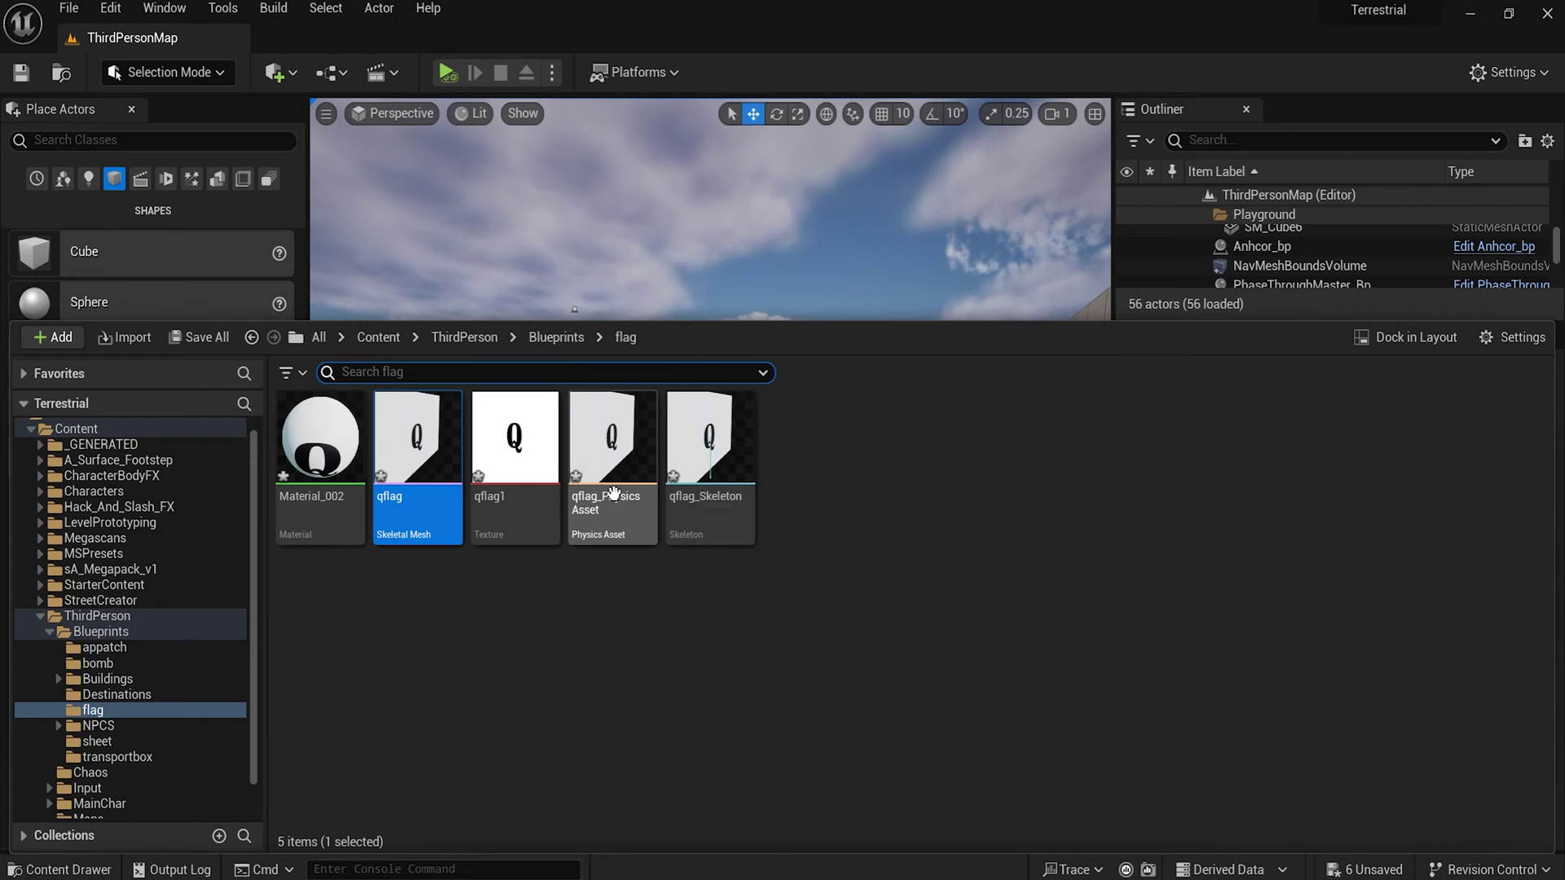
left_click(513, 576)
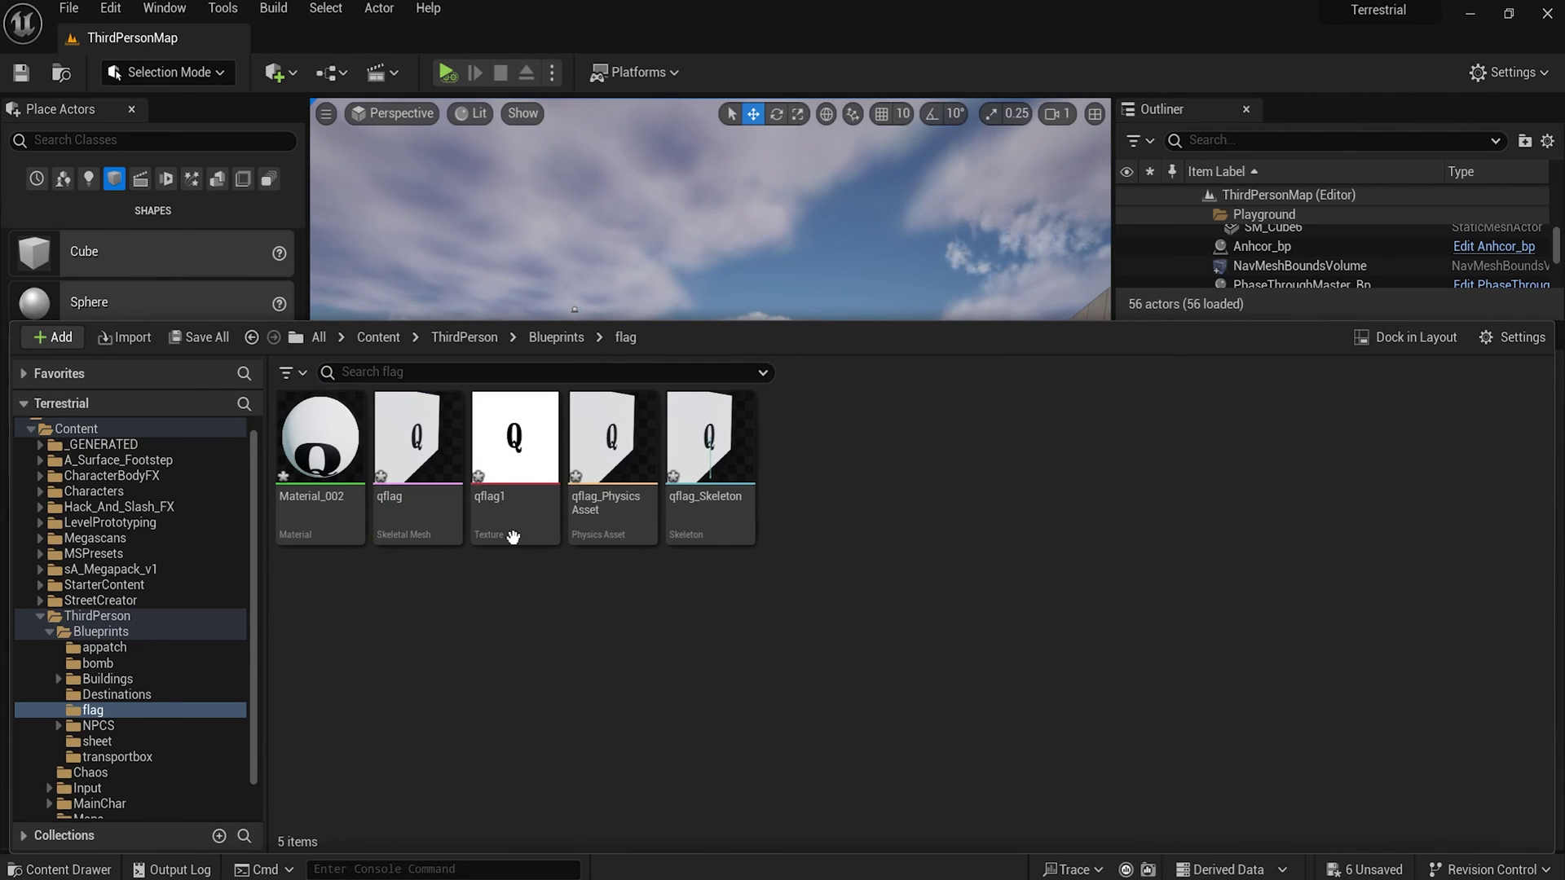
mouse_move(505, 469)
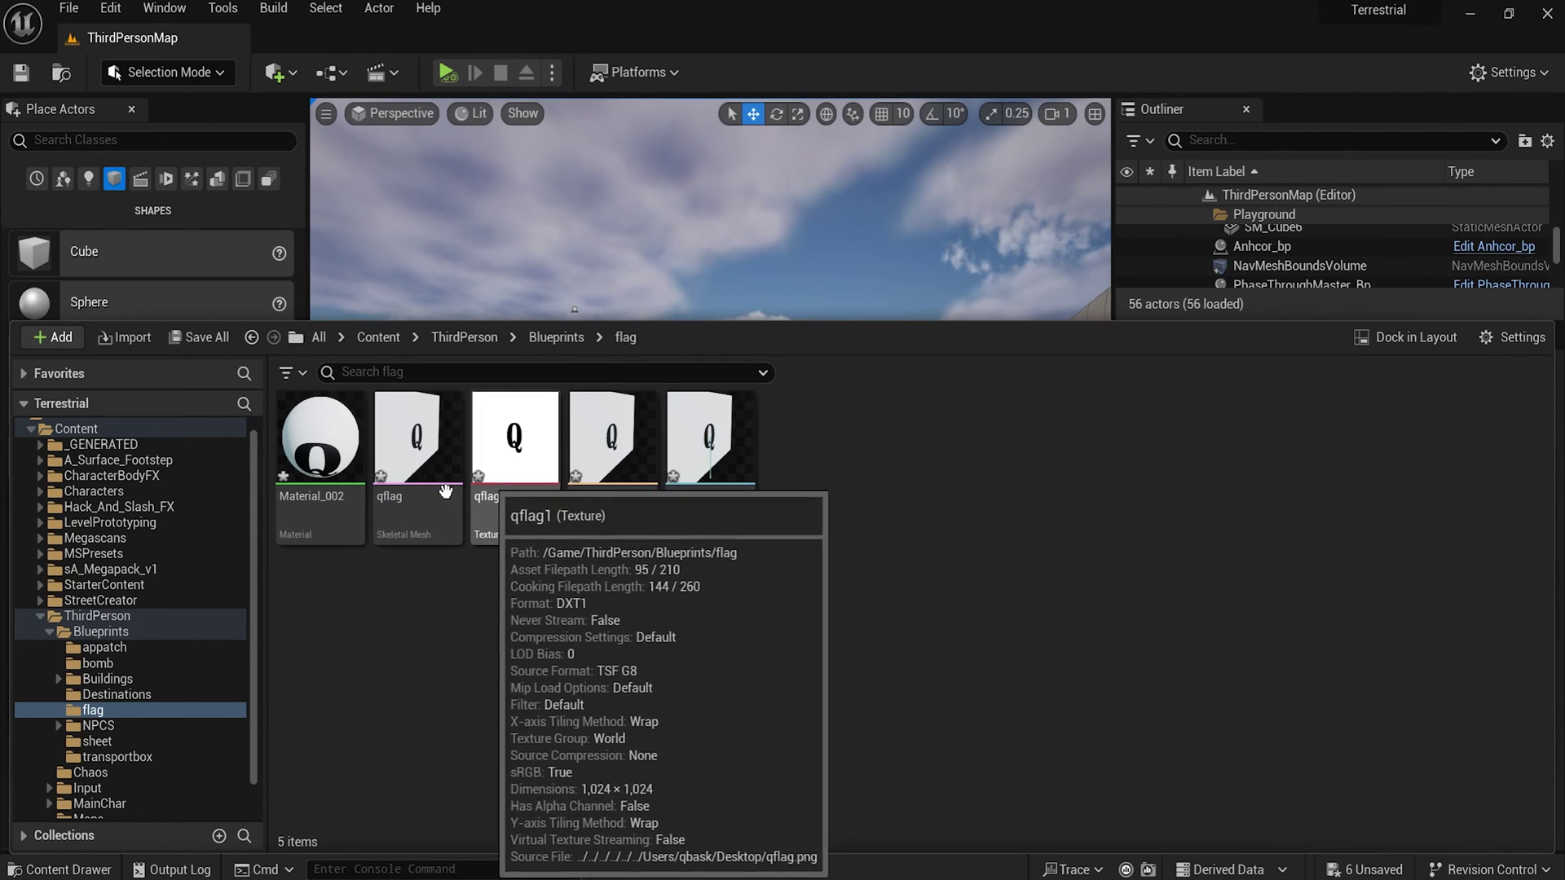
Reopen the qflag skeletal mesh and bring the whole flag with its Q logo into view.
double_click(410, 462)
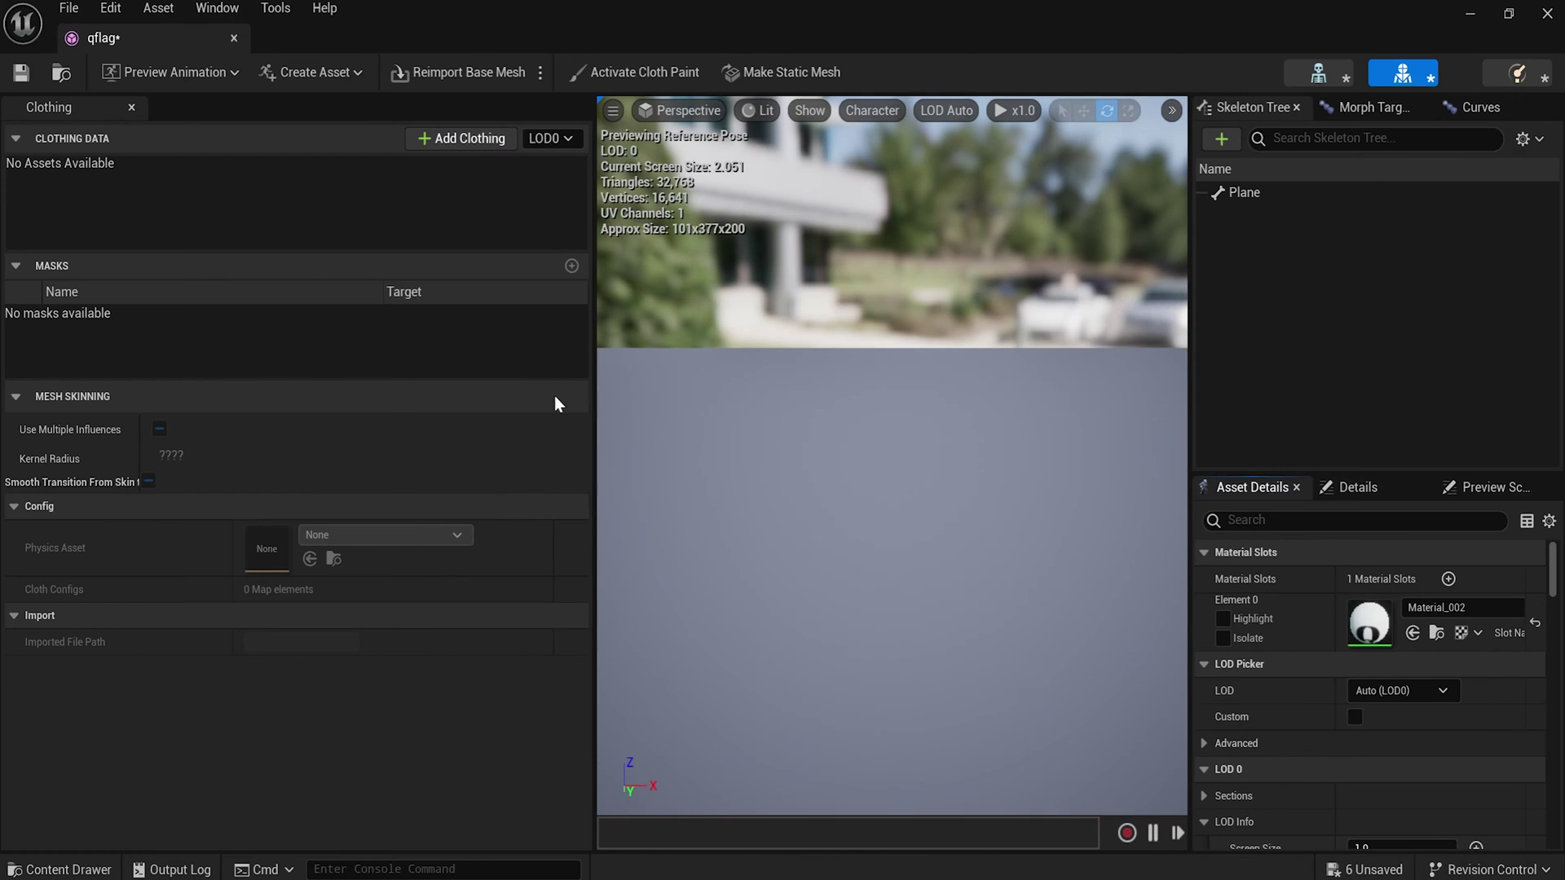
scroll(797, 425, "down", 3)
mouse_move(797, 426)
right_mouse_down()
mouse_move(769, 427)
mouse_move(782, 428)
right_mouse_up()
mouse_move(787, 427)
middle_mouse_down()
mouse_move(721, 431)
mouse_move(787, 427)
middle_mouse_up()
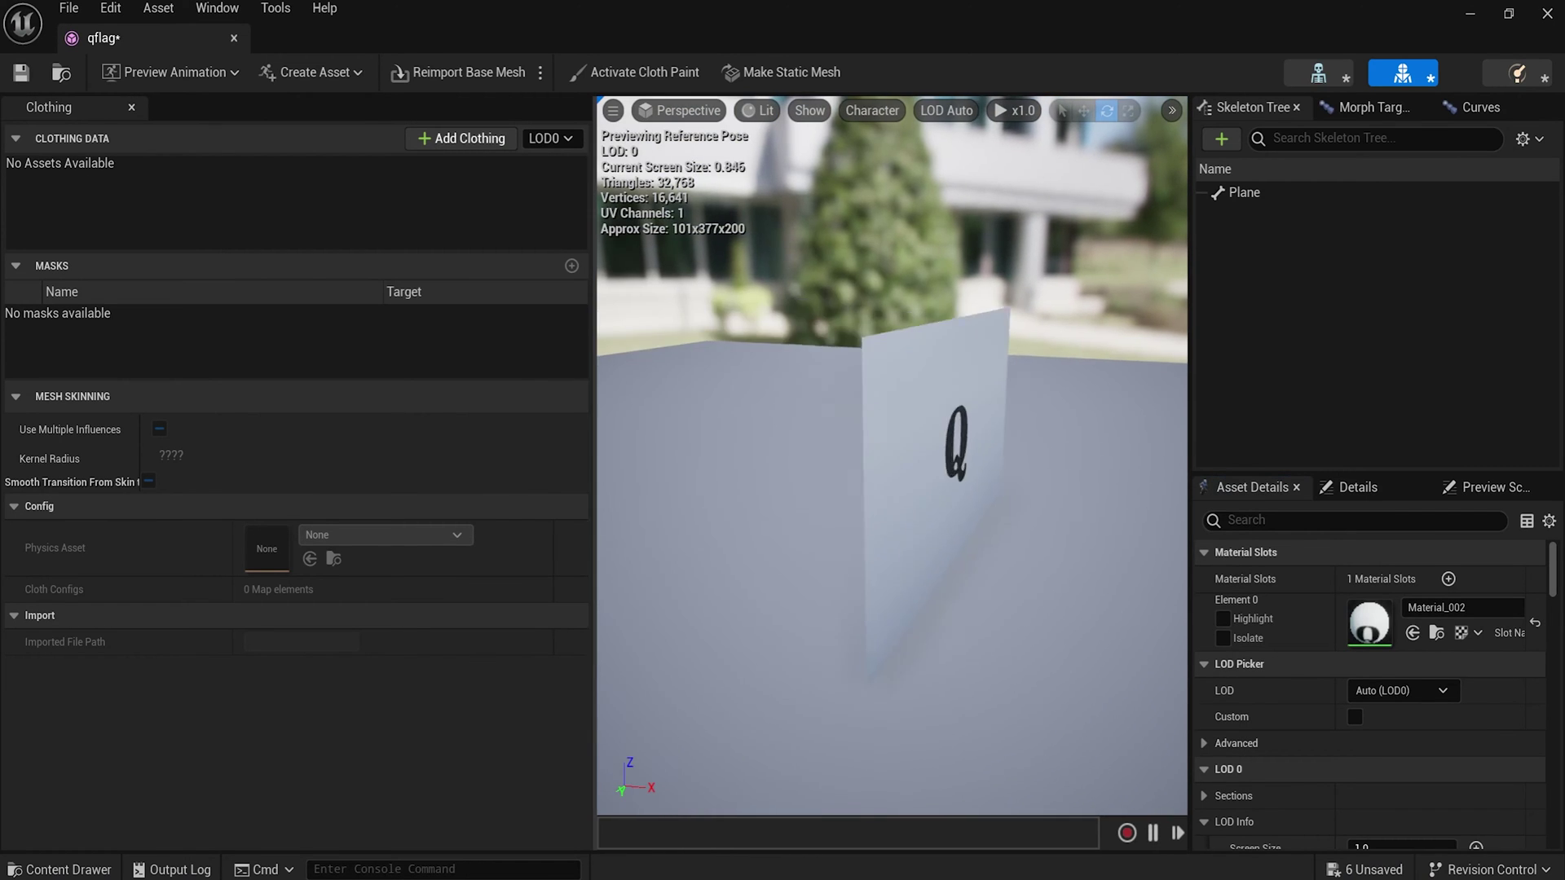
left_click_drag(787, 427, 839, 429)
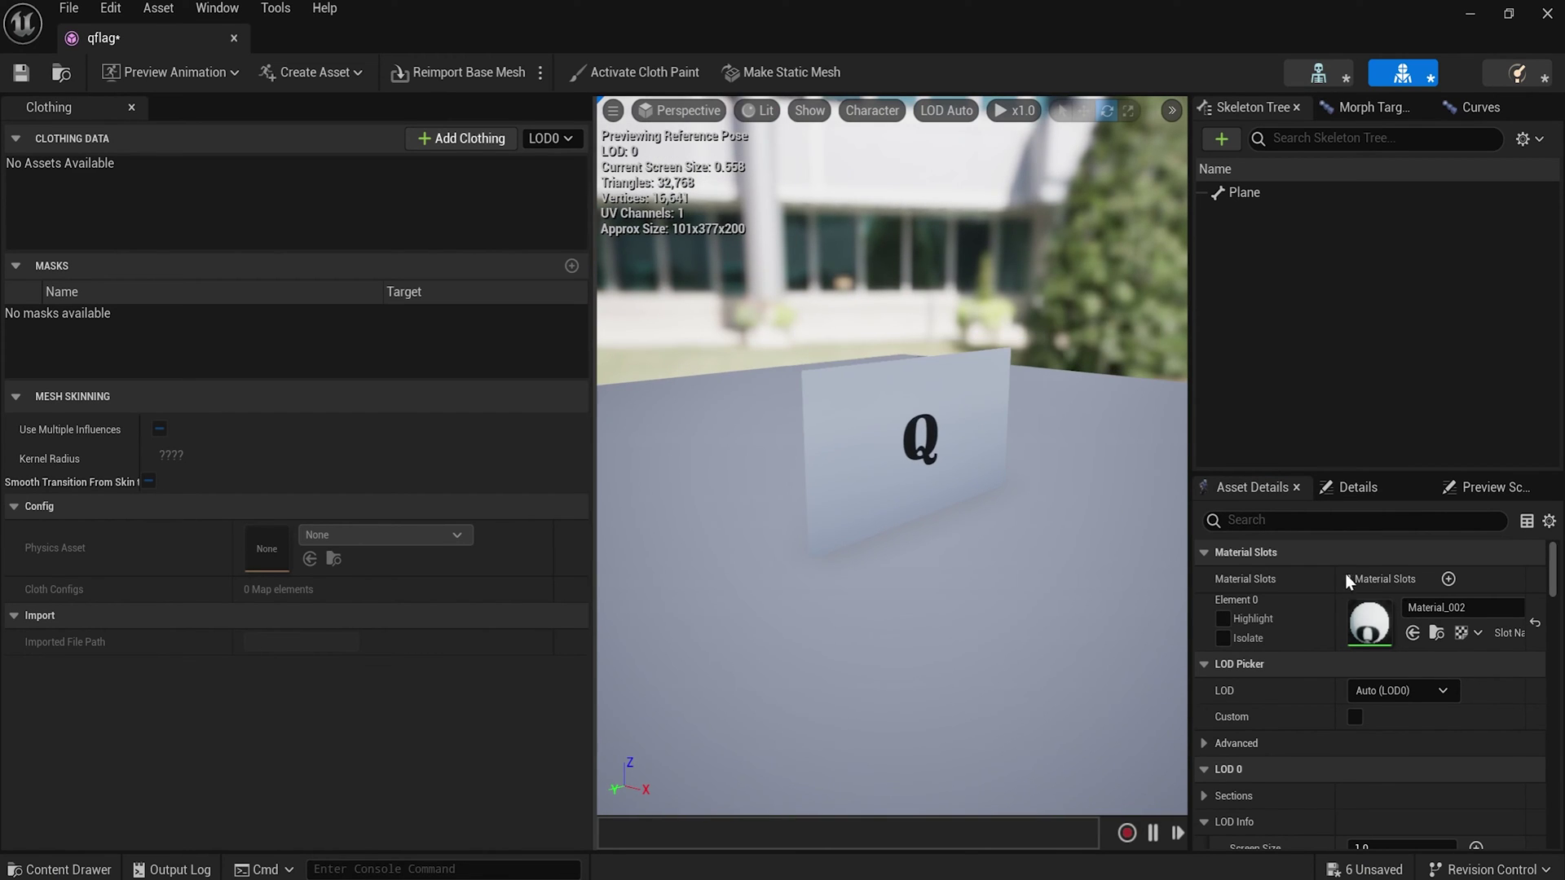
Make the flag's Material_002 two-sided, and save both the material and the qflag skeletal mesh.
double_click(1367, 626)
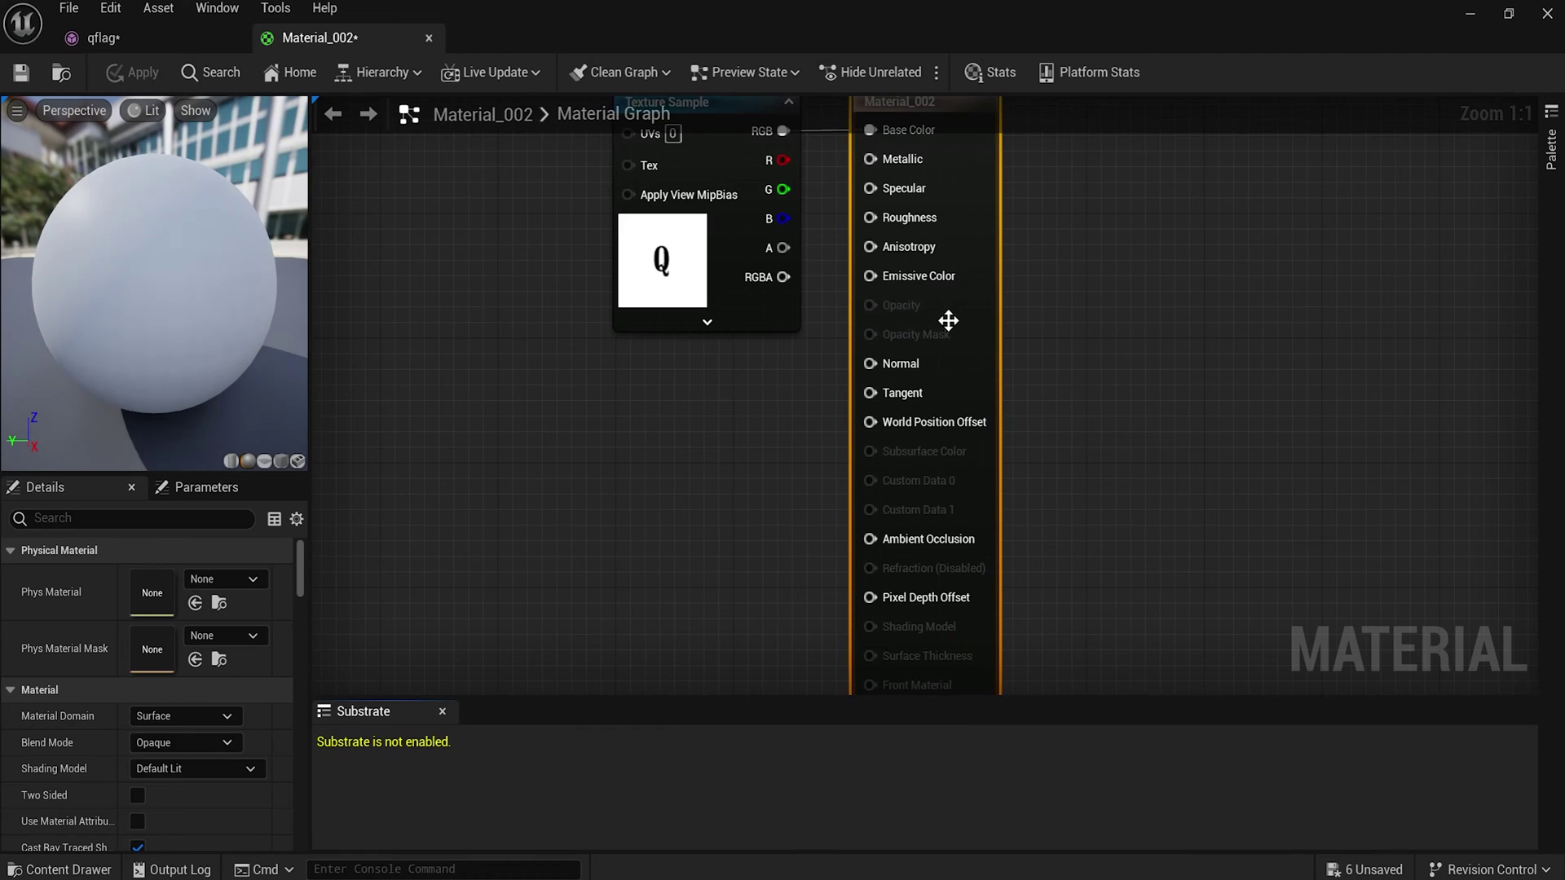
scroll(947, 310, "down", 7)
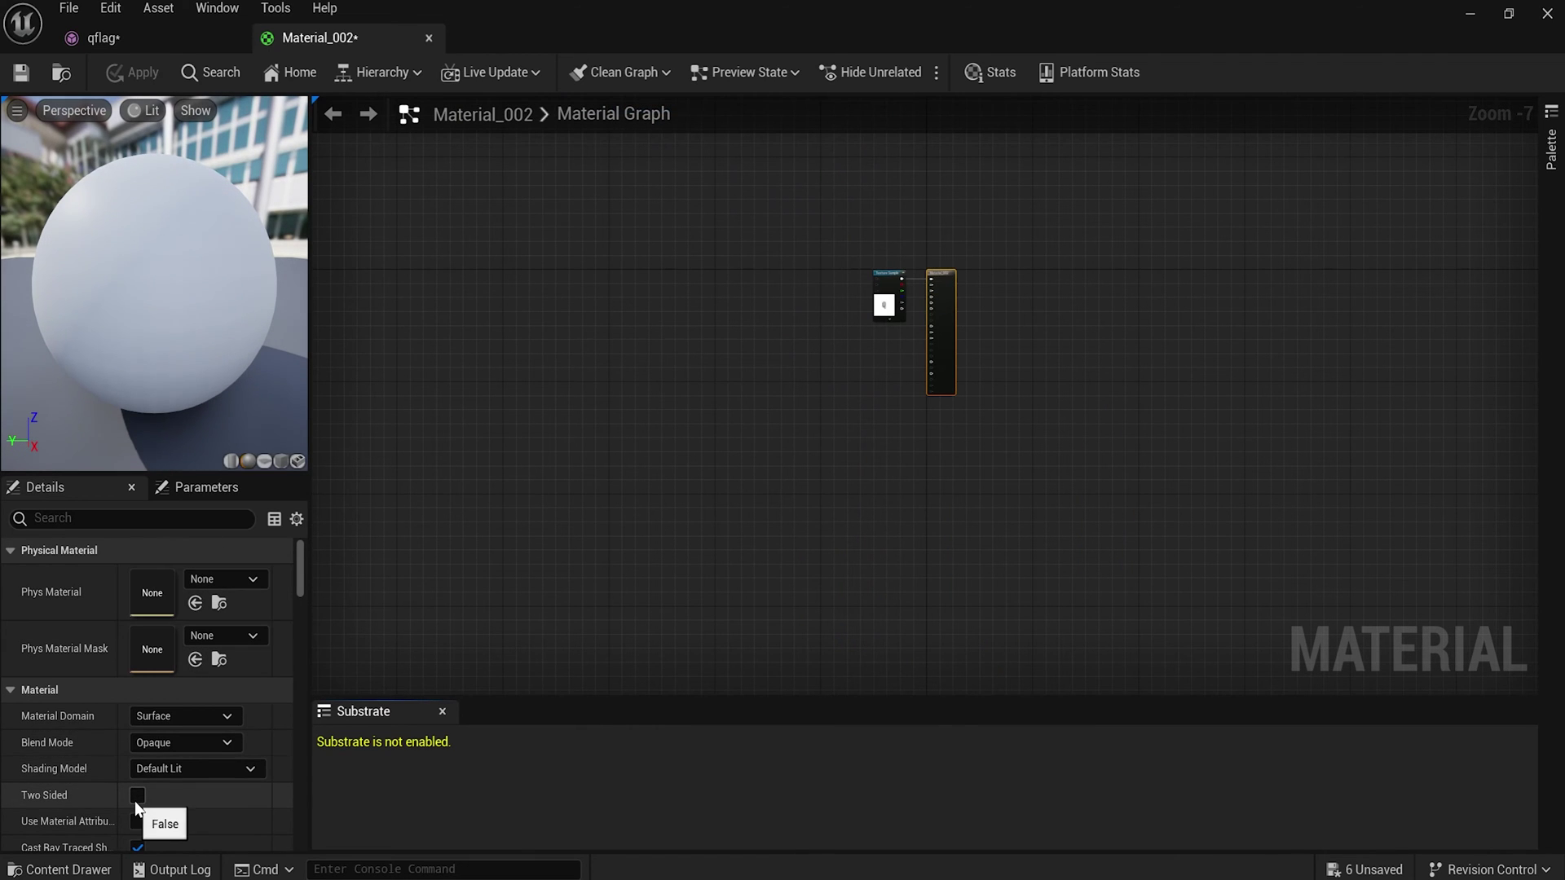
left_click(19, 74)
left_click(140, 45)
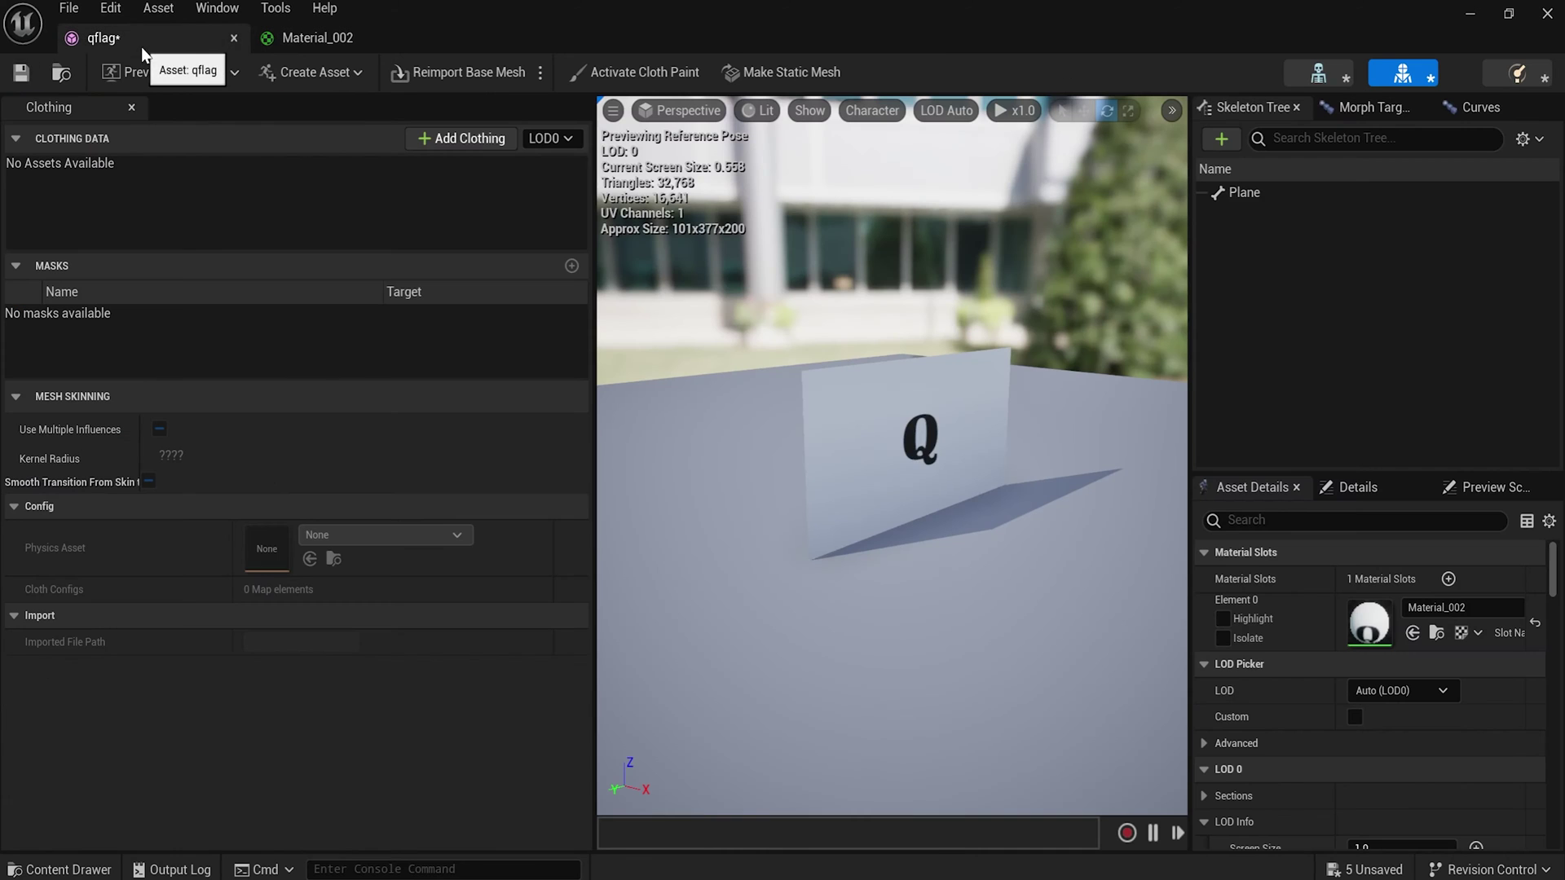
left_click(21, 77)
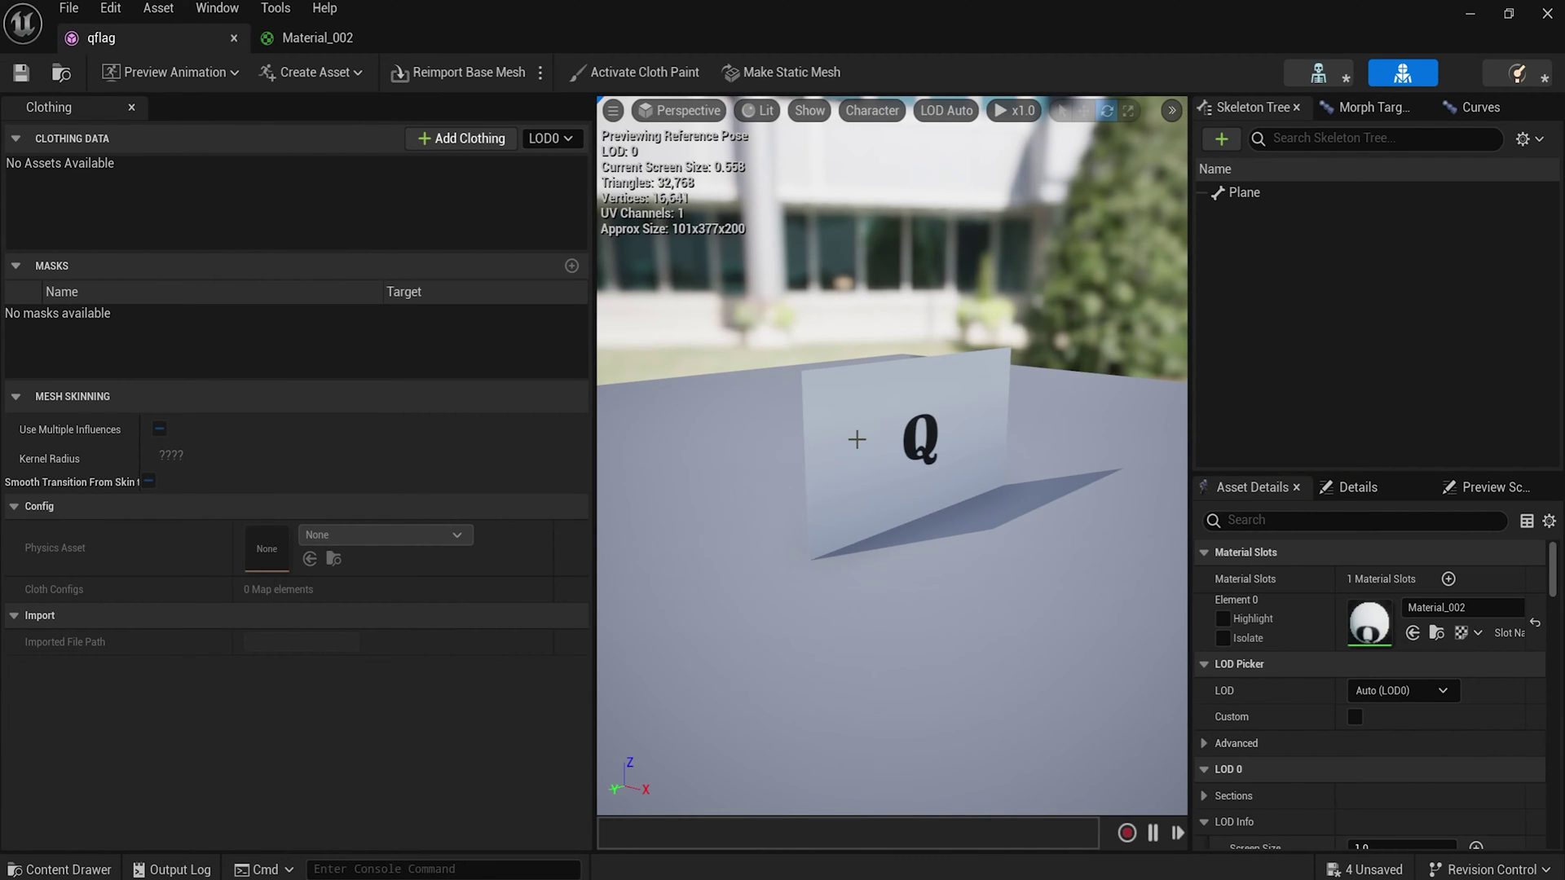
Examine the flag from both sides and the options for creating clothing data from its section.
scroll(855, 439, "up", 3)
middle_click_drag(856, 439, 954, 416)
left_click_drag(877, 420, 870, 432)
scroll(871, 432, "down", 4)
middle_click_drag(870, 433, 942, 481)
scroll(867, 432, "up", 4)
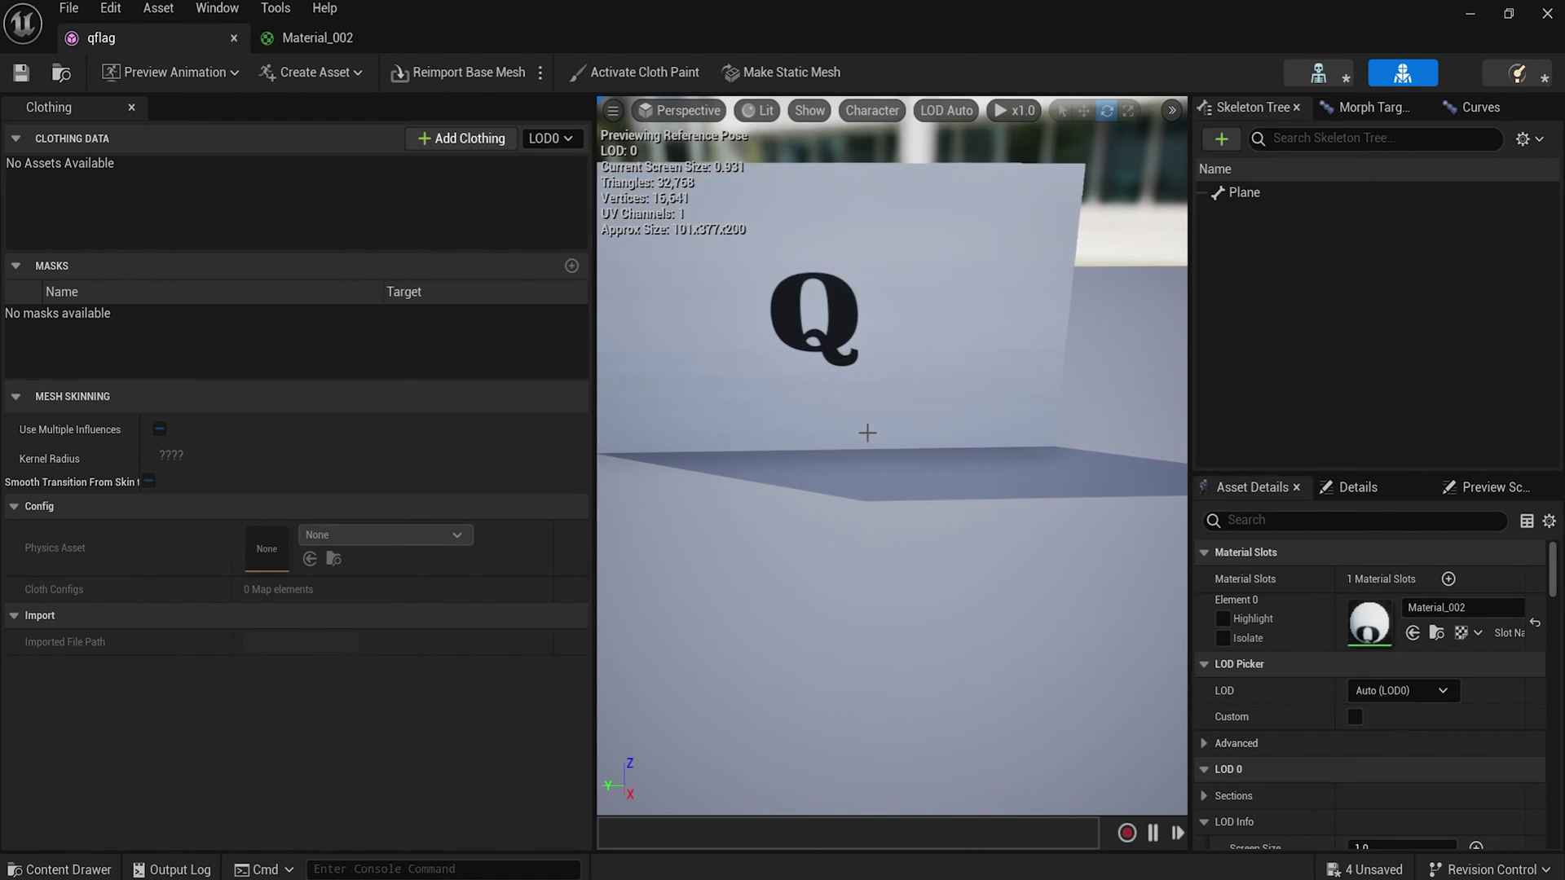
left_click_drag(867, 432, 837, 453)
right_click(837, 453)
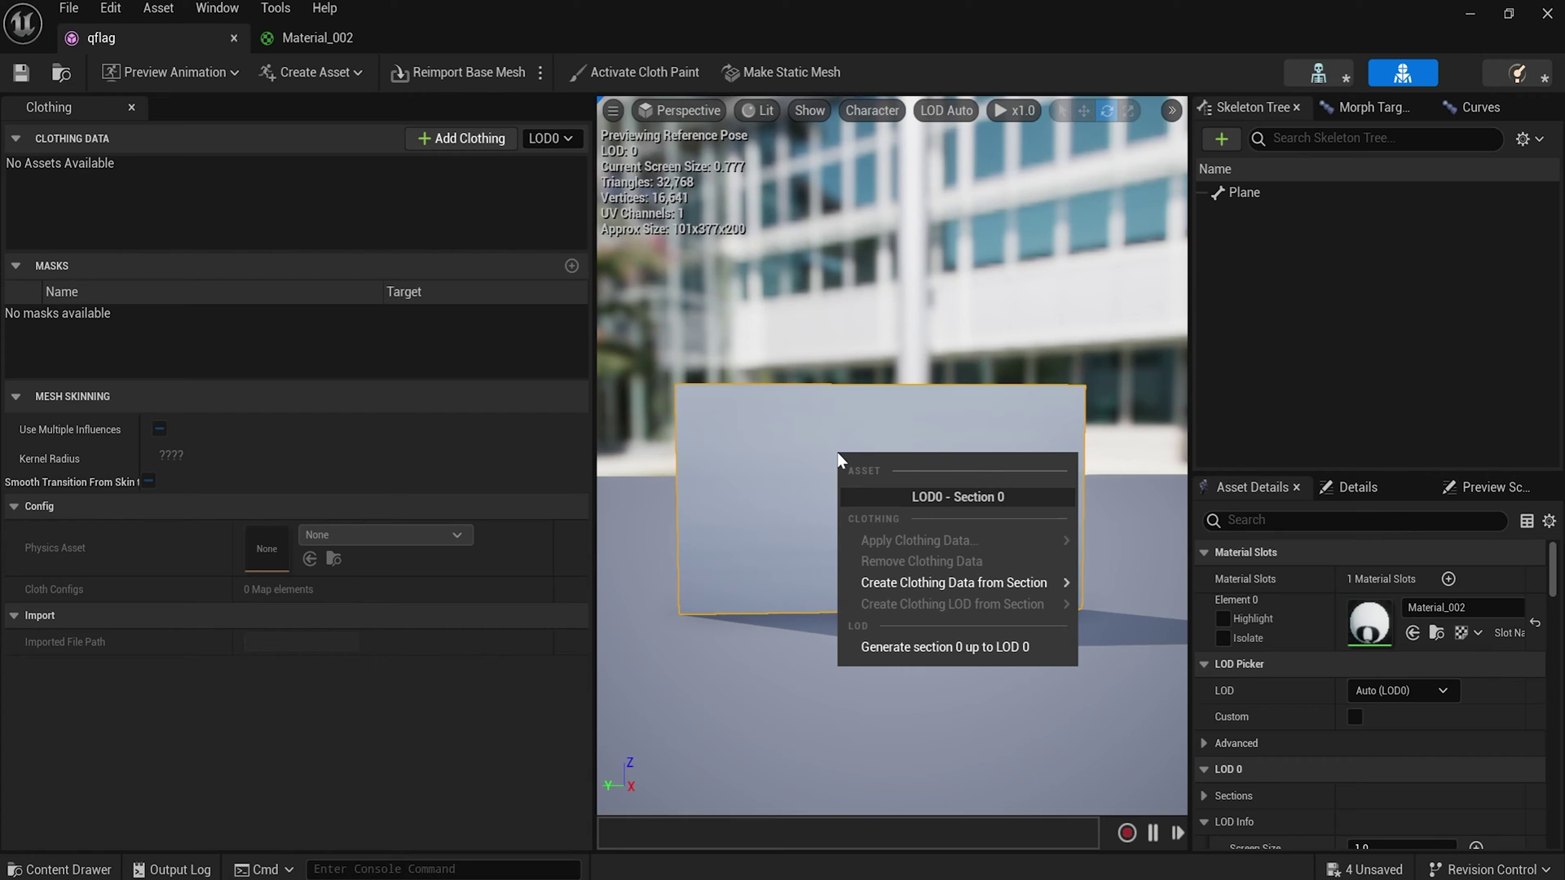
mouse_move(970, 583)
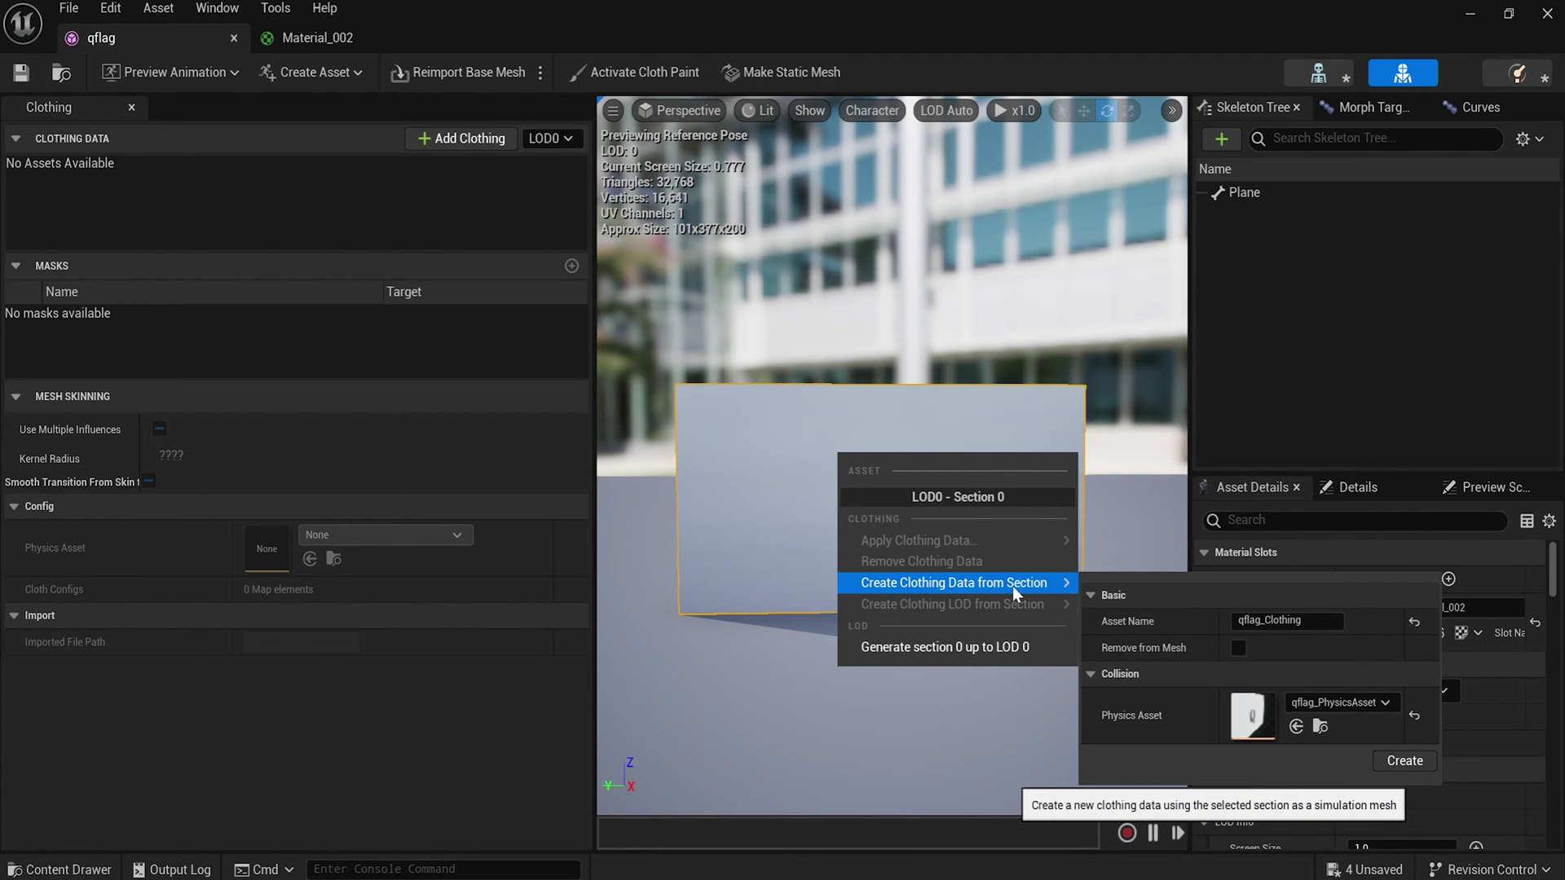
left_click(186, 201)
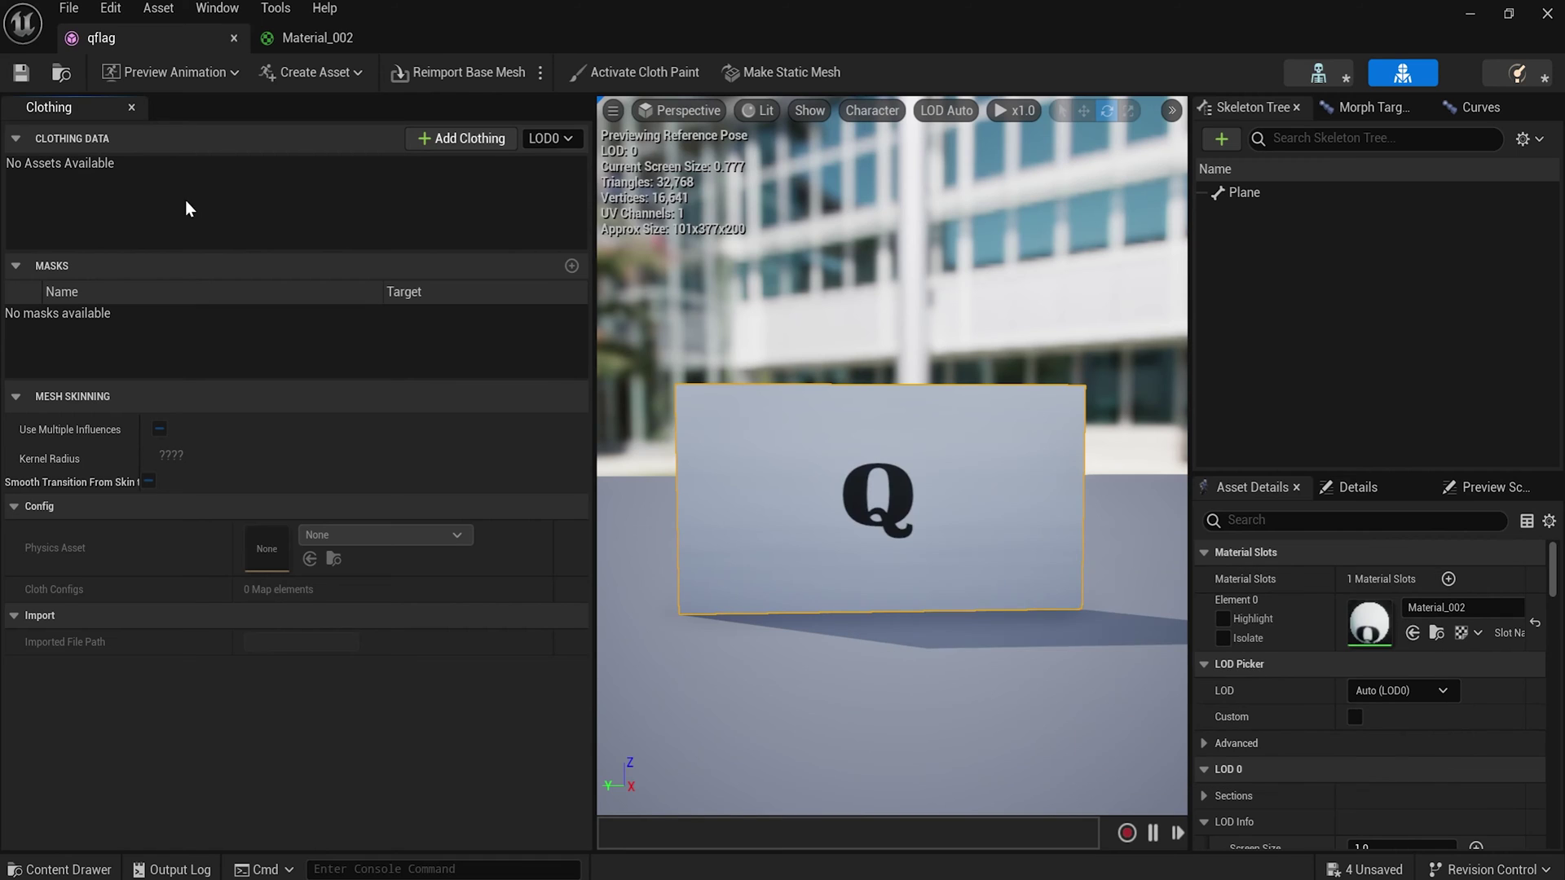
Show the clothing tools and create clothing data from the flag's LOD0 section, using asset name qflag_Clothing and physics asset qflag_PhysicsAsset.
left_click(217, 8)
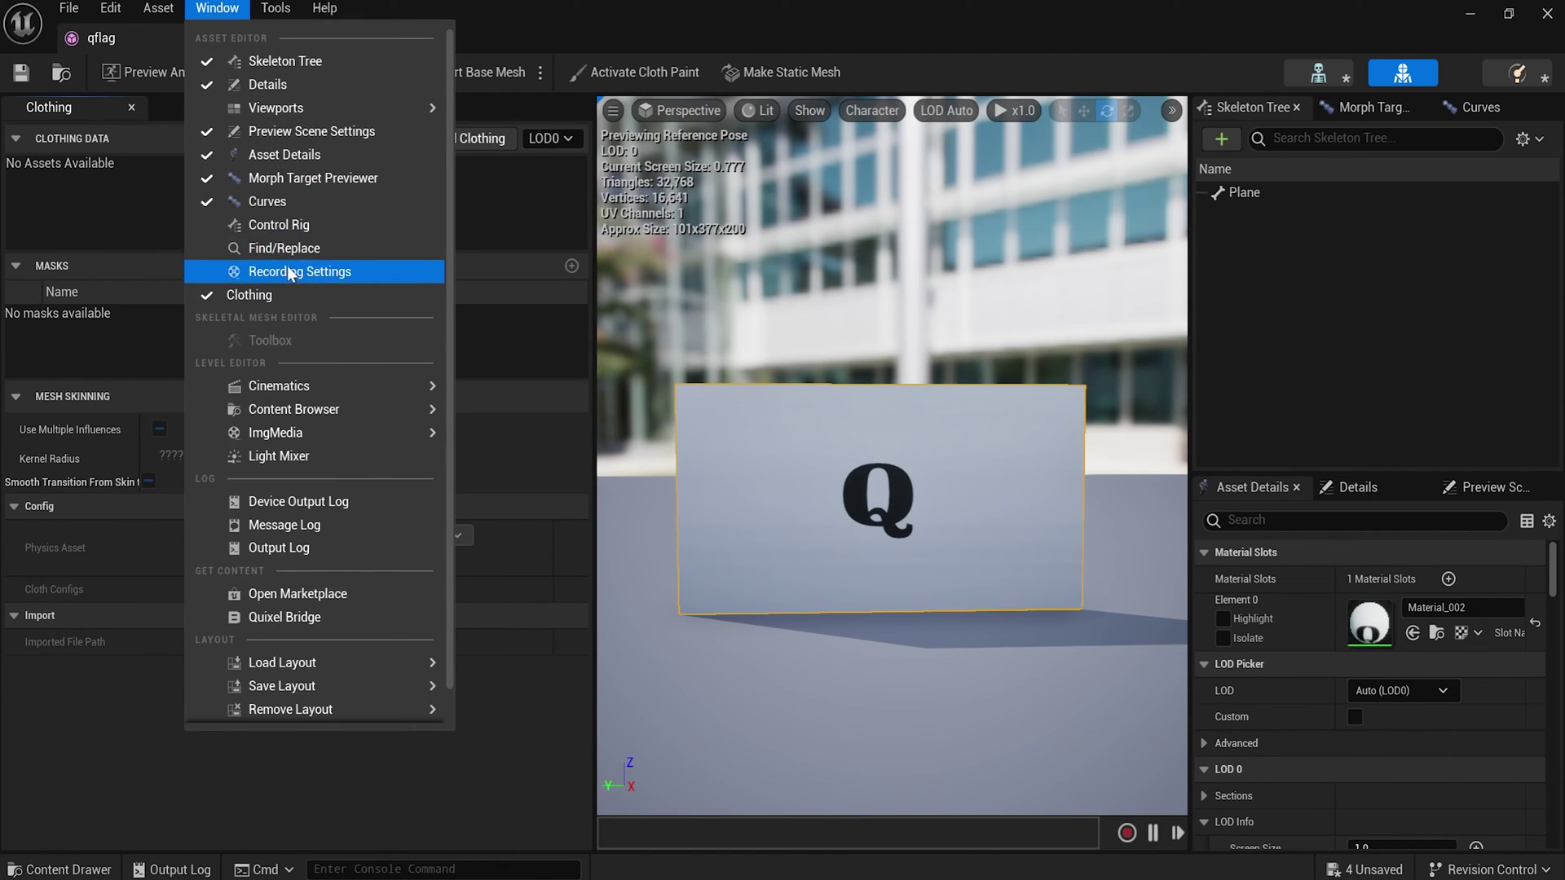
left_click(281, 297)
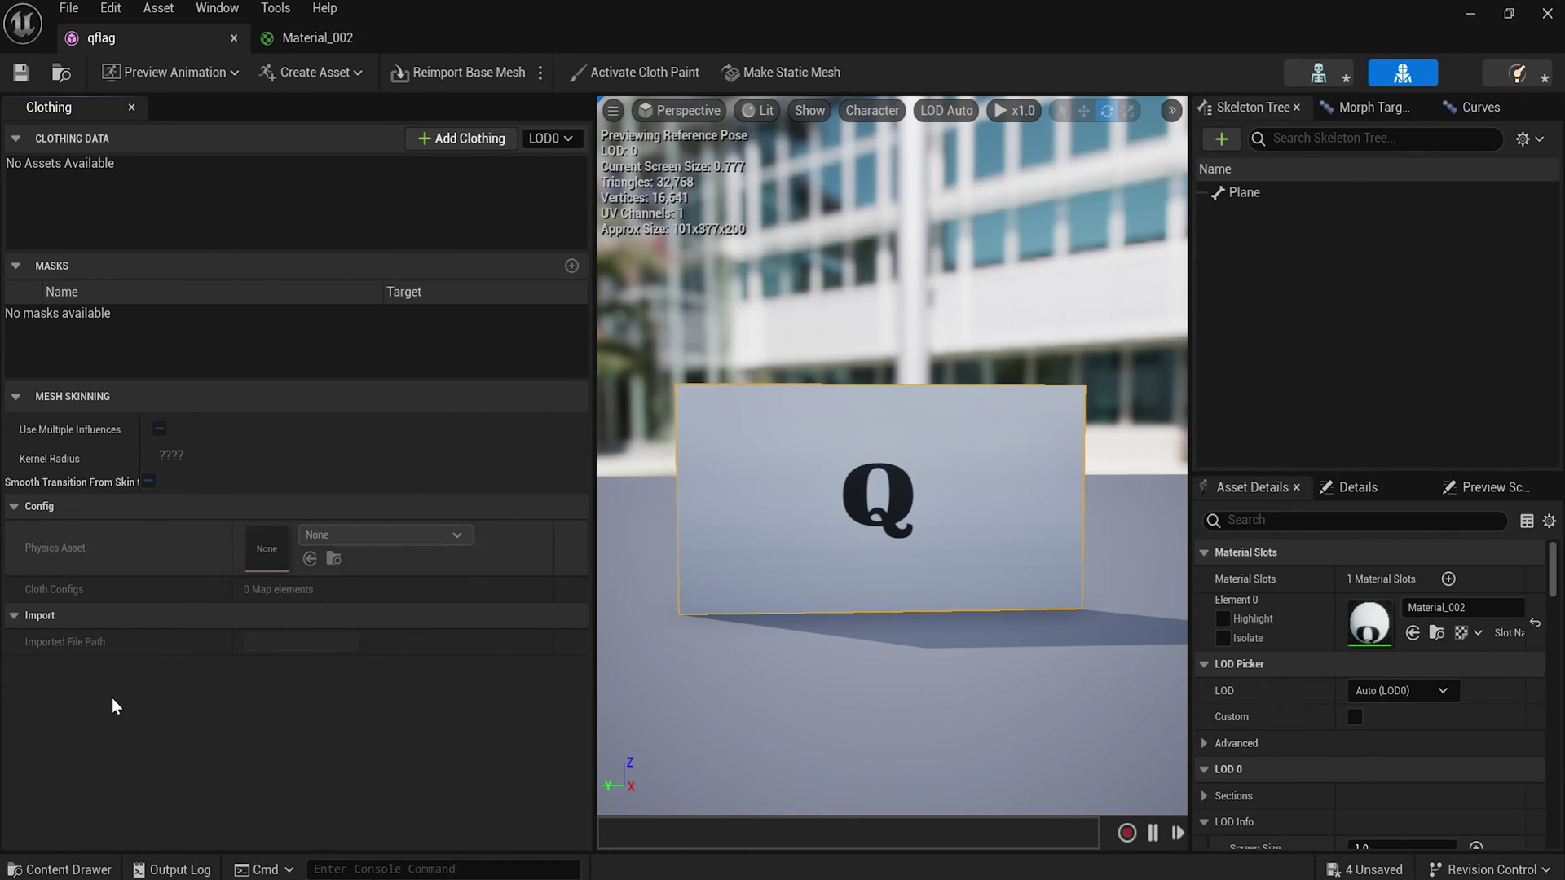
right_click(819, 512)
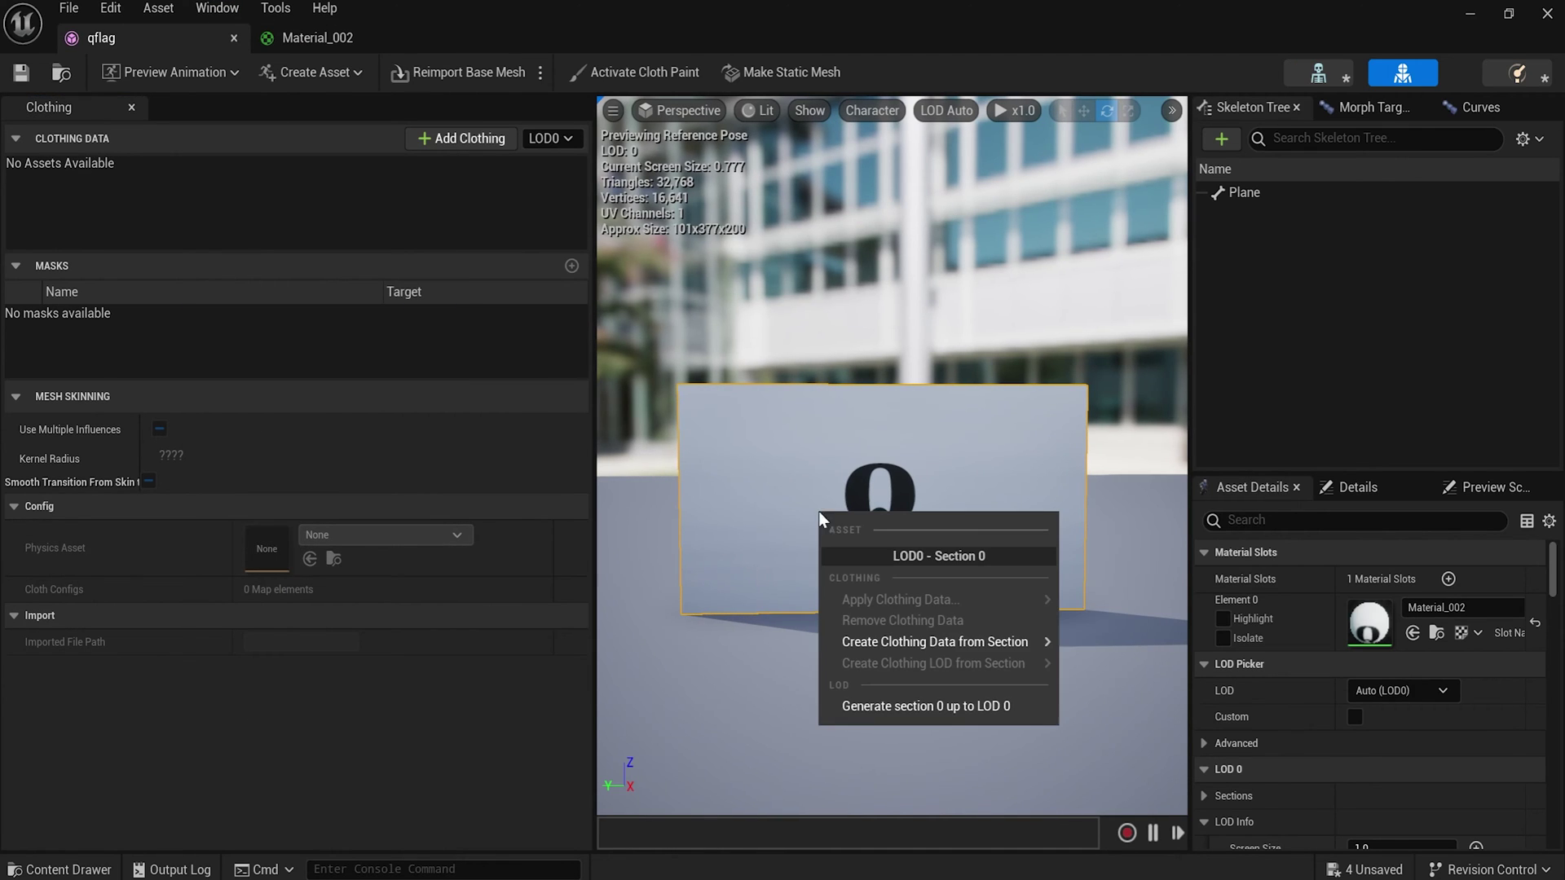
mouse_move(937, 642)
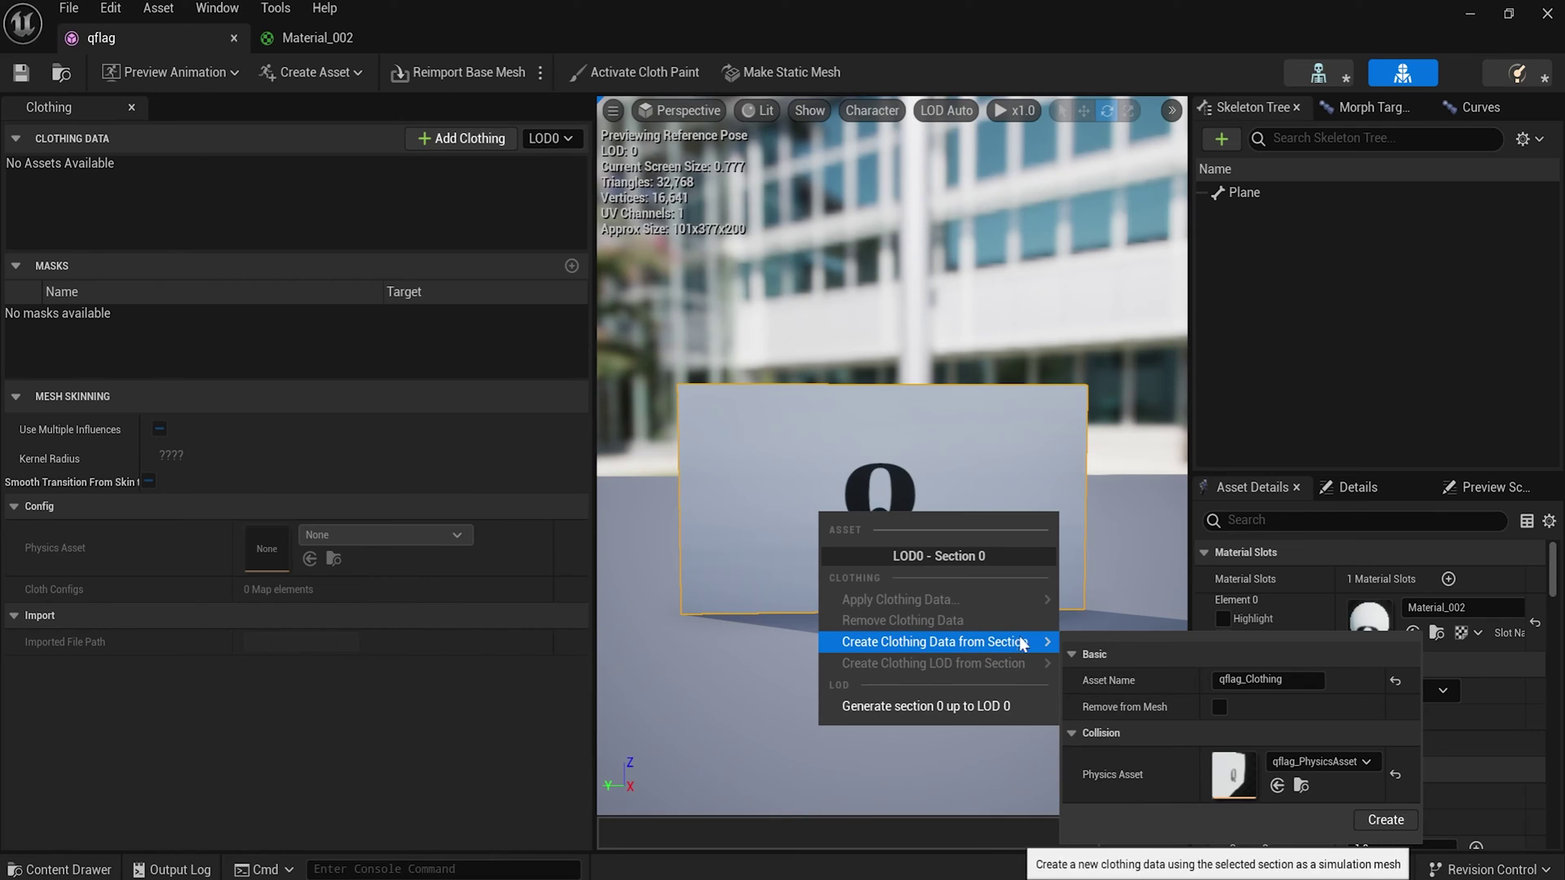
left_click(1383, 820)
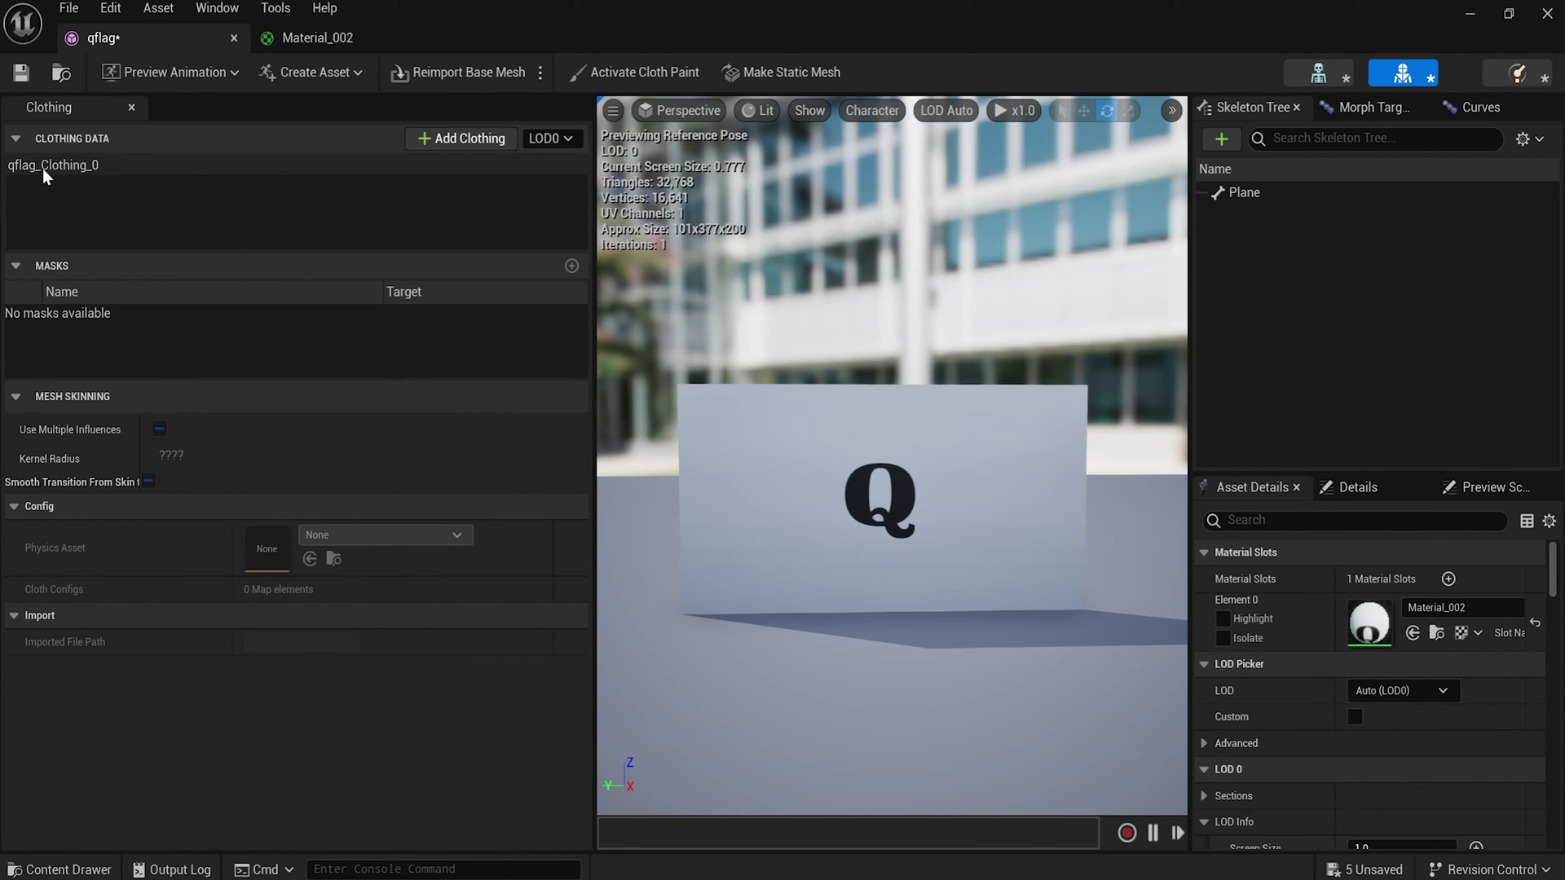
Activate cloth painting for qflag_Clothing_0 and paint Max Distance 100 over the flag, leaving a narrow strip along the pole-side edge unpainted.
left_click(67, 166)
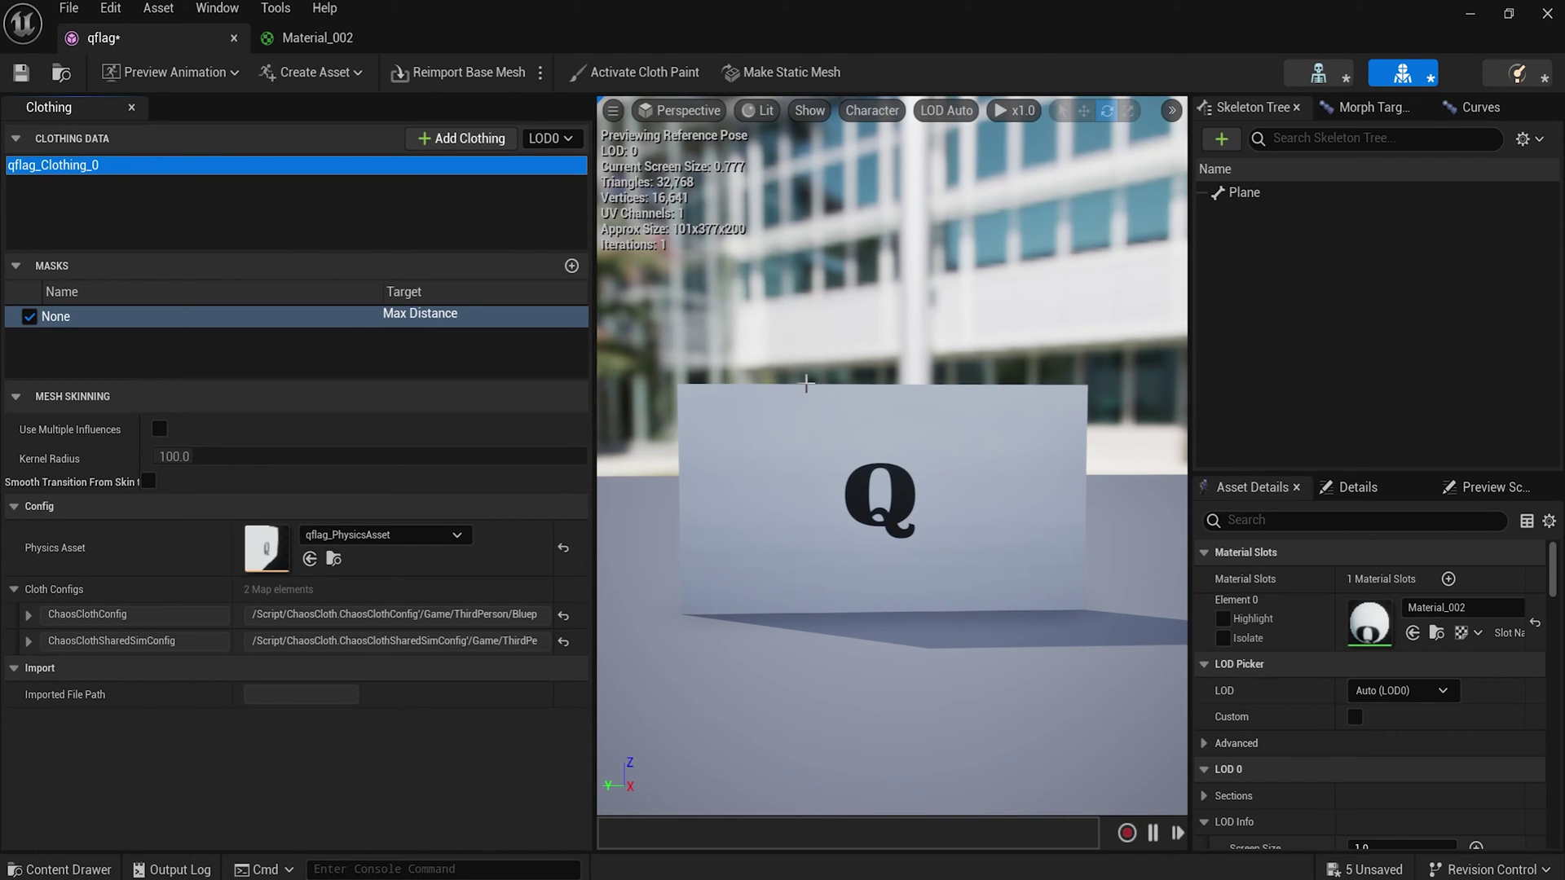
left_click(617, 73)
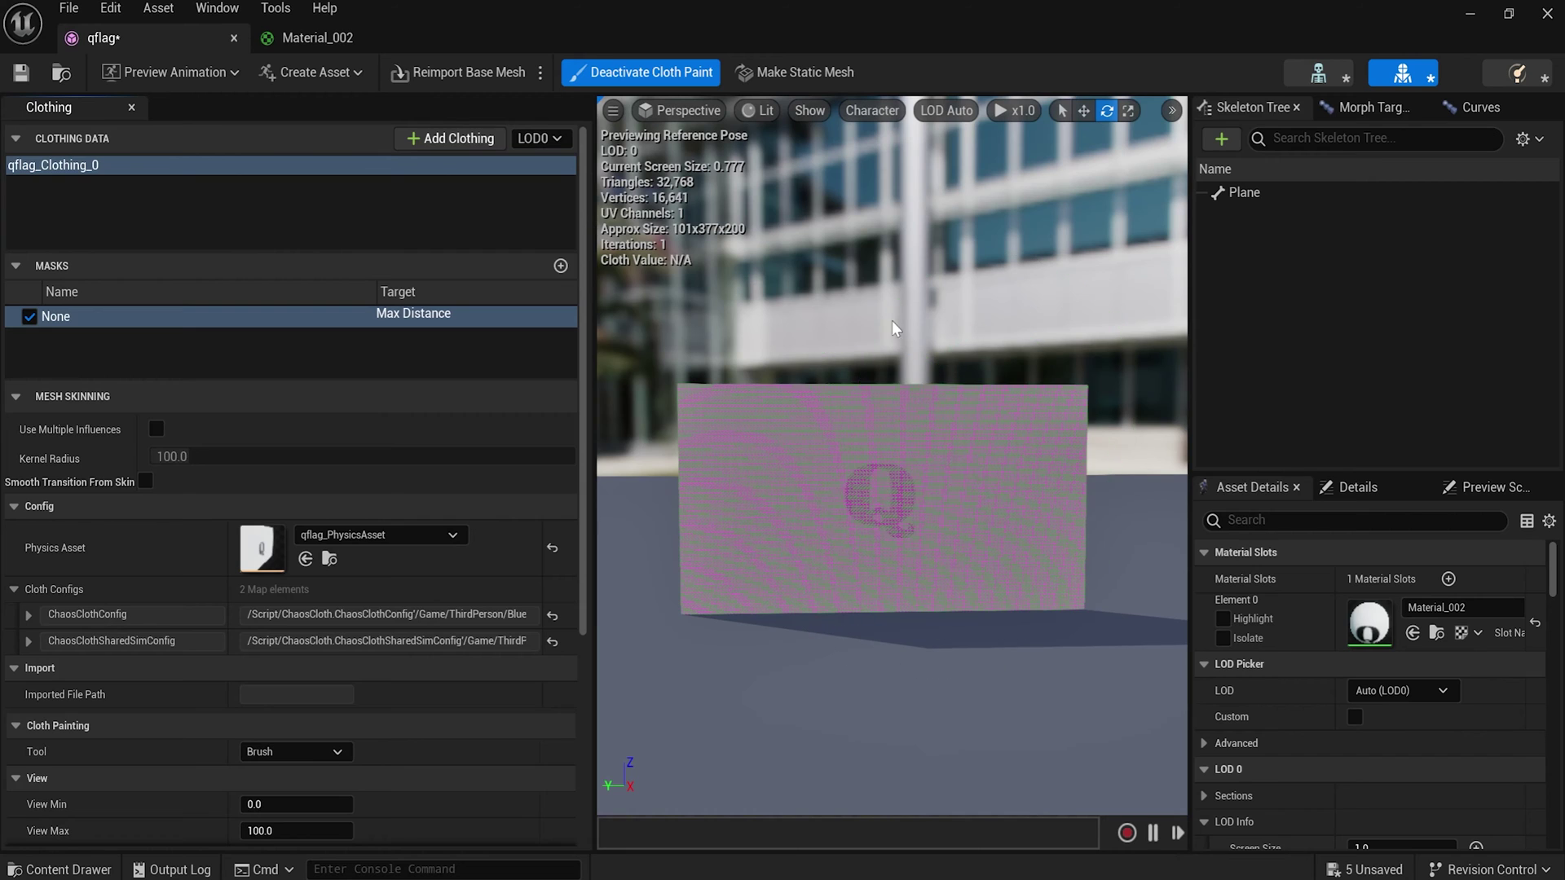
mouse_move(883, 401)
left_mouse_down()
mouse_move(871, 534)
mouse_move(898, 486)
mouse_move(1020, 517)
mouse_move(1062, 549)
mouse_move(933, 478)
mouse_move(880, 567)
mouse_move(846, 403)
mouse_move(849, 634)
left_mouse_up()
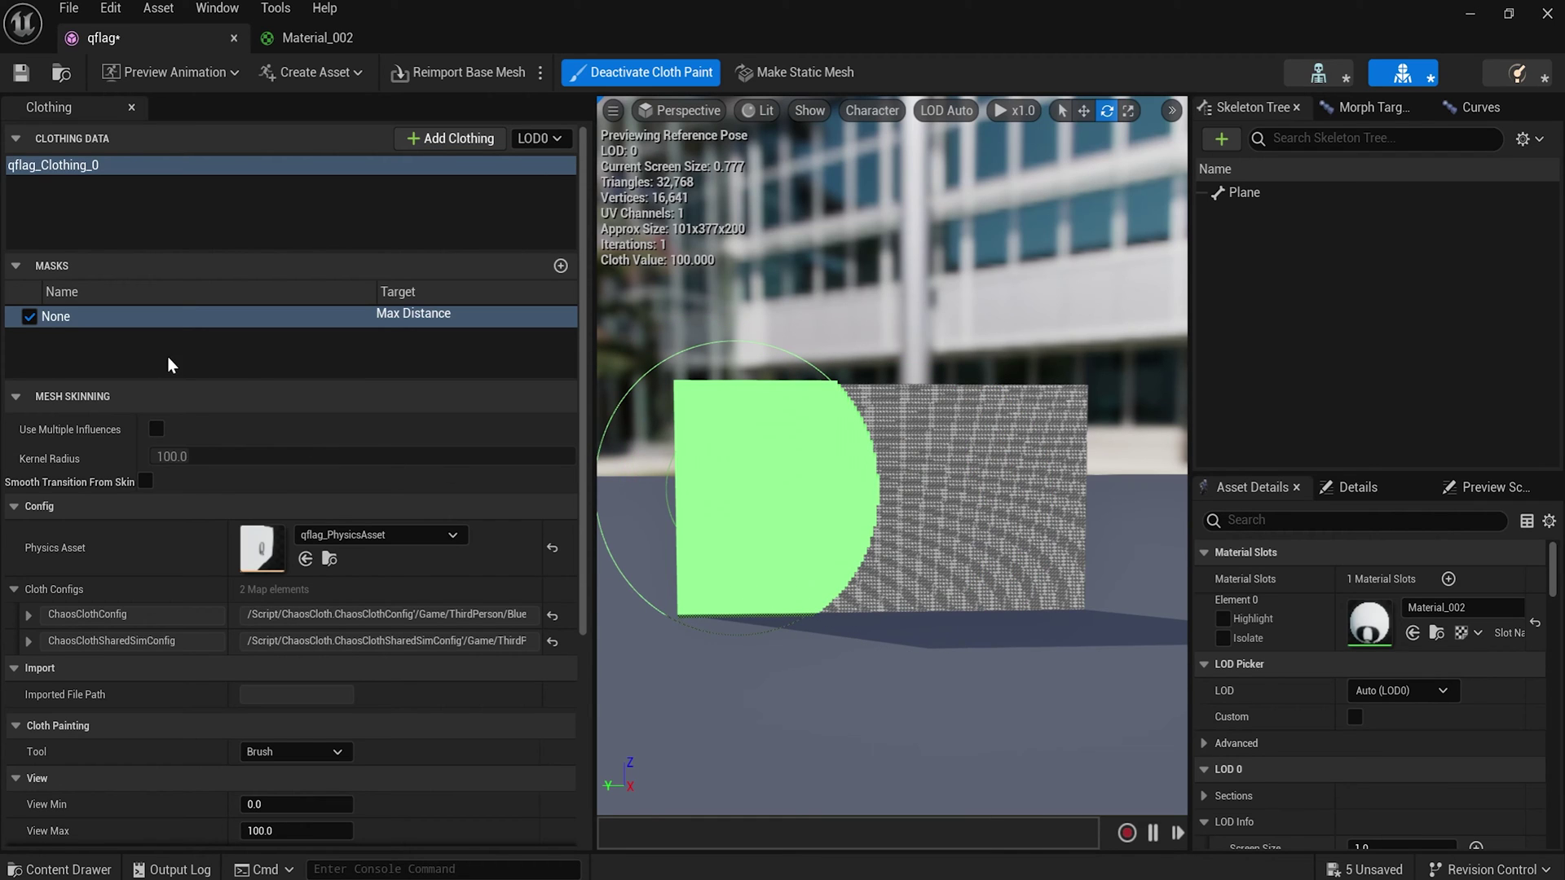
Set the cloth Paint Value to 1000 and repaint the flag, still leaving the narrow strip along the pole-side edge unpainted.
scroll(321, 550, "down", 3)
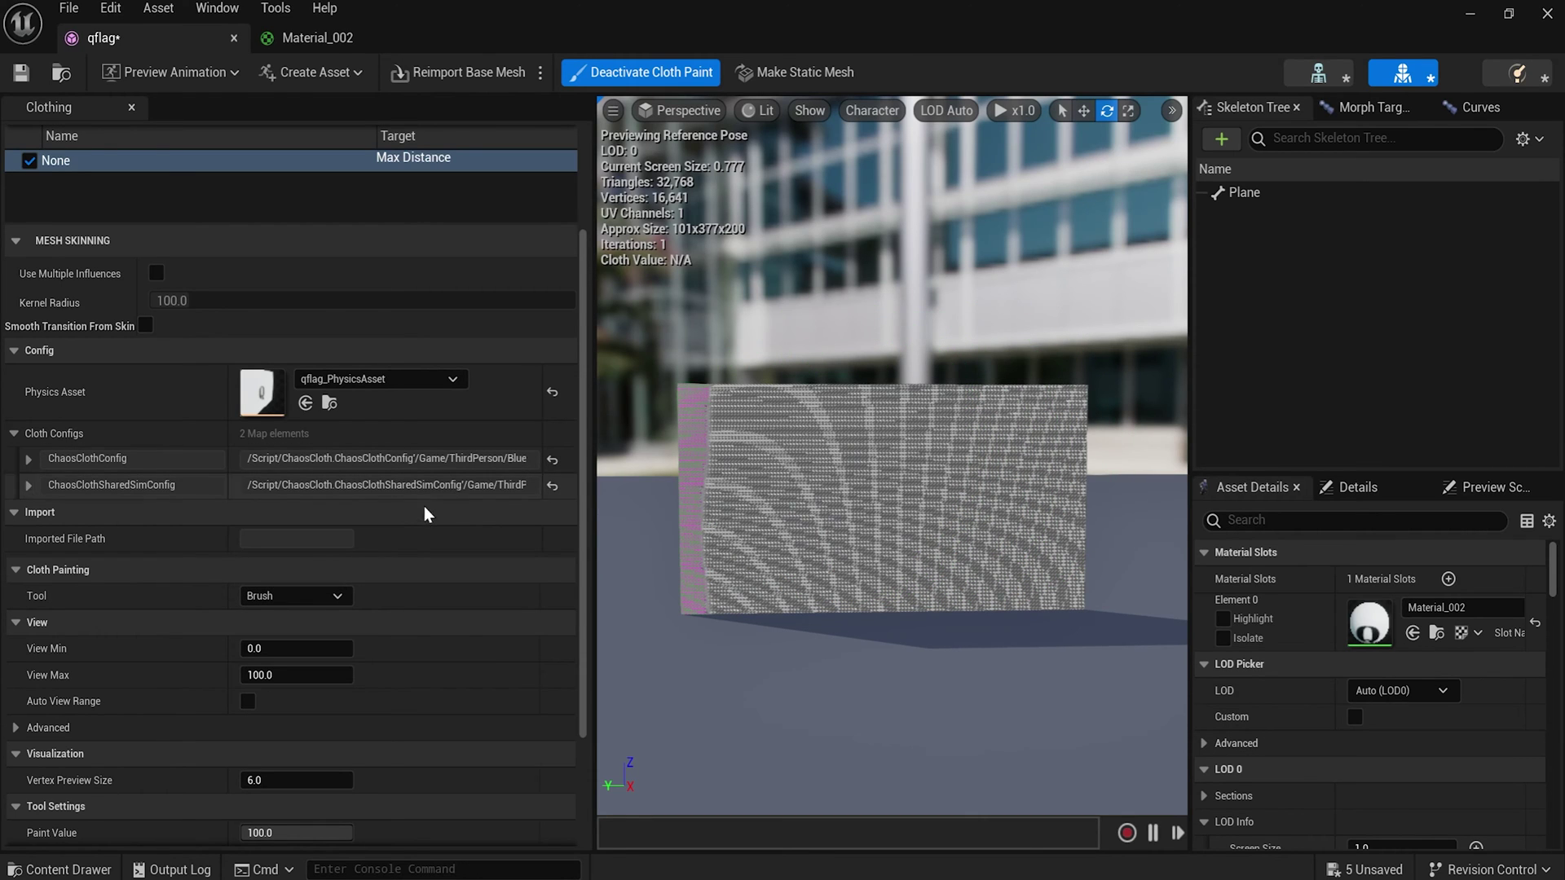
scroll(353, 599, "down", 3)
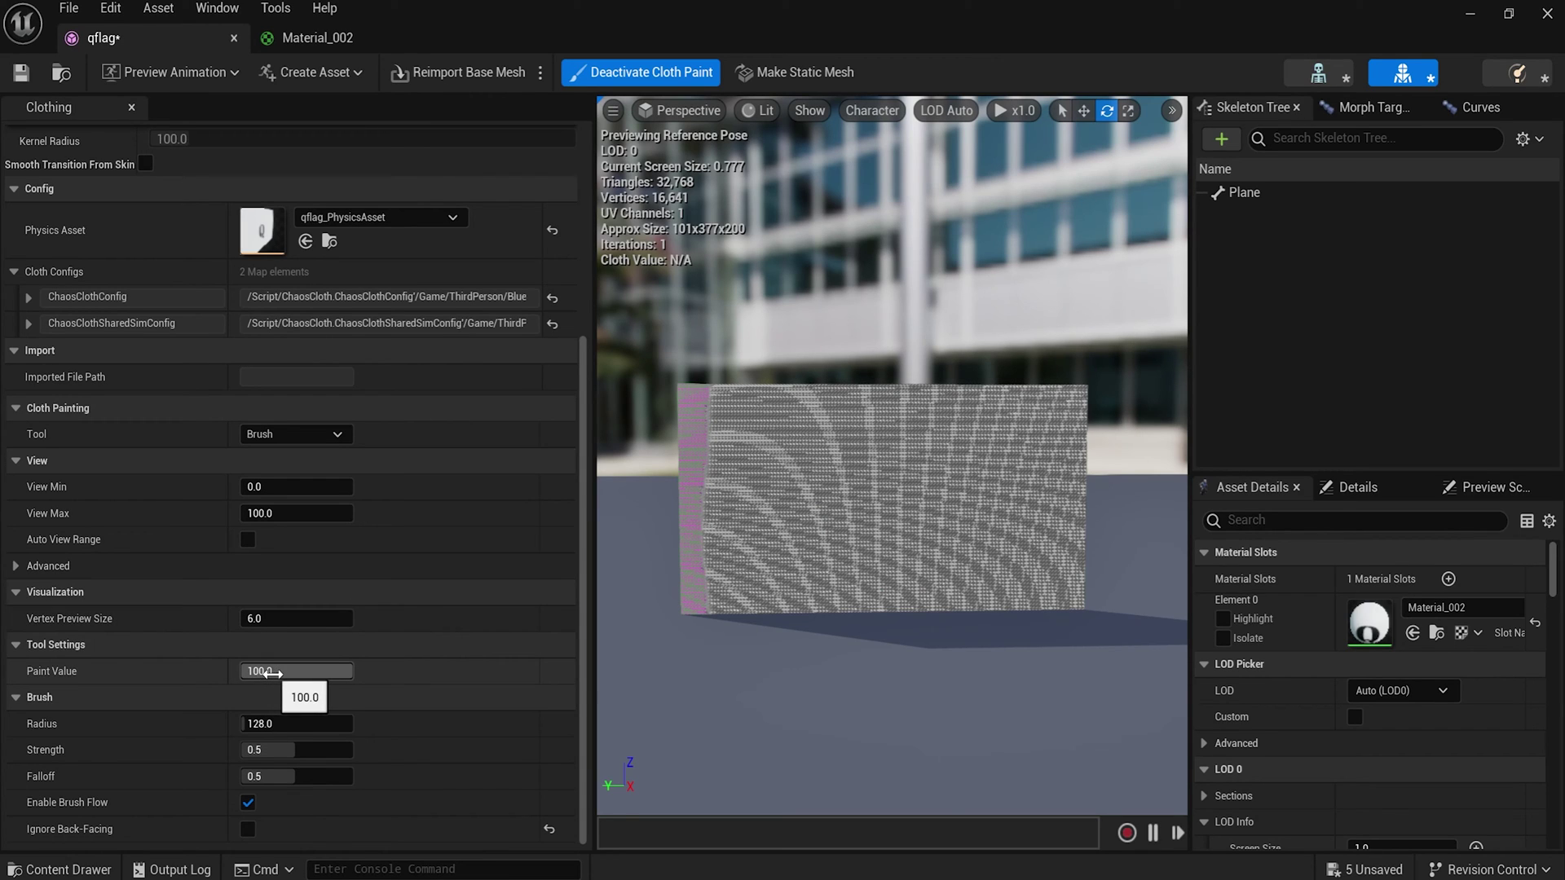
left_click(273, 671)
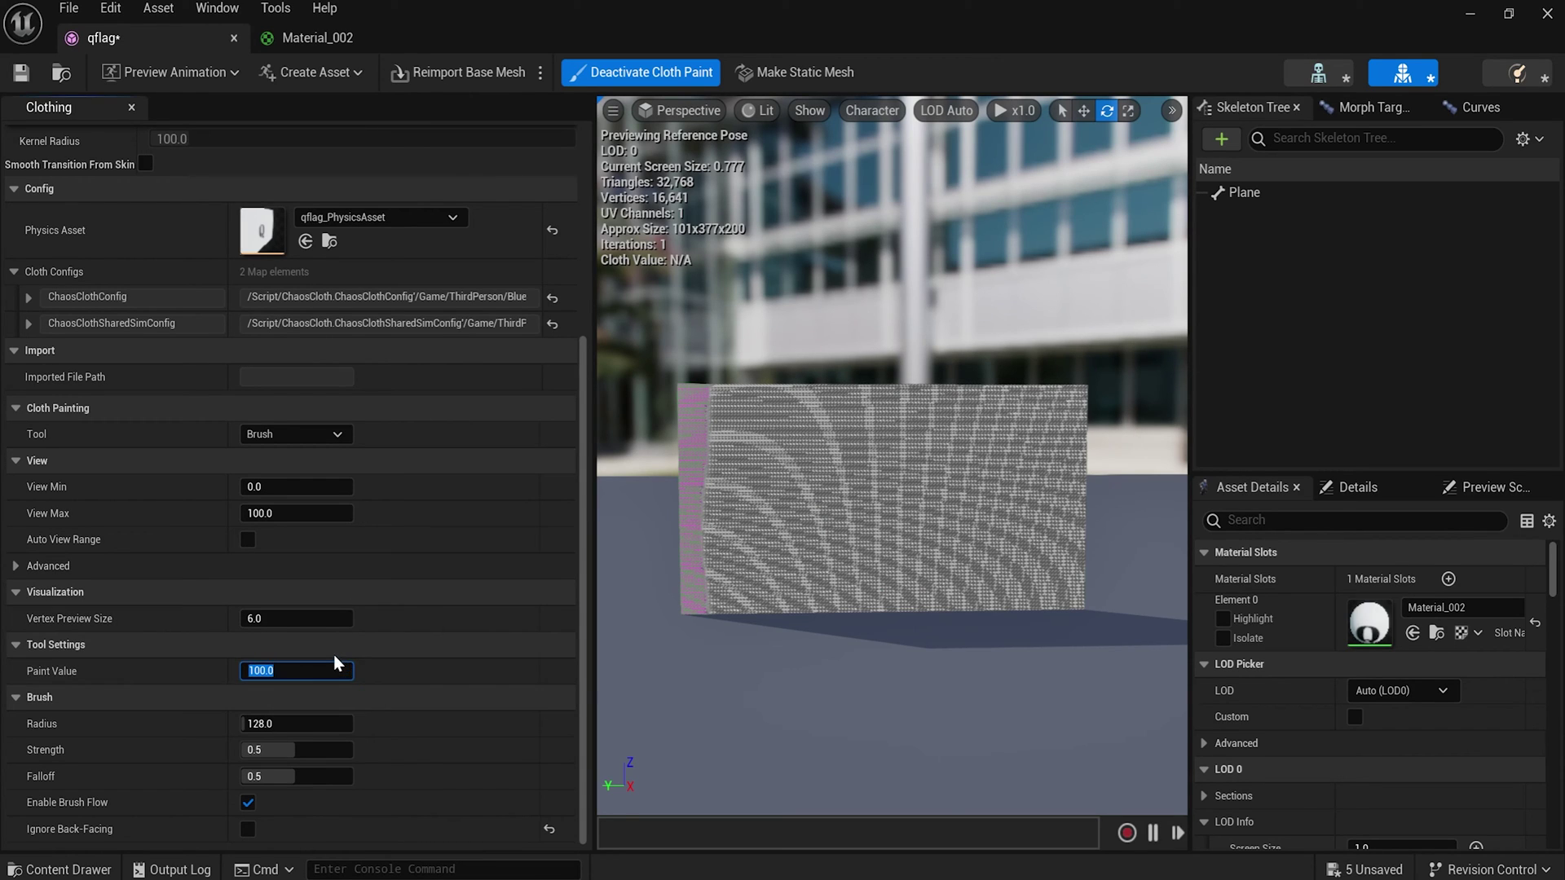
type("1000")
key("Return")
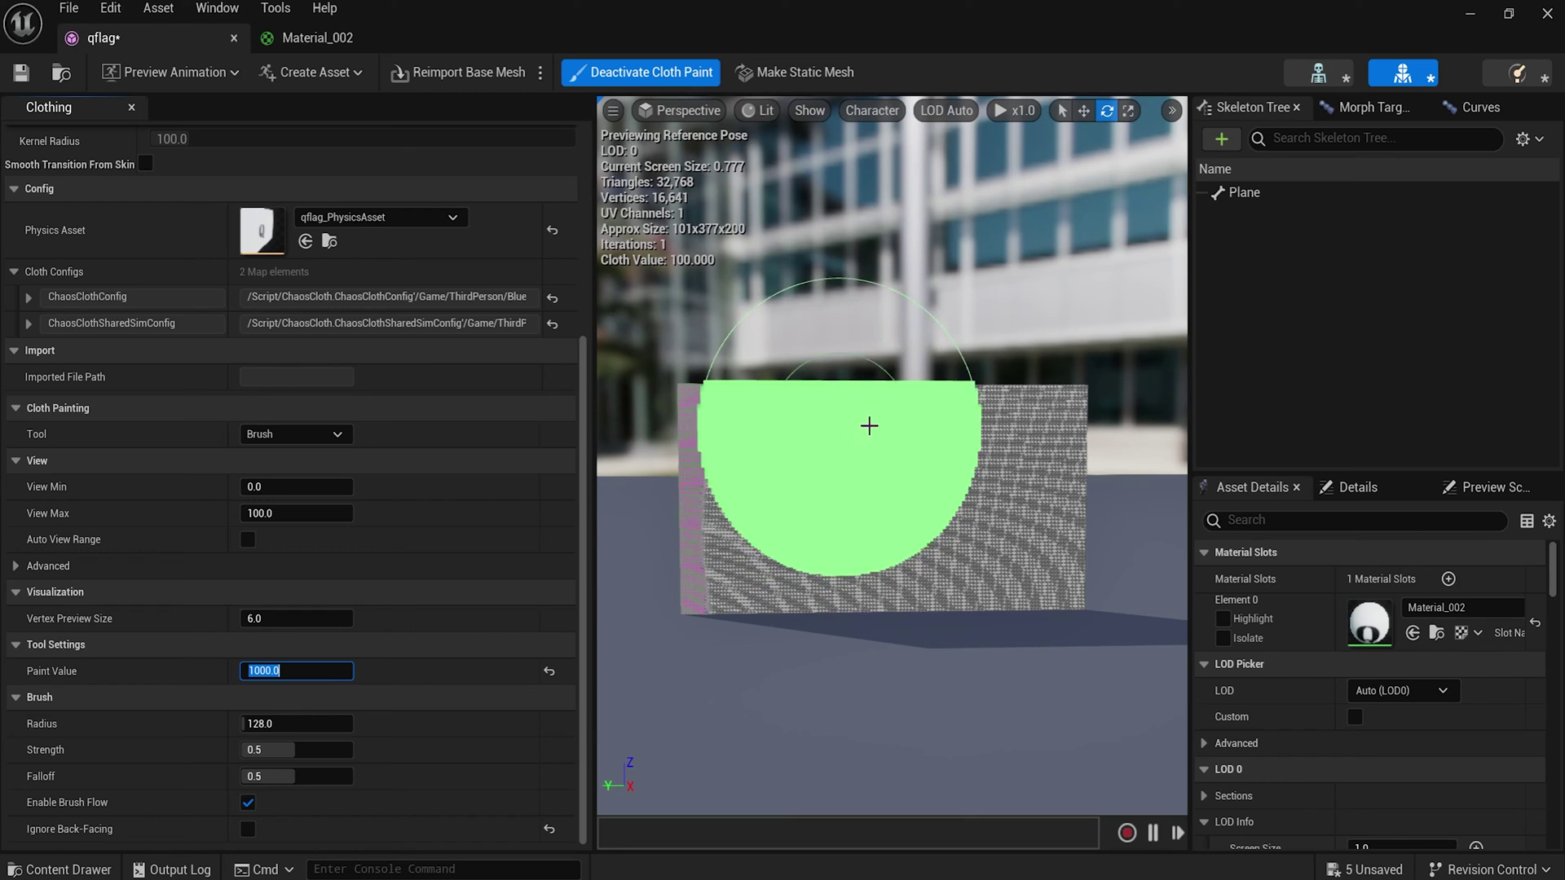
mouse_move(874, 435)
left_mouse_down()
mouse_move(884, 677)
mouse_move(957, 396)
mouse_move(1023, 683)
left_mouse_up()
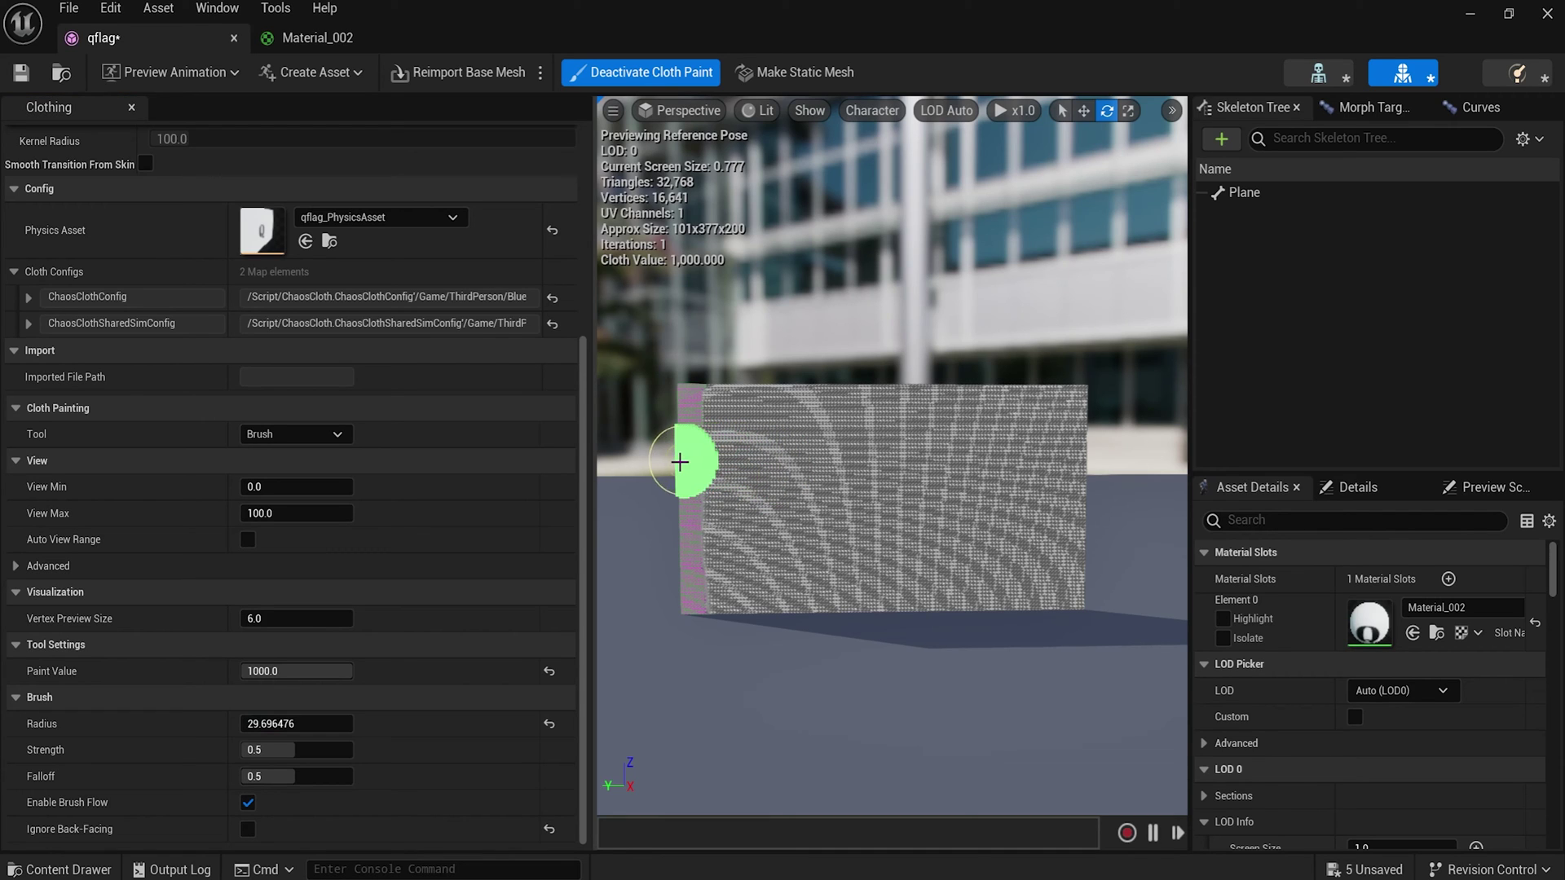
With brush radius about 29.7, paint the edge strip except small upper, middle and lower attachment spots, save the mesh, and end cloth painting.
mouse_move(720, 455)
left_mouse_down()
mouse_move(763, 464)
mouse_move(773, 516)
mouse_move(667, 564)
mouse_move(717, 492)
mouse_move(712, 393)
left_mouse_up()
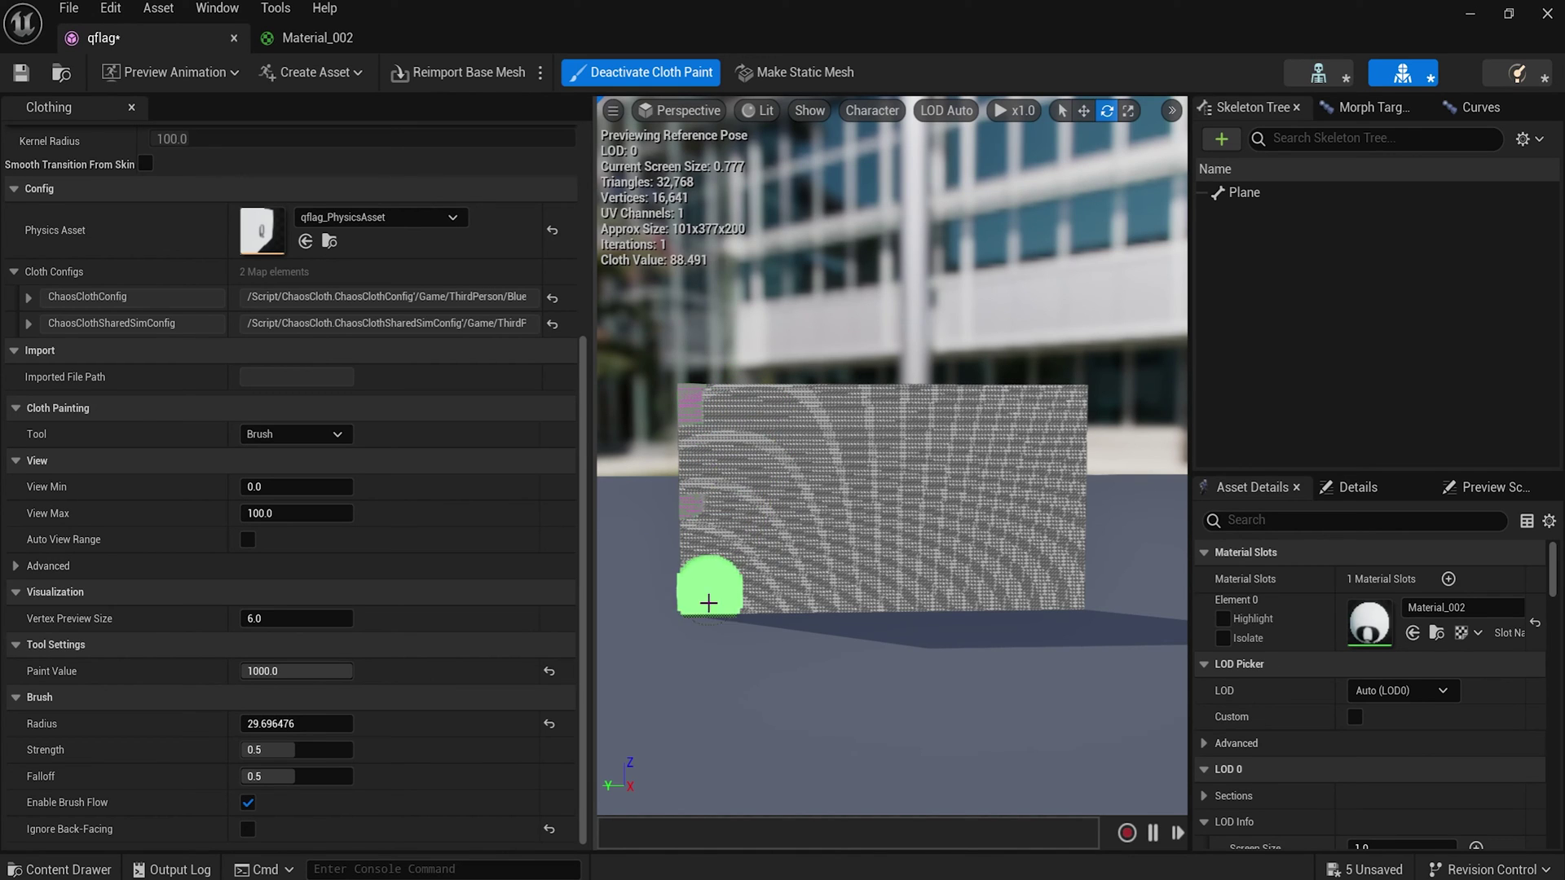
left_click(22, 74)
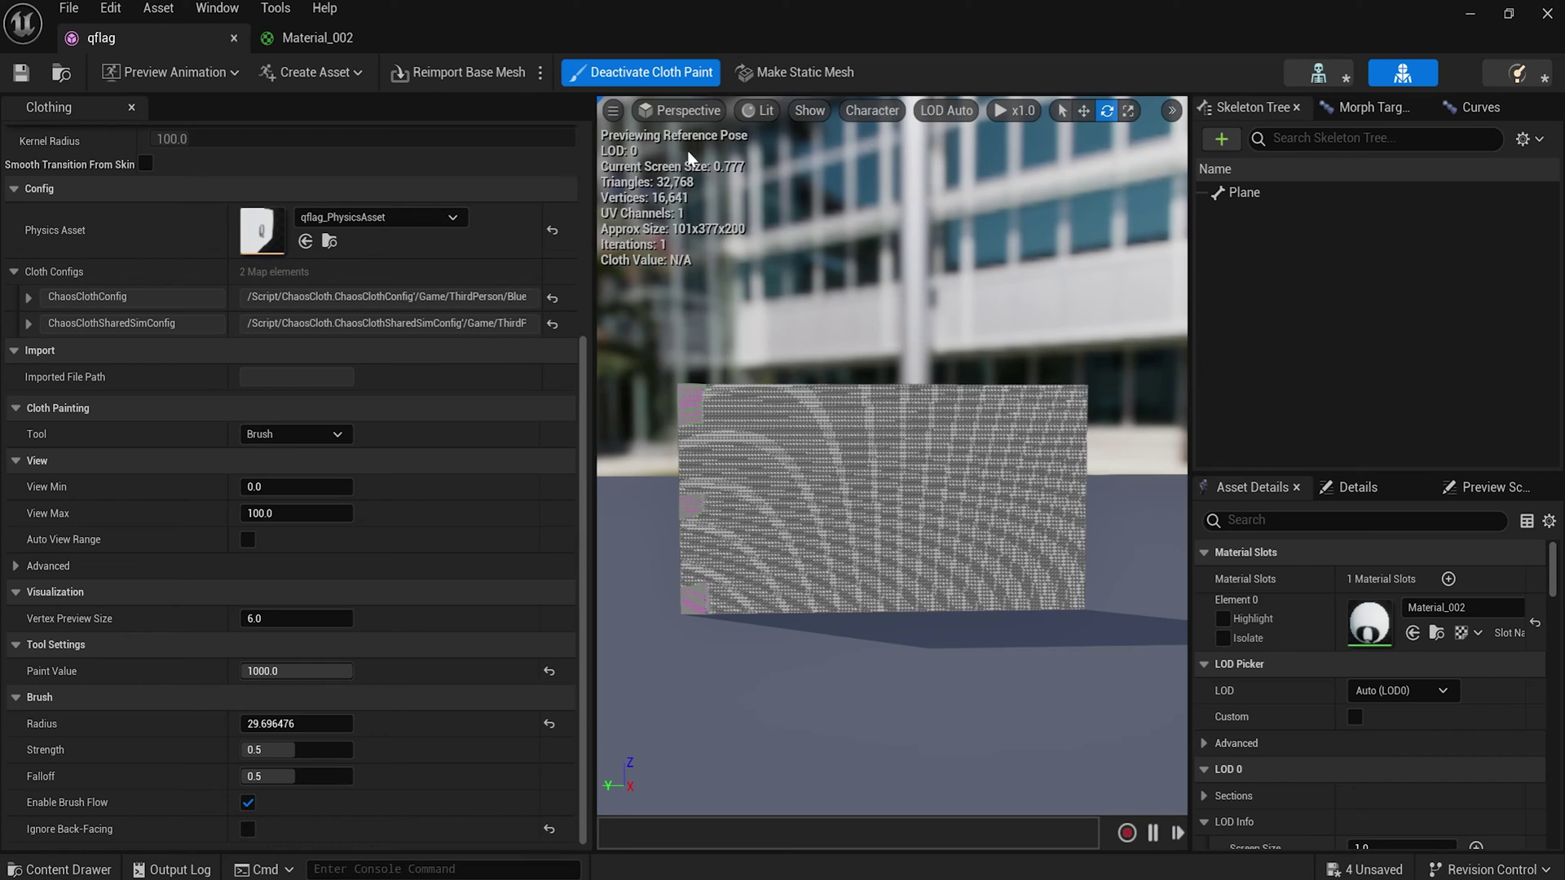
left_click(679, 80)
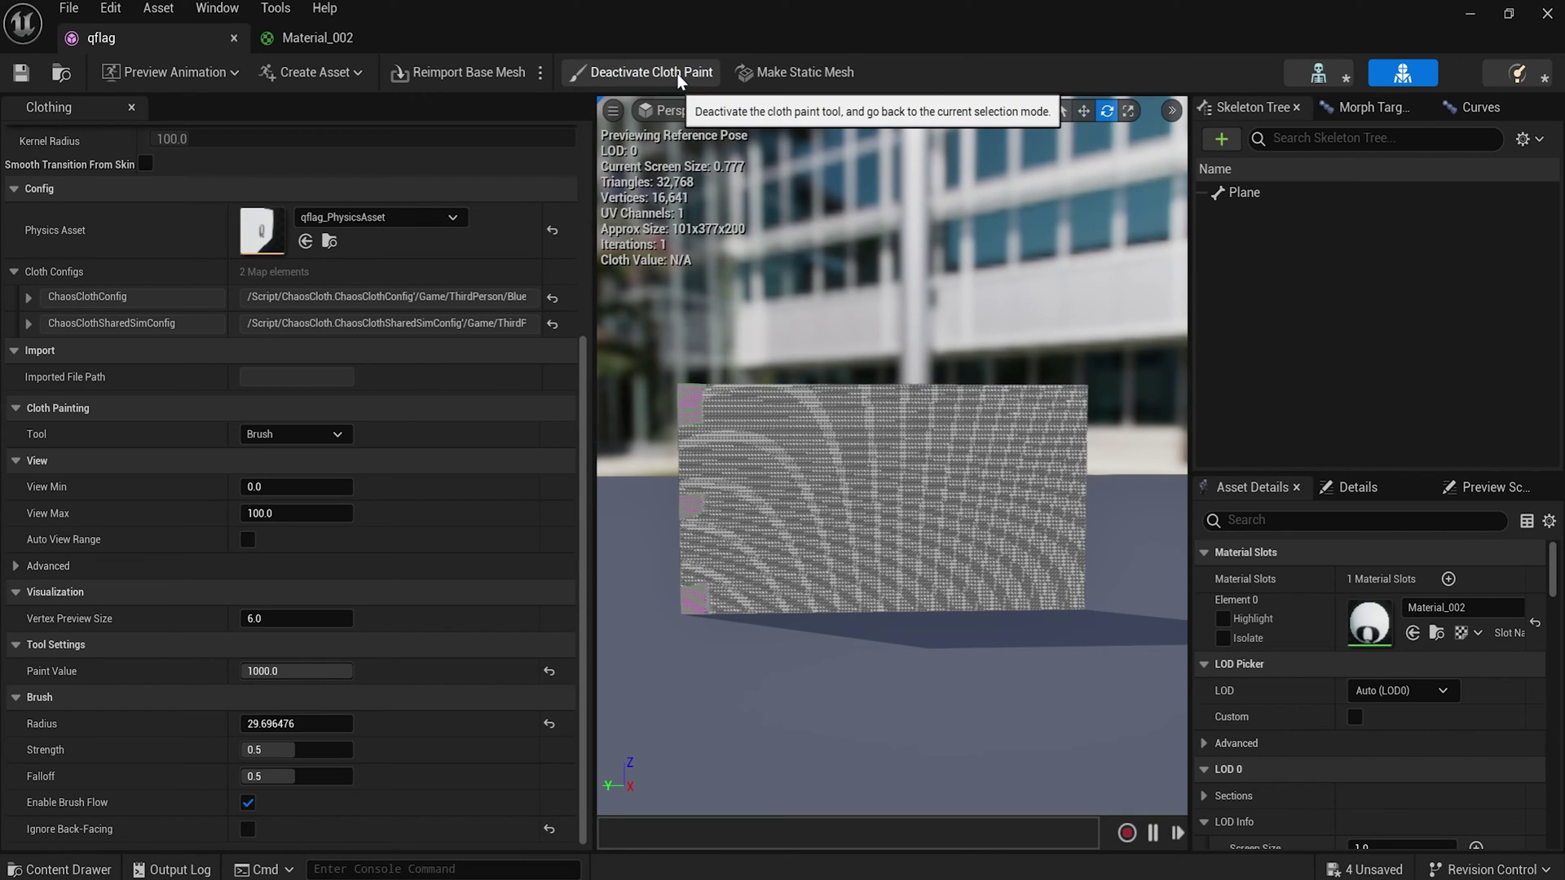
left_click(679, 80)
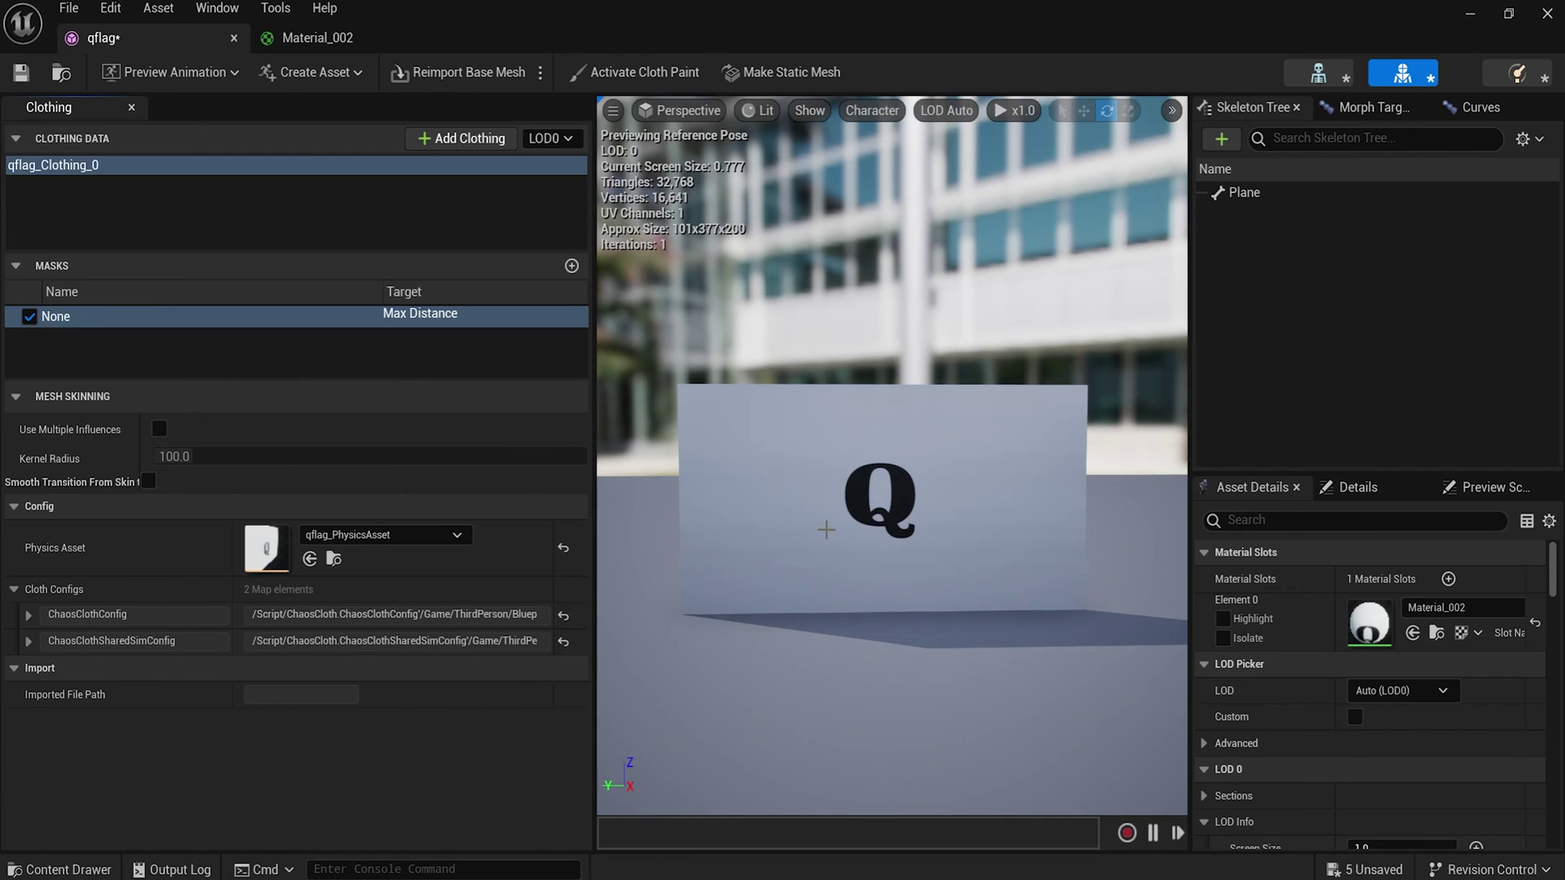
Apply the qflag_Clothing_0 - LOD0 clothing data to the flag's LOD0 Section 0.
right_click(775, 450)
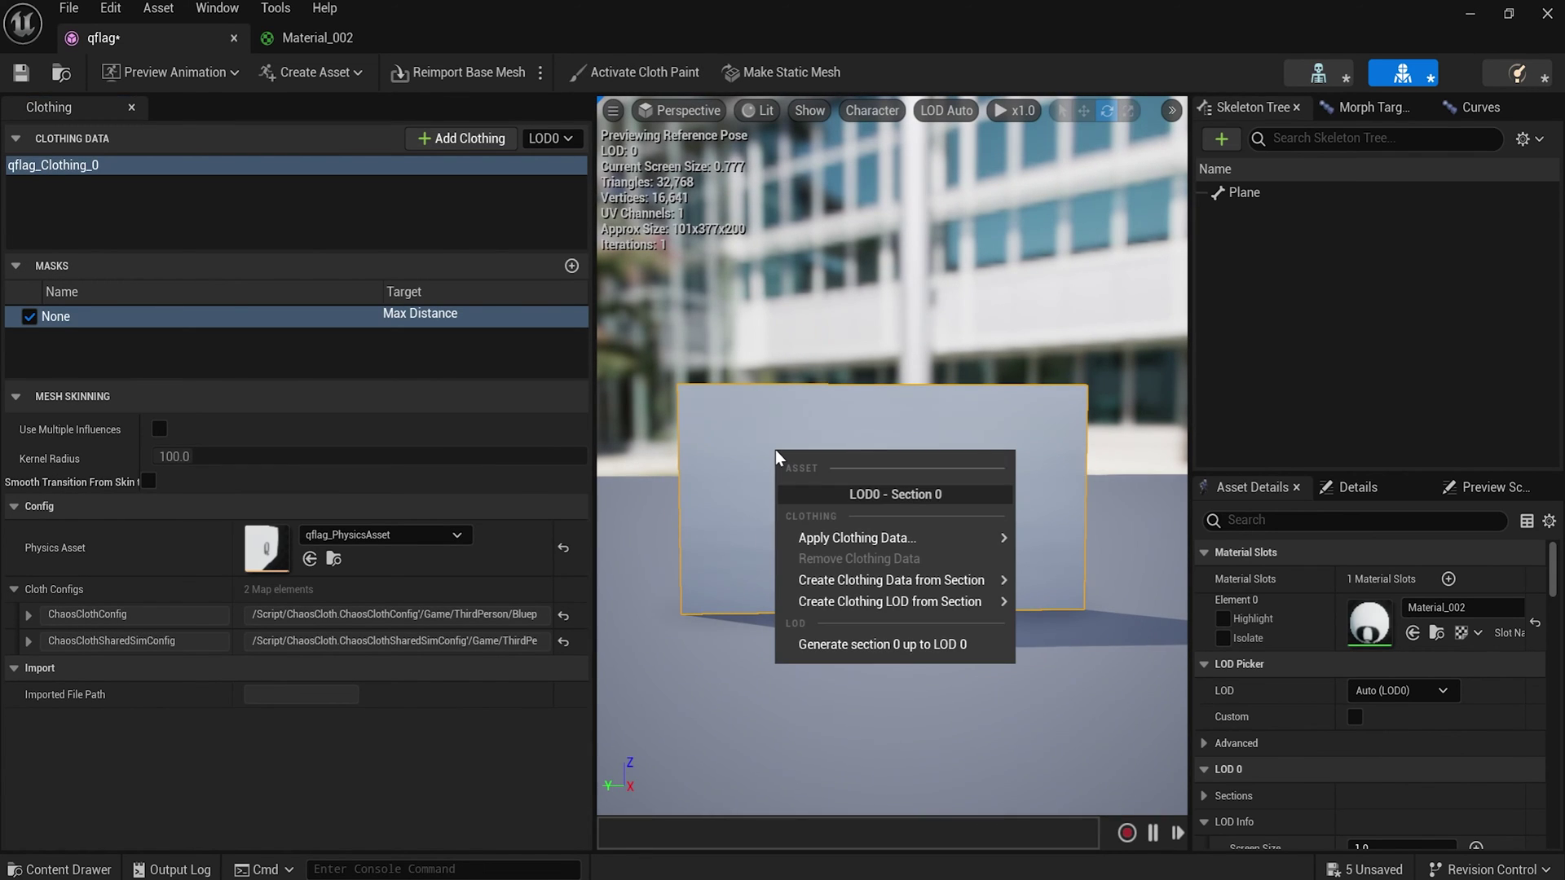
mouse_move(838, 543)
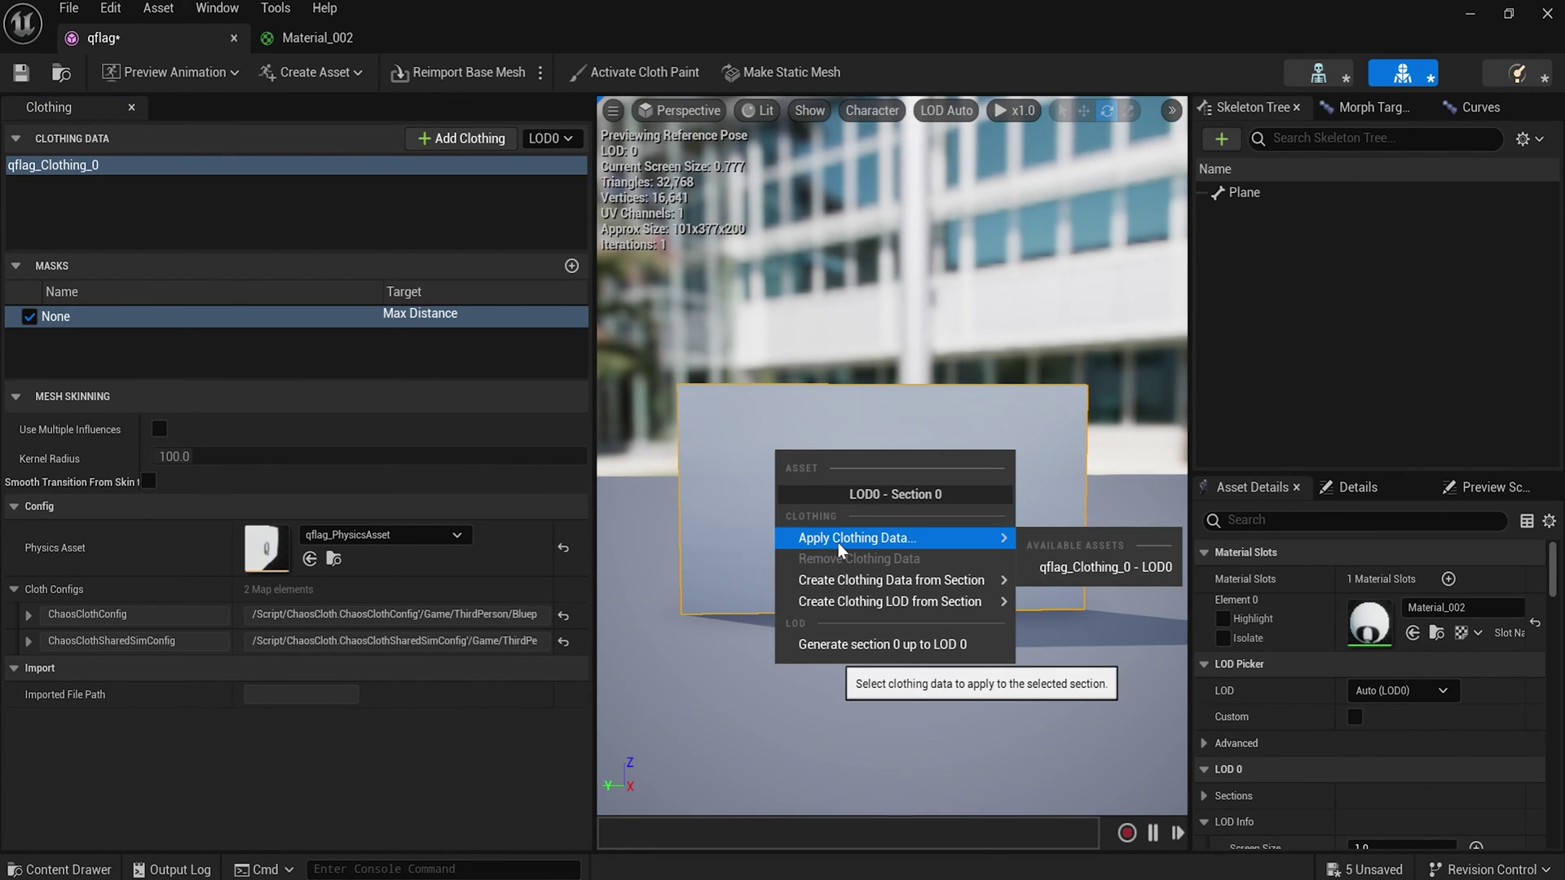
left_click(1087, 569)
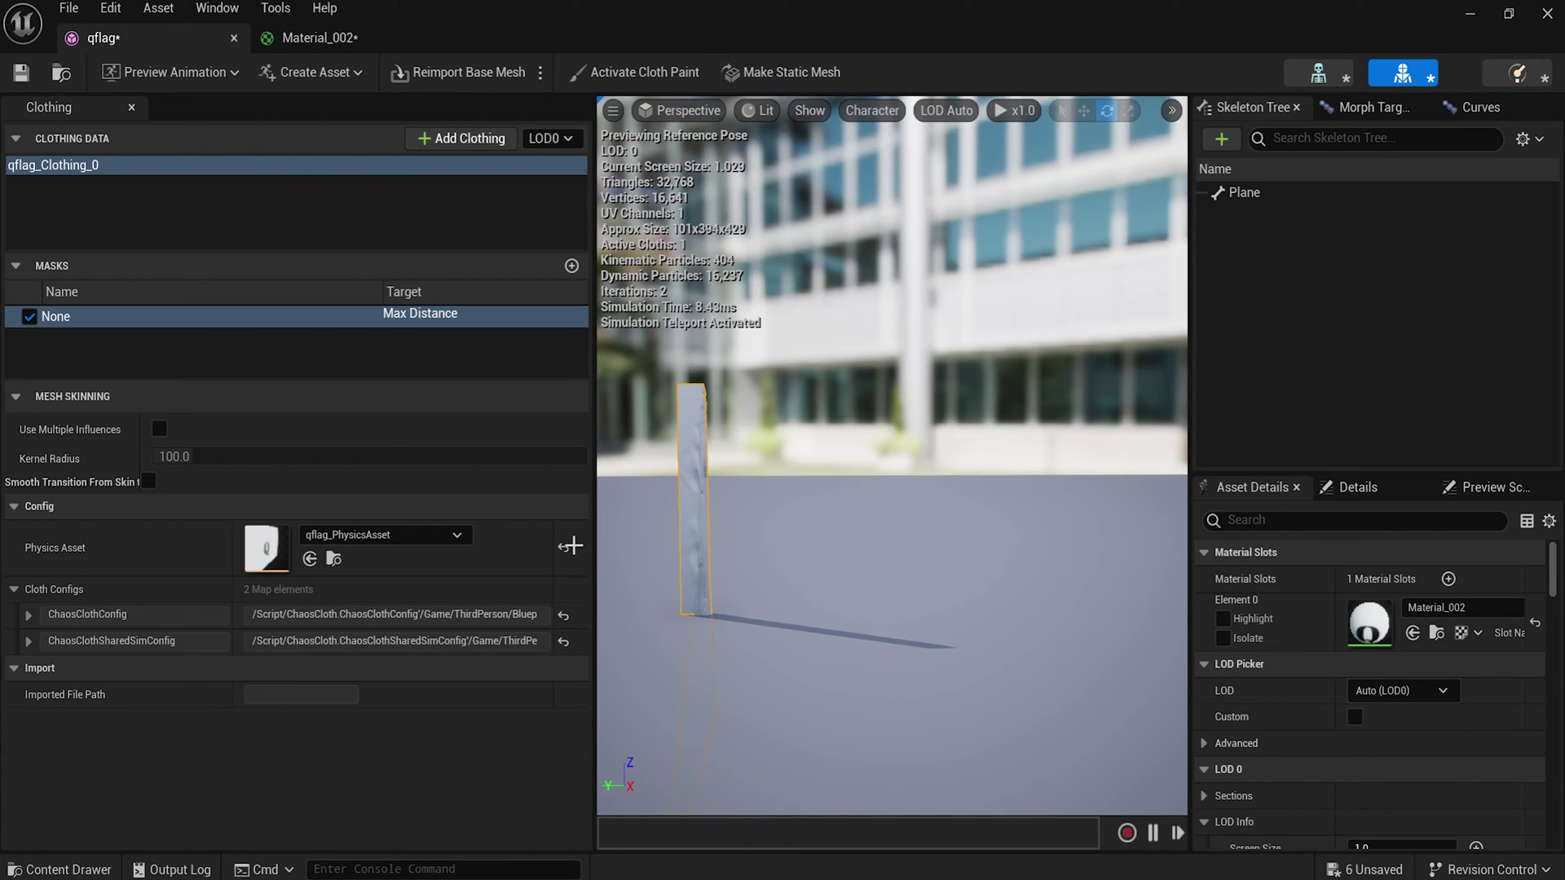
Set the Subdivision Count in the ChaosClothSharedSimConfig simulation settings to 5 after trying higher values.
left_click(28, 643)
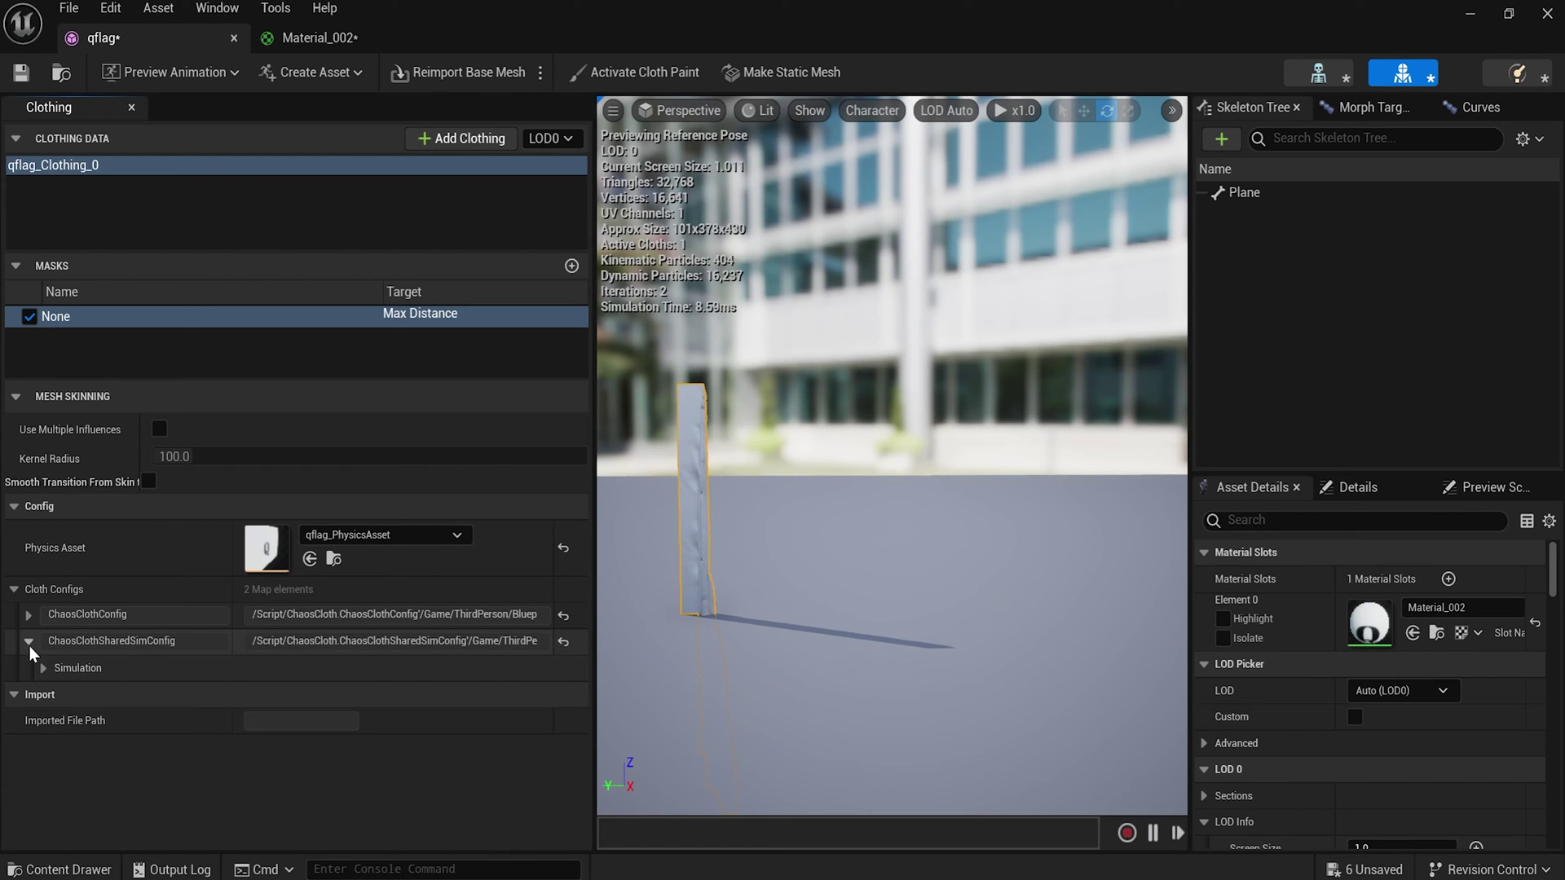
left_click(29, 642)
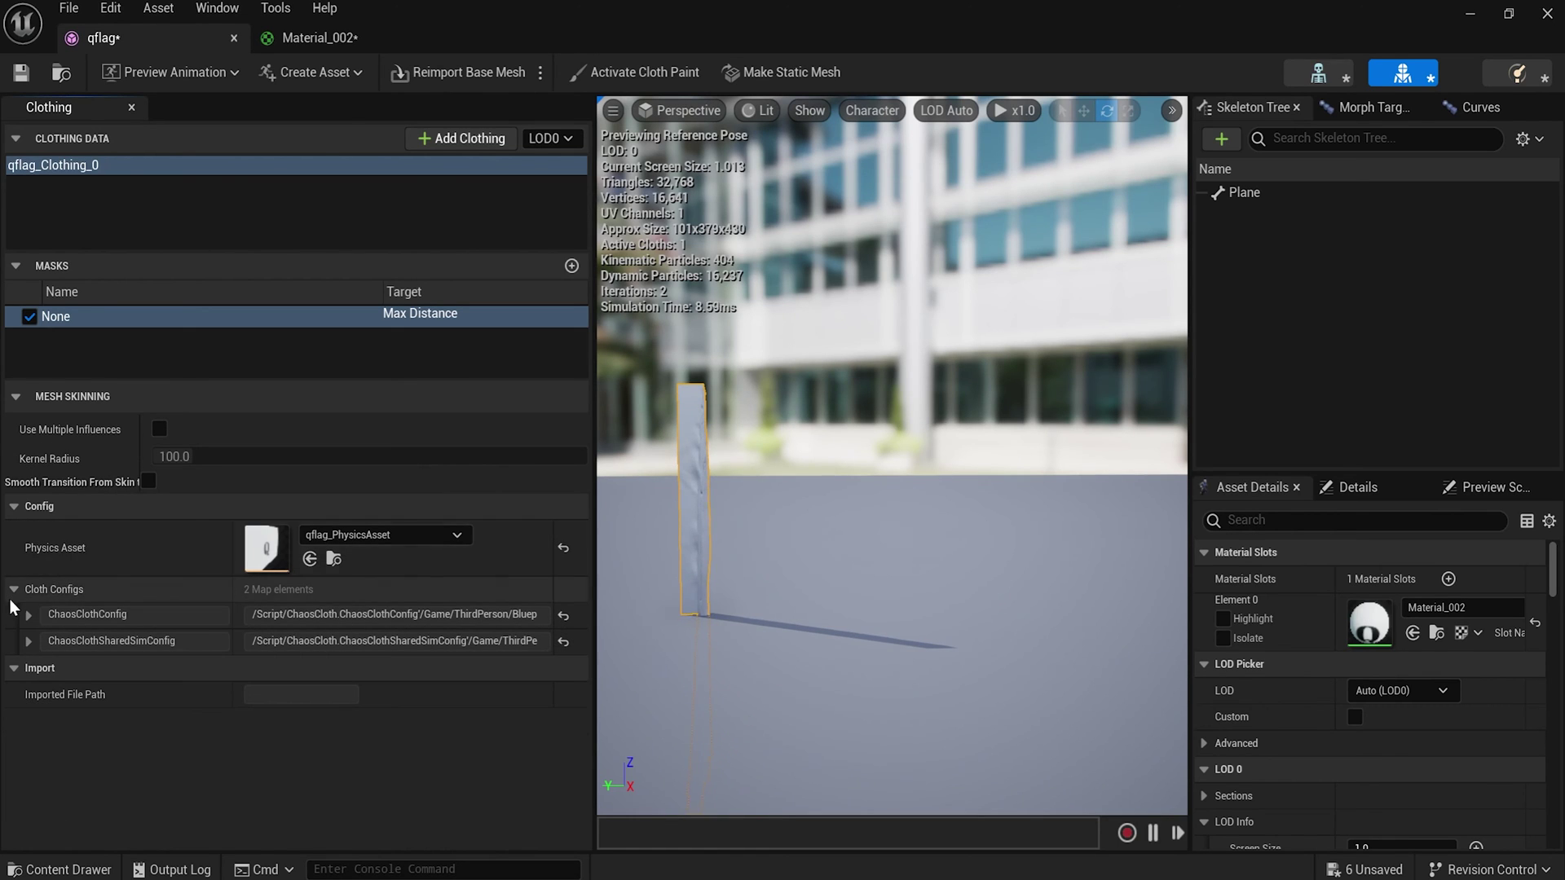
left_click(30, 642)
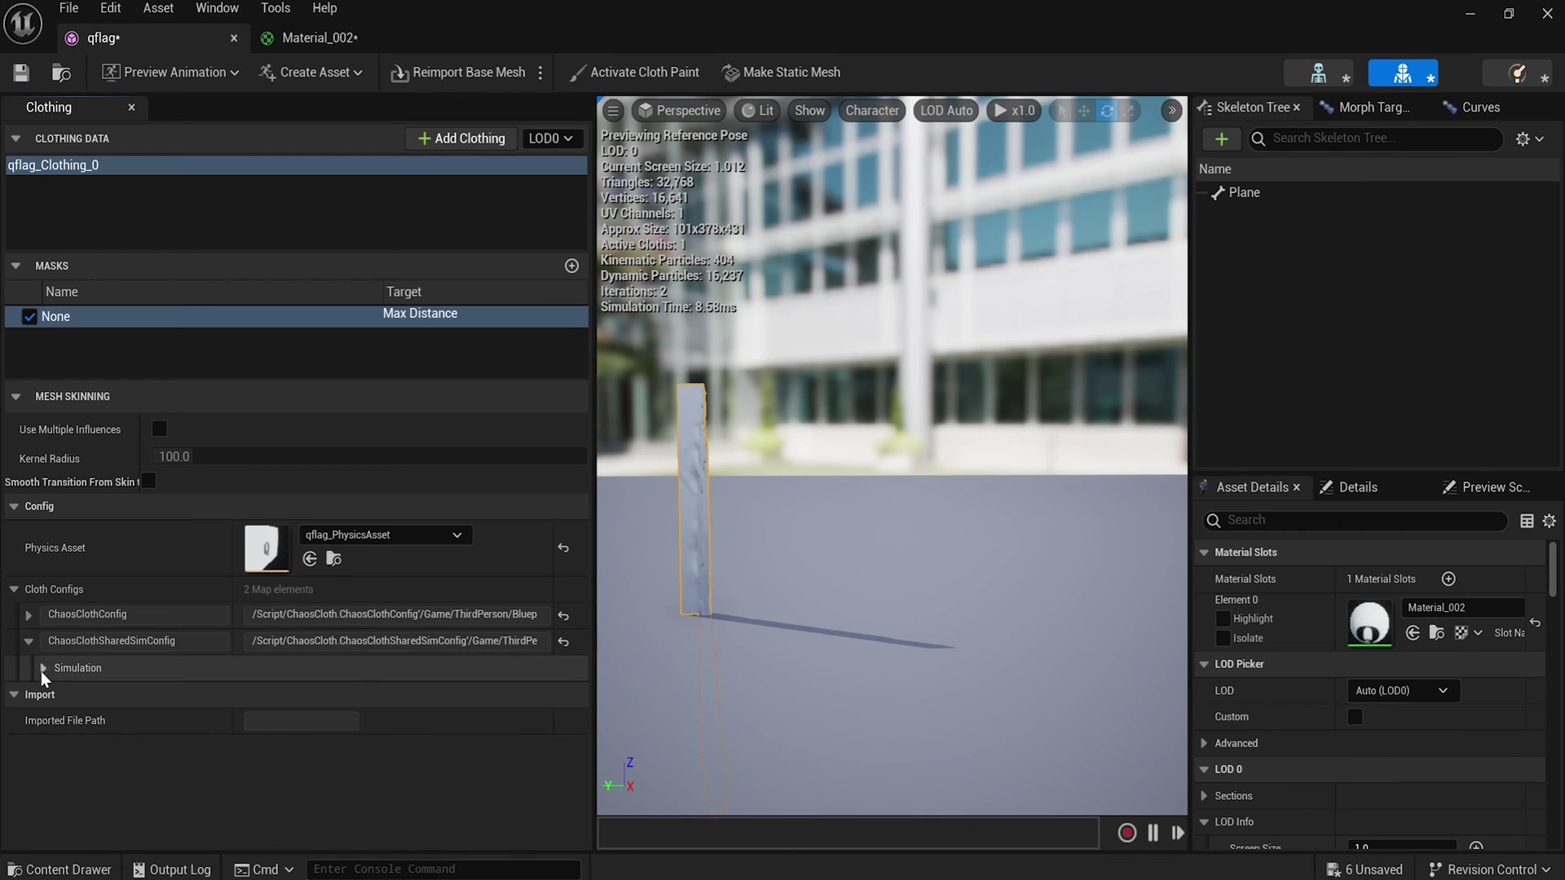
left_click(43, 668)
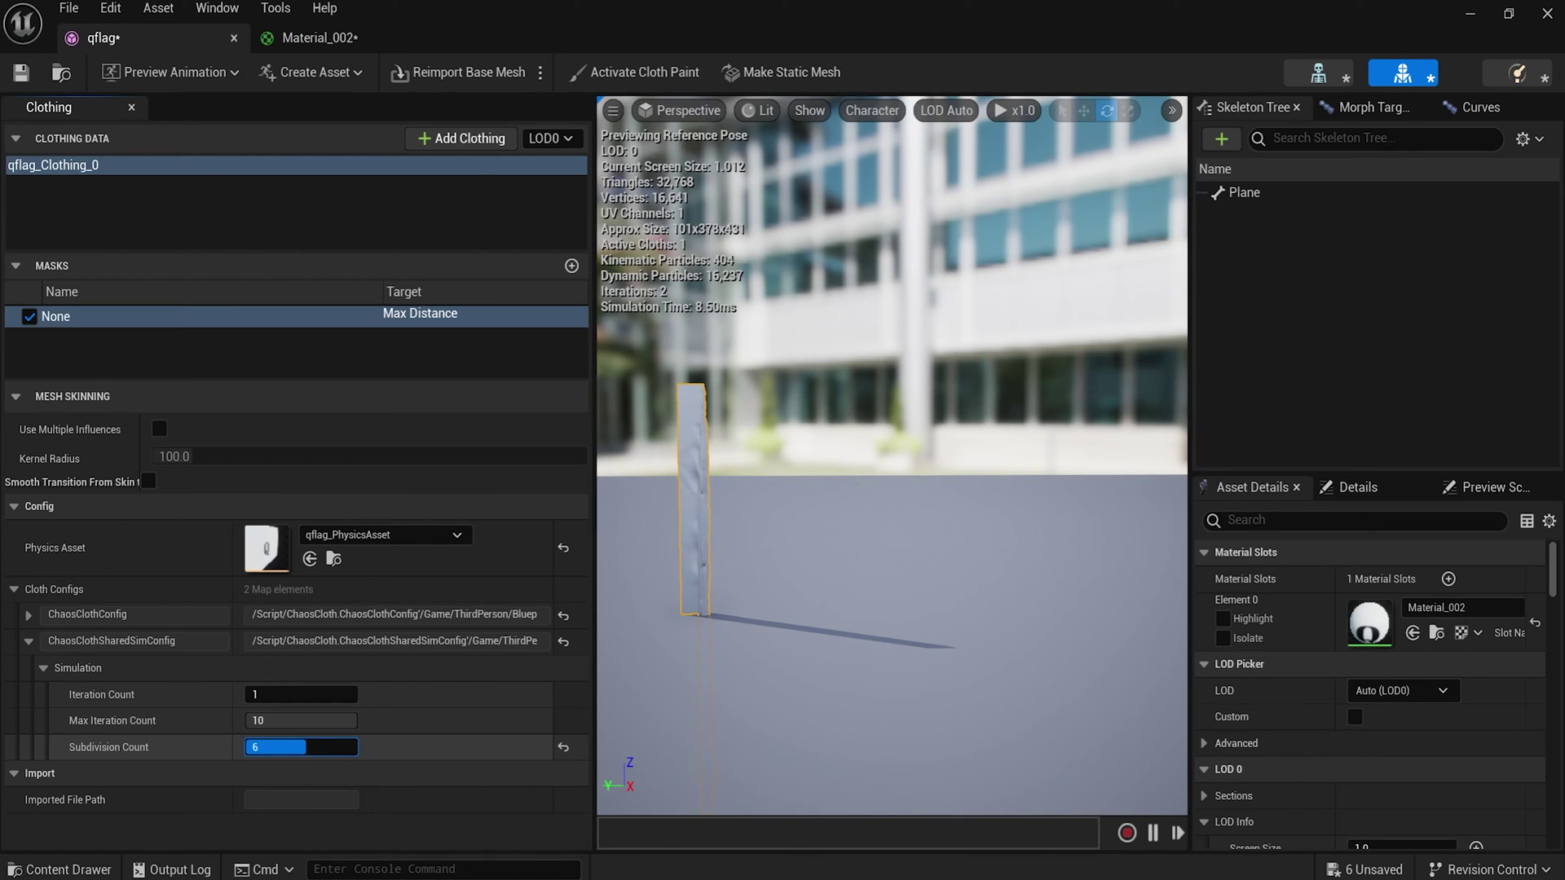
key("Return")
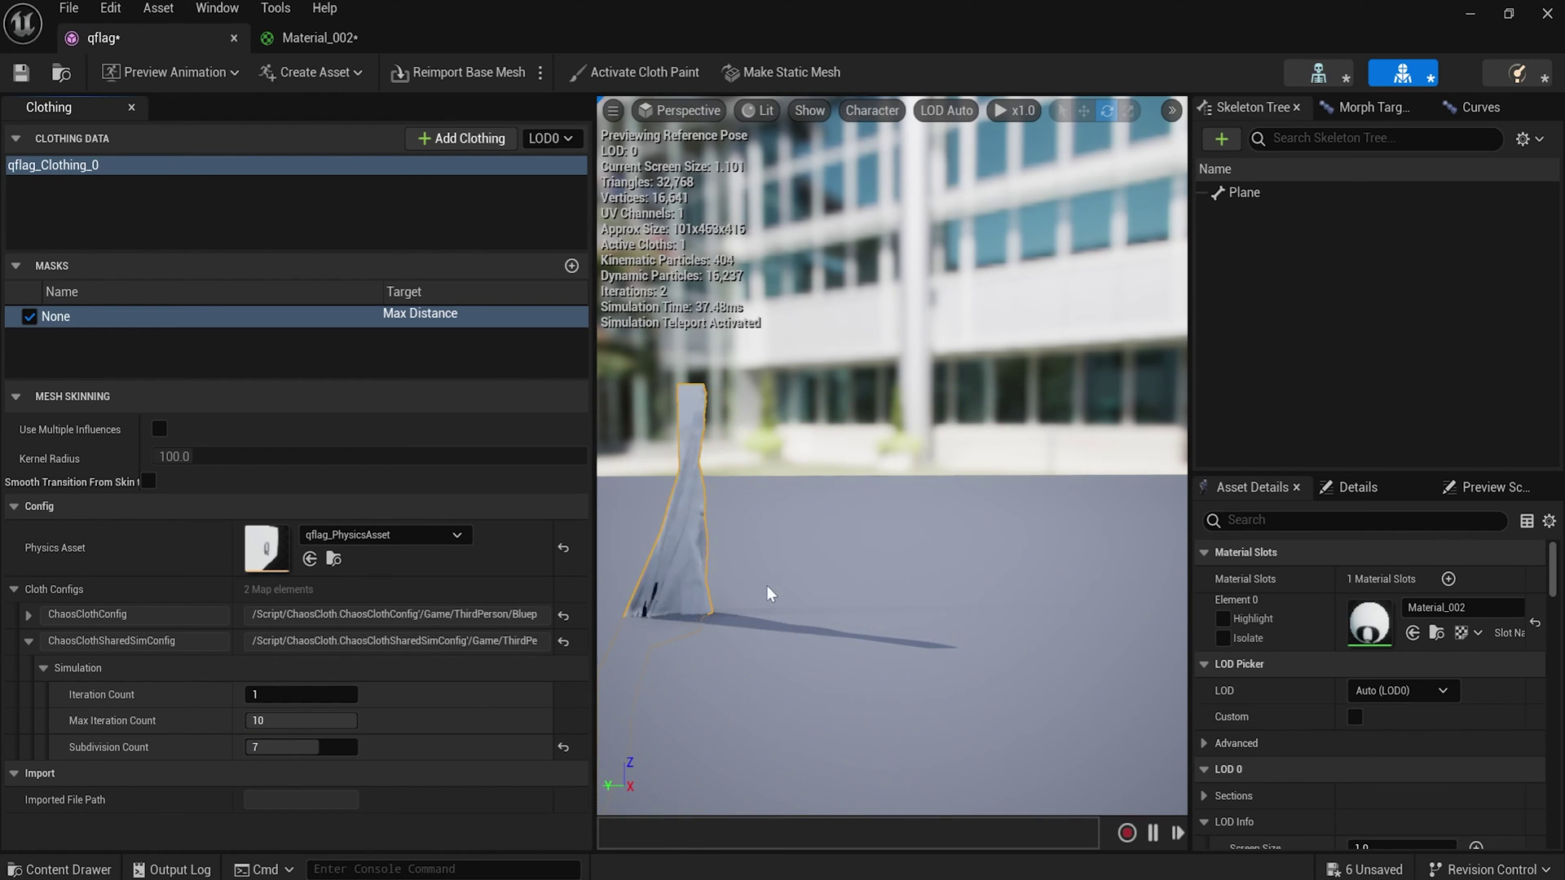
left_click(334, 748)
type("5")
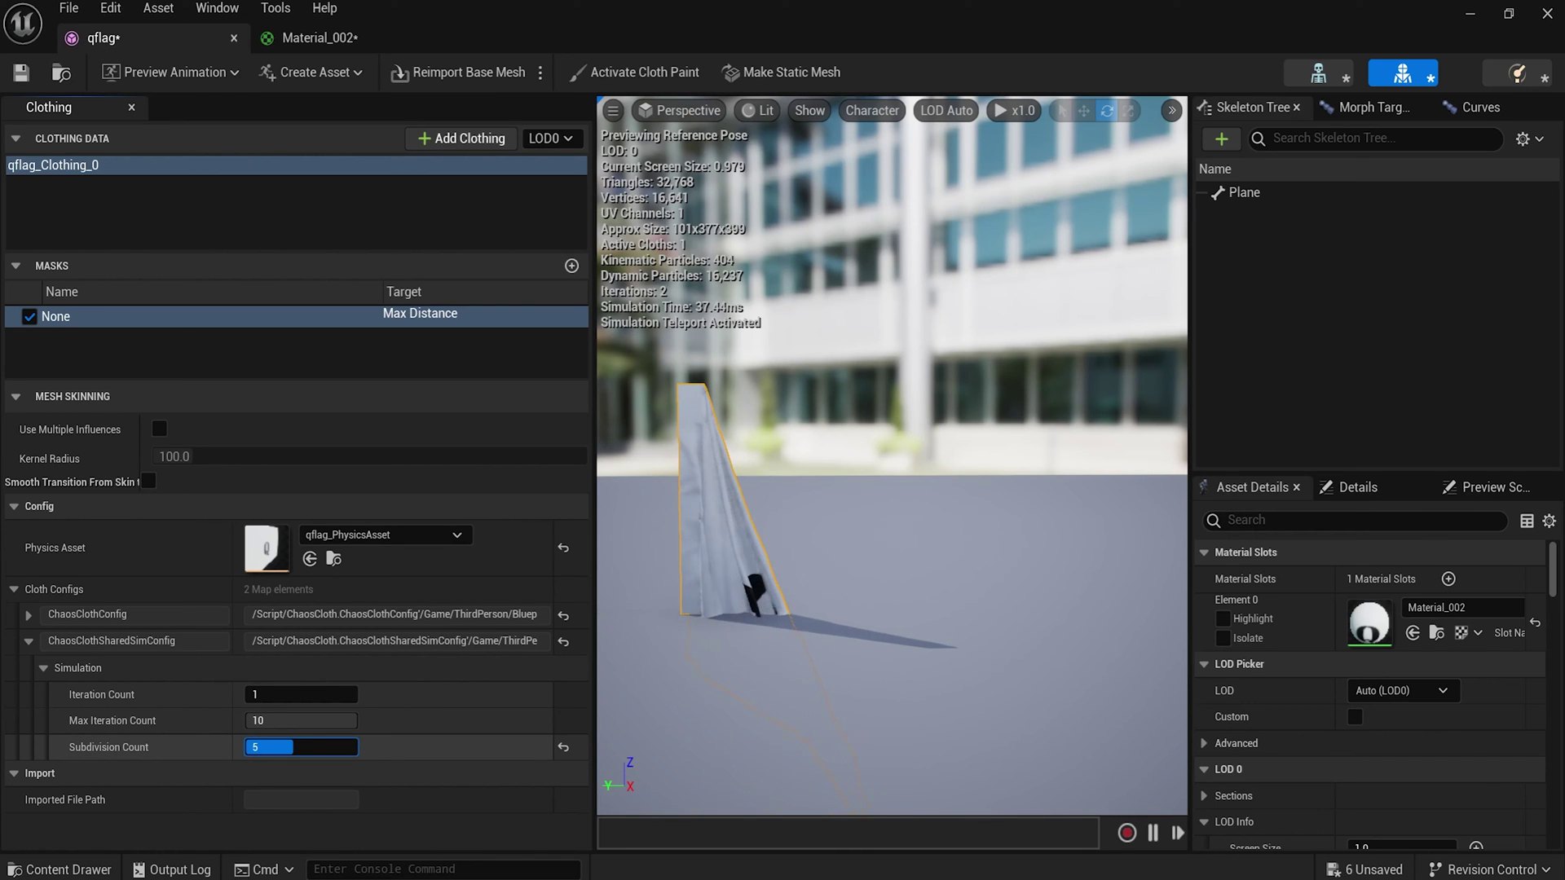
key("Return")
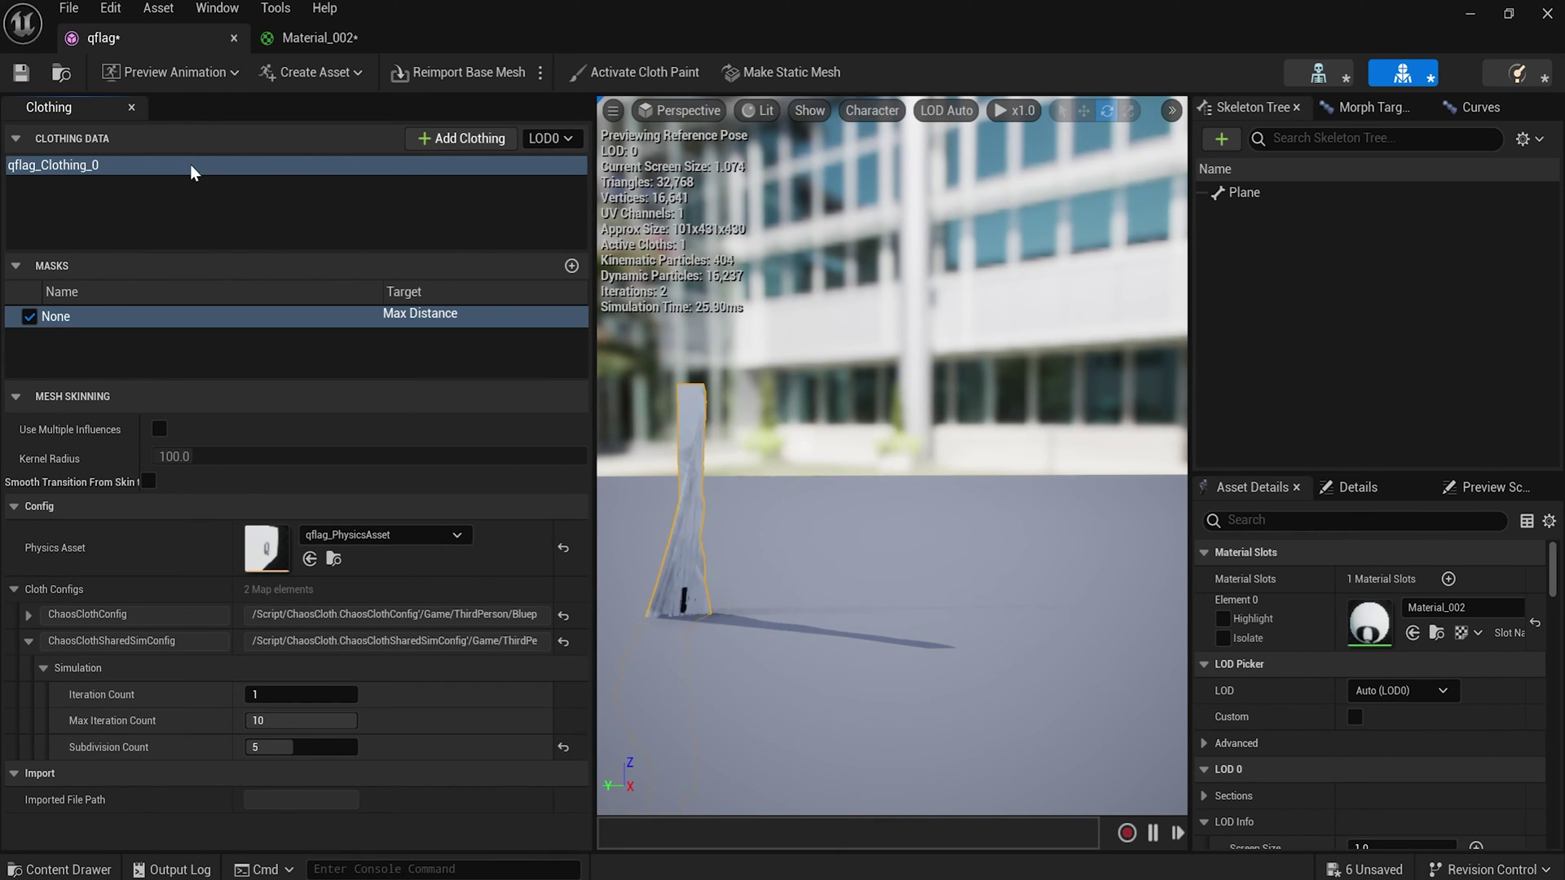
Save the qflag skeletal mesh and Material_002, and close their editors to return to ThirdPersonMap.
left_click(18, 75)
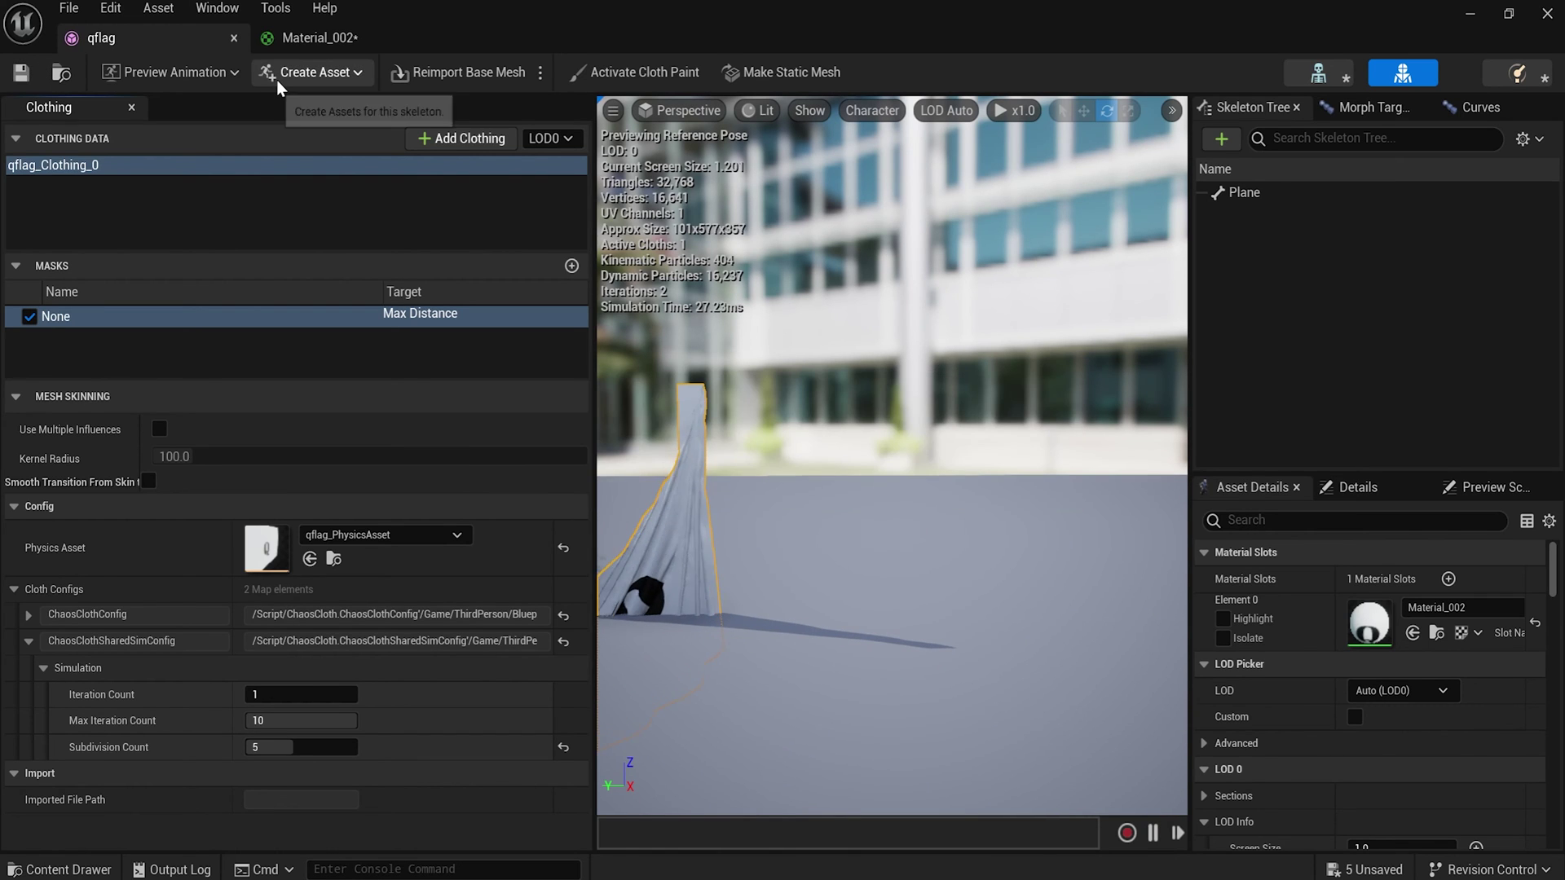
left_click(325, 38)
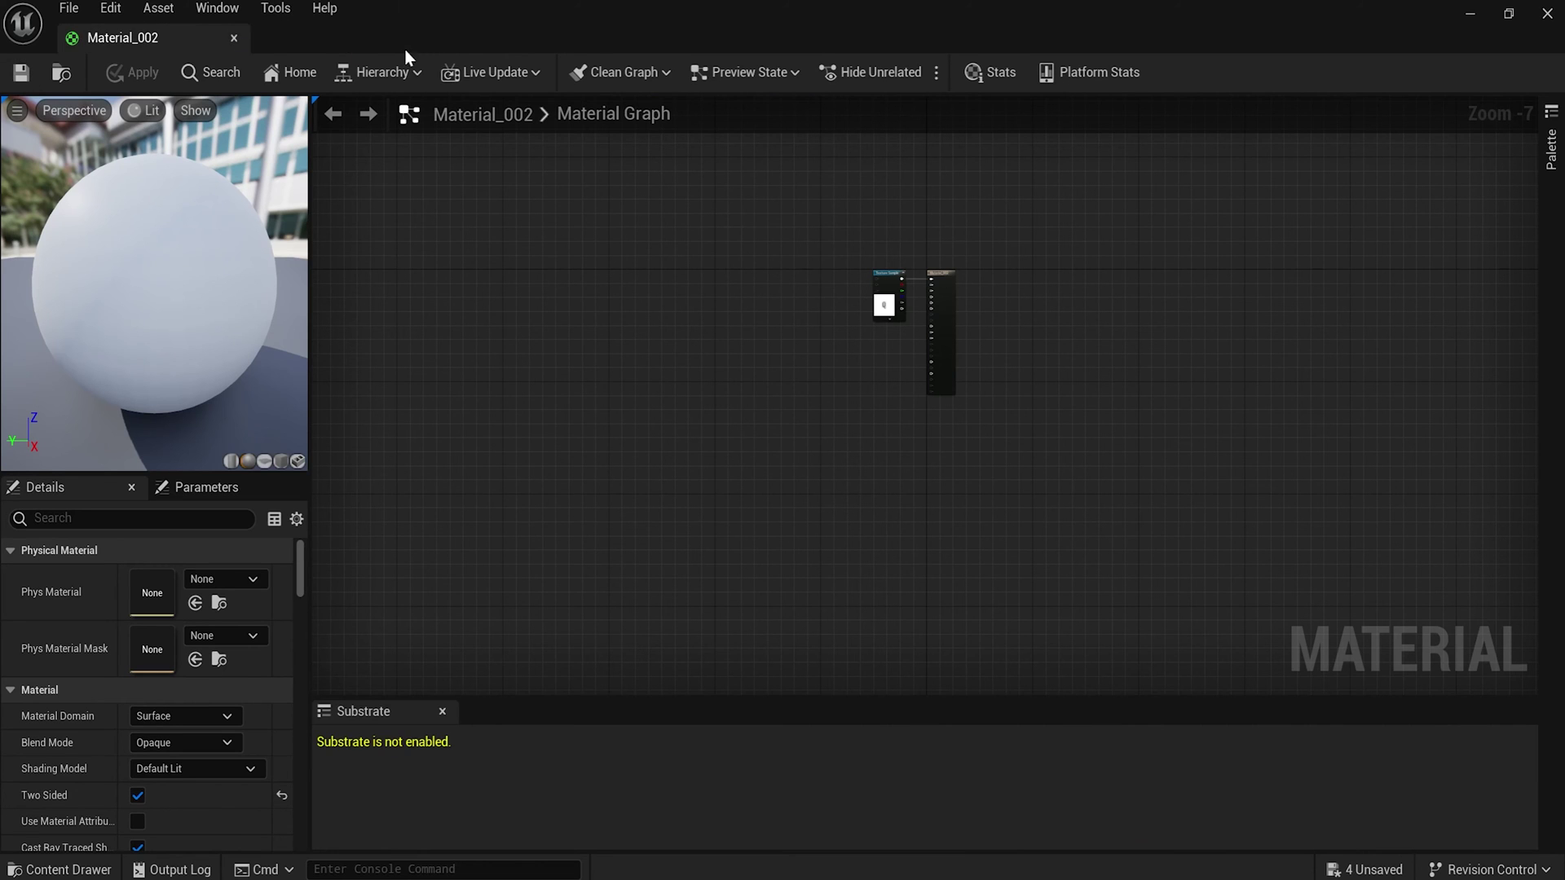
left_click(233, 37)
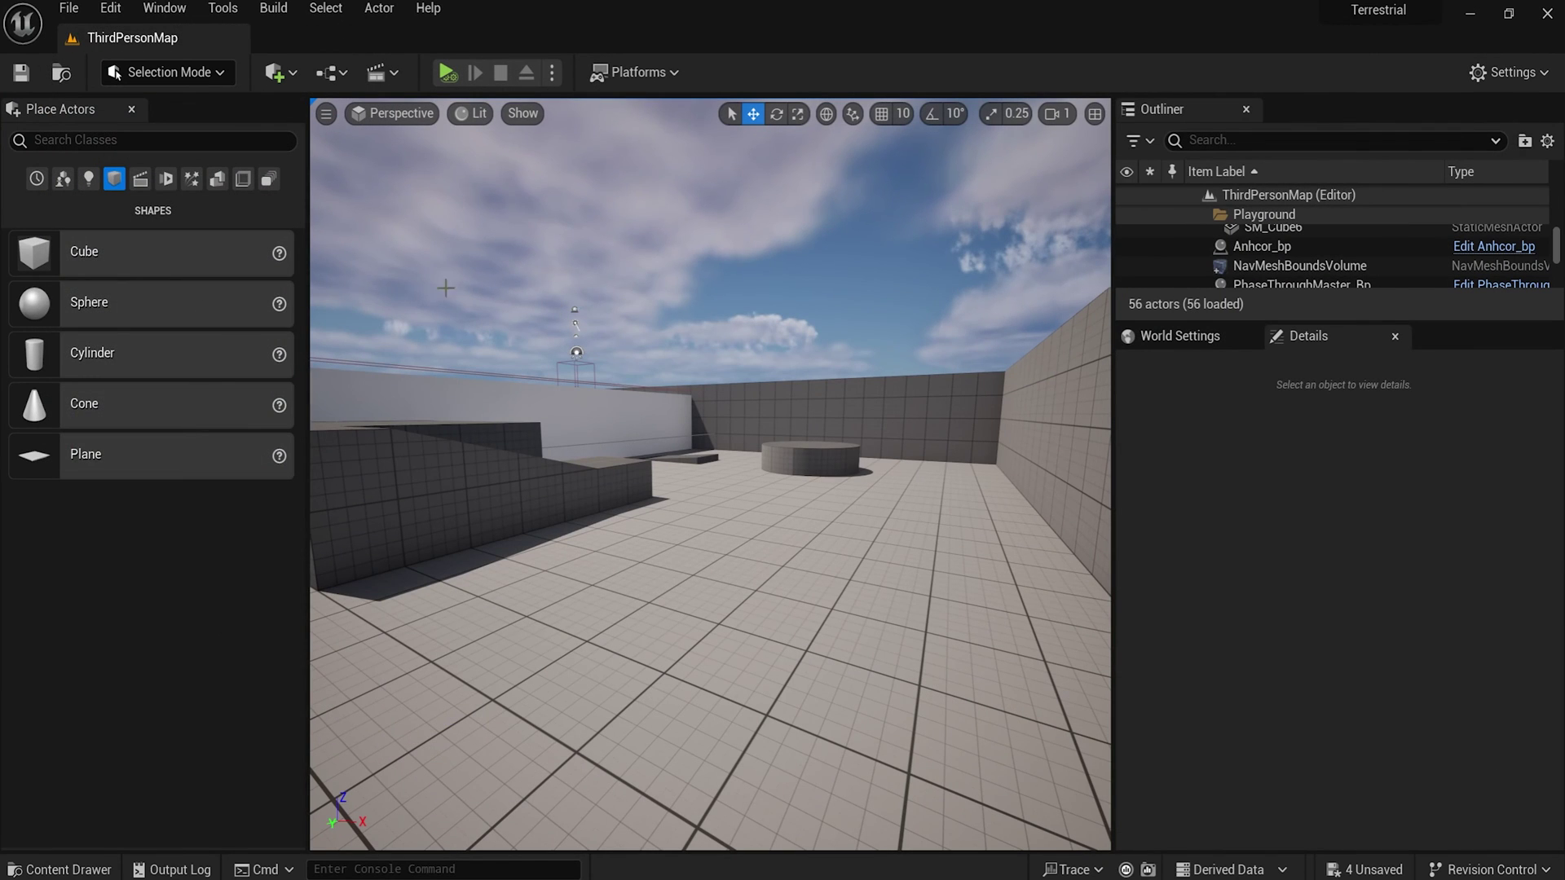
Place a cylinder on the level floor and scale it into a thin flagpole of about 0.26 × 0.26 × 15.83.
left_click_drag(34, 353, 797, 358)
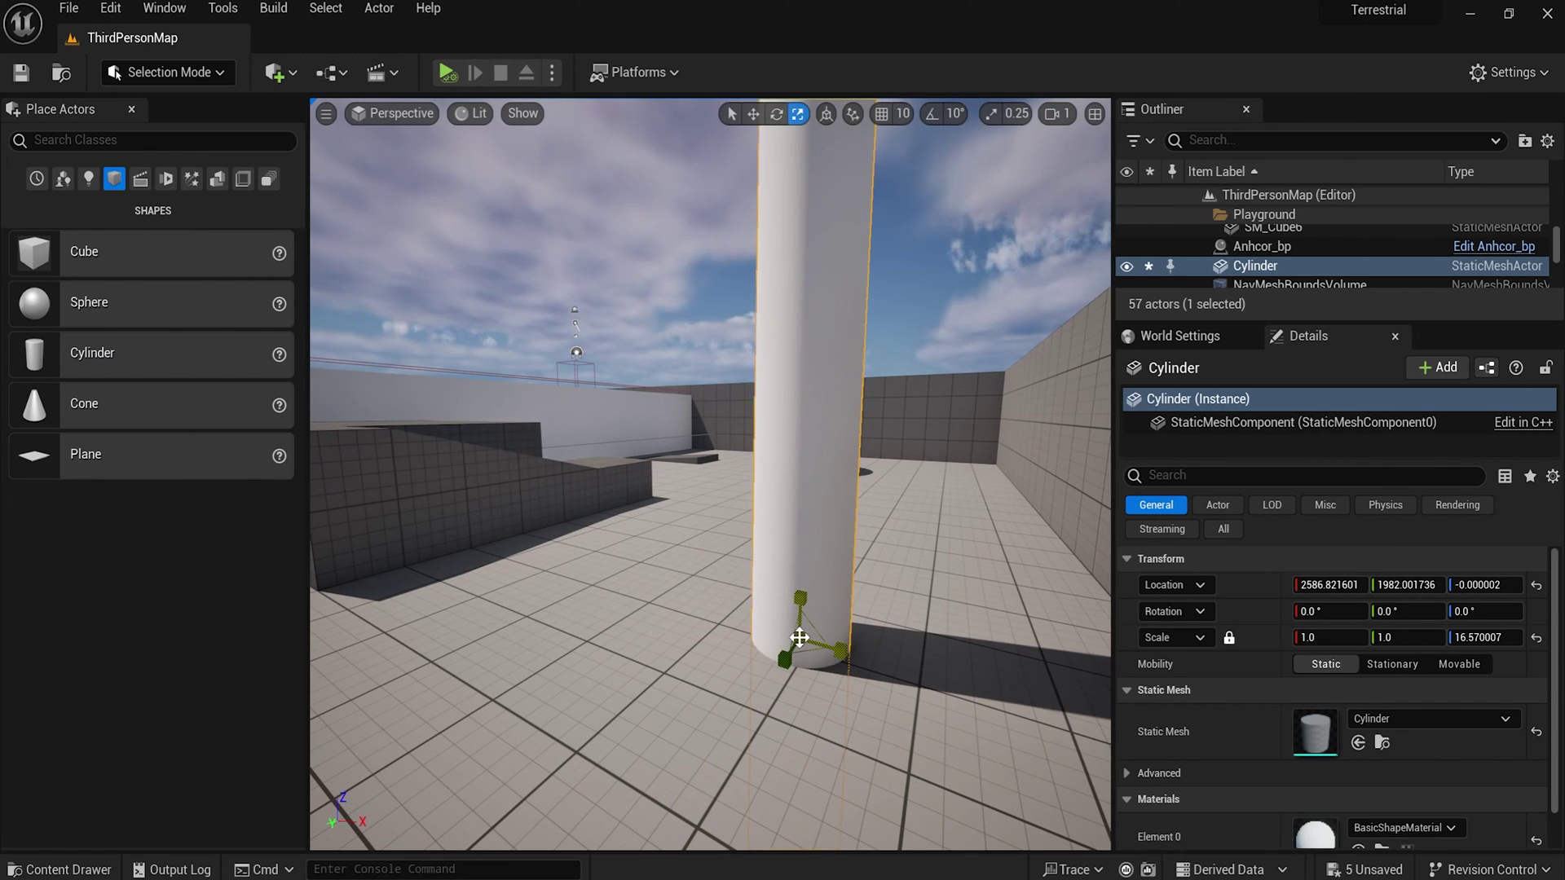
mouse_move(799, 651)
left_mouse_down()
mouse_move(810, 638)
mouse_move(734, 725)
mouse_move(818, 630)
mouse_move(806, 645)
left_mouse_up()
scroll(772, 573, "up", 2)
right_click_drag(772, 574, 867, 603)
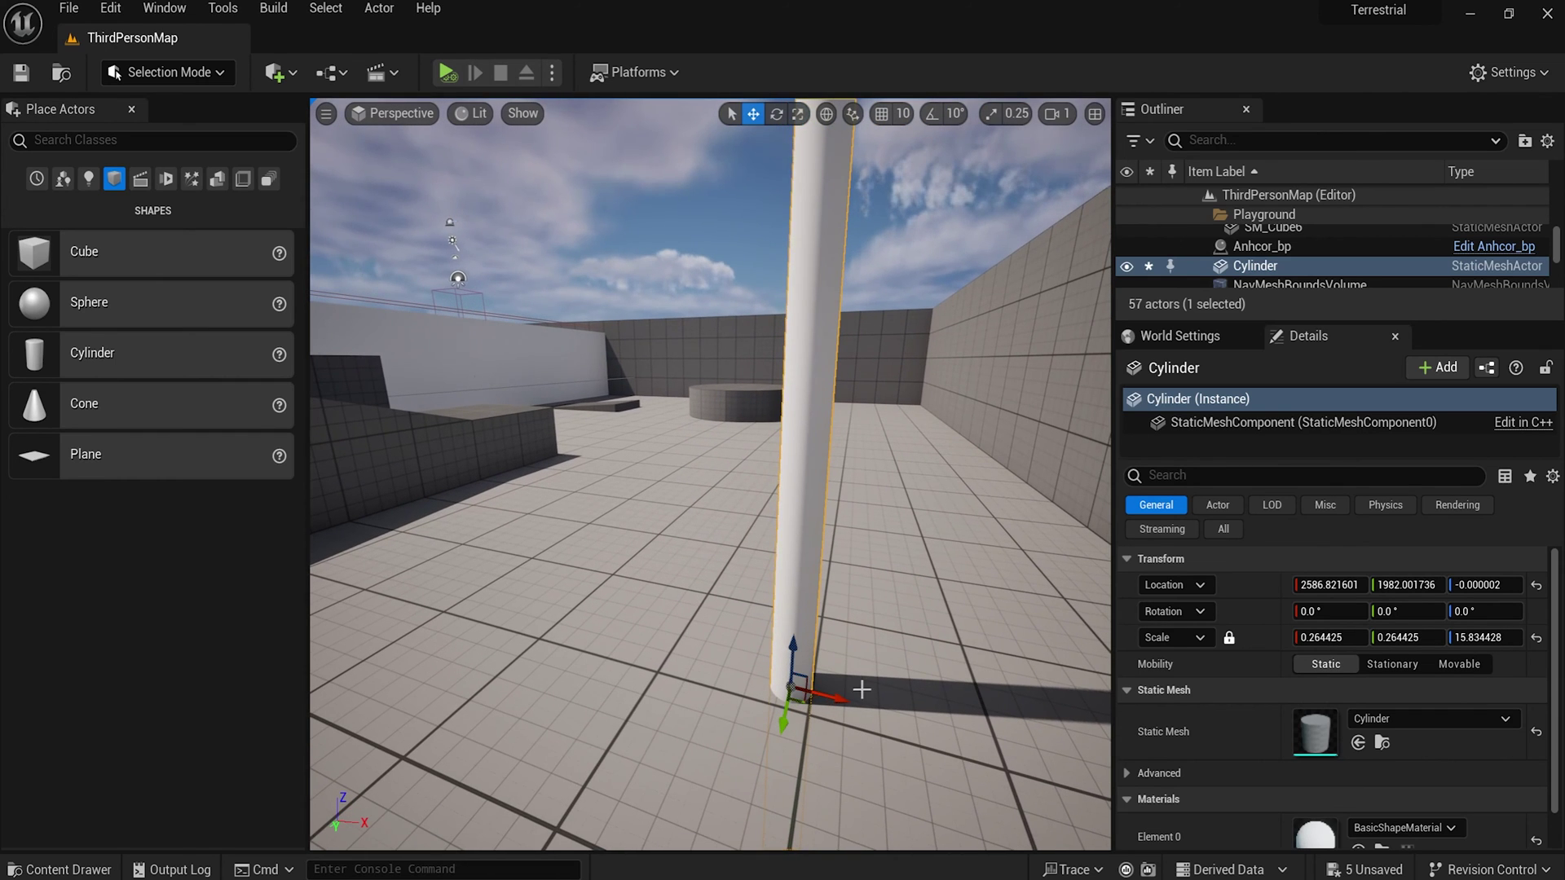
Move the flagpole along the X axis across the floor and bring its upper end into view.
left_click_drag(840, 695, 465, 494)
left_click(579, 683)
right_click_drag(579, 683, 726, 522)
key("e")
scroll(692, 531, "down", 1)
key("s")
scroll(693, 541, "down", 2)
key("q")
key("a")
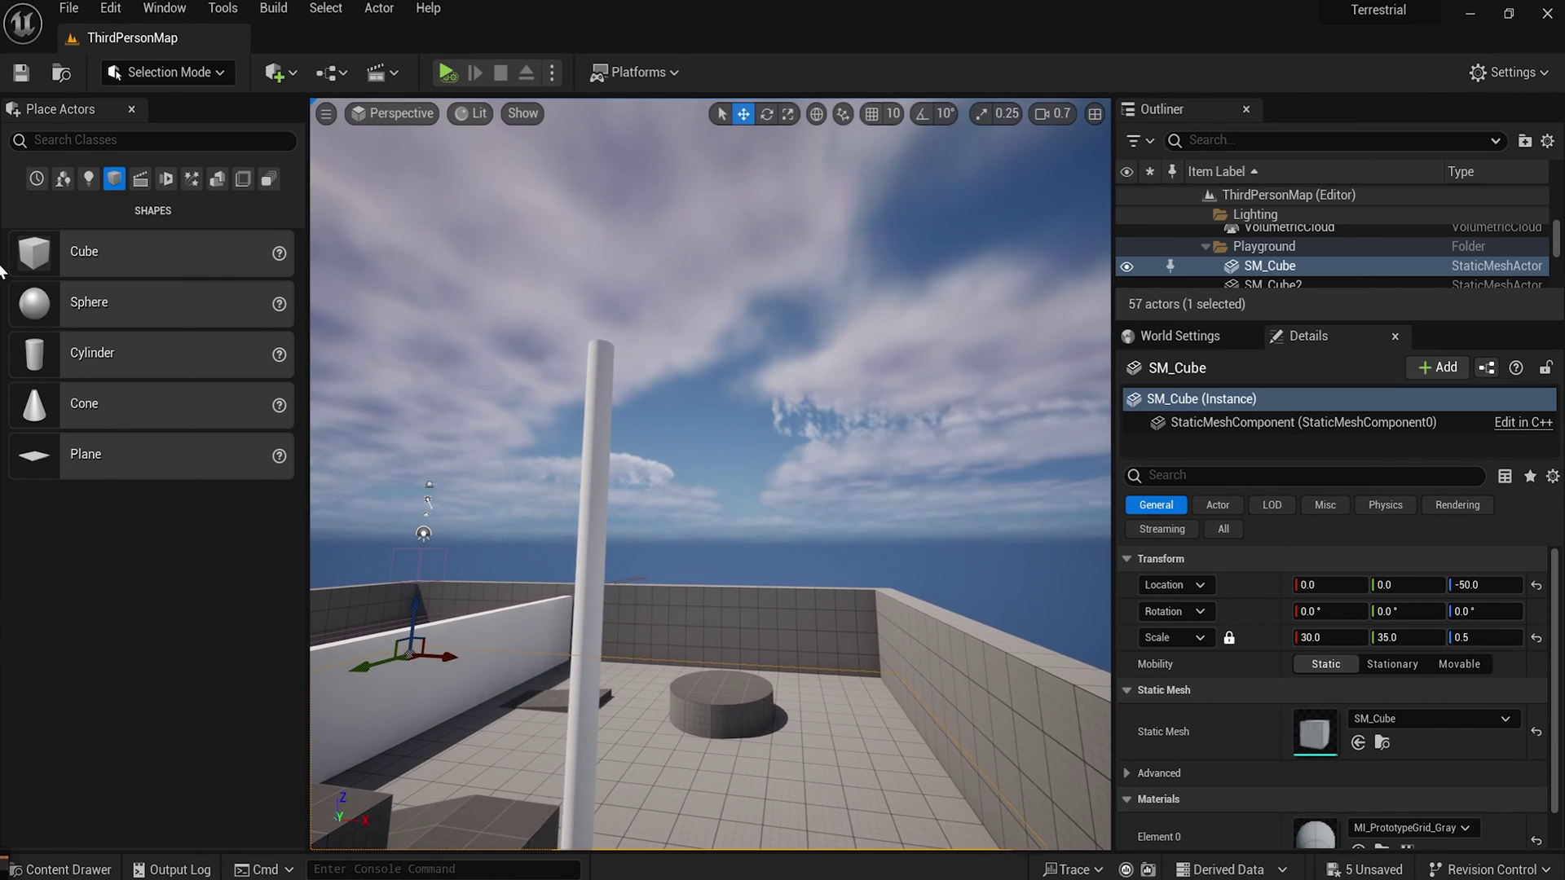
Place a sphere centred on top of the flagpole and scale it uniformly to about 0.84.
left_click_drag(64, 308, 614, 359)
key("w")
right_click_drag(657, 377, 535, 428)
key("e")
key("d")
right_click_drag(611, 371, 623, 337)
left_click_drag(669, 371, 677, 373)
left_click_drag(709, 316, 709, 271)
right_click_drag(708, 271, 702, 277)
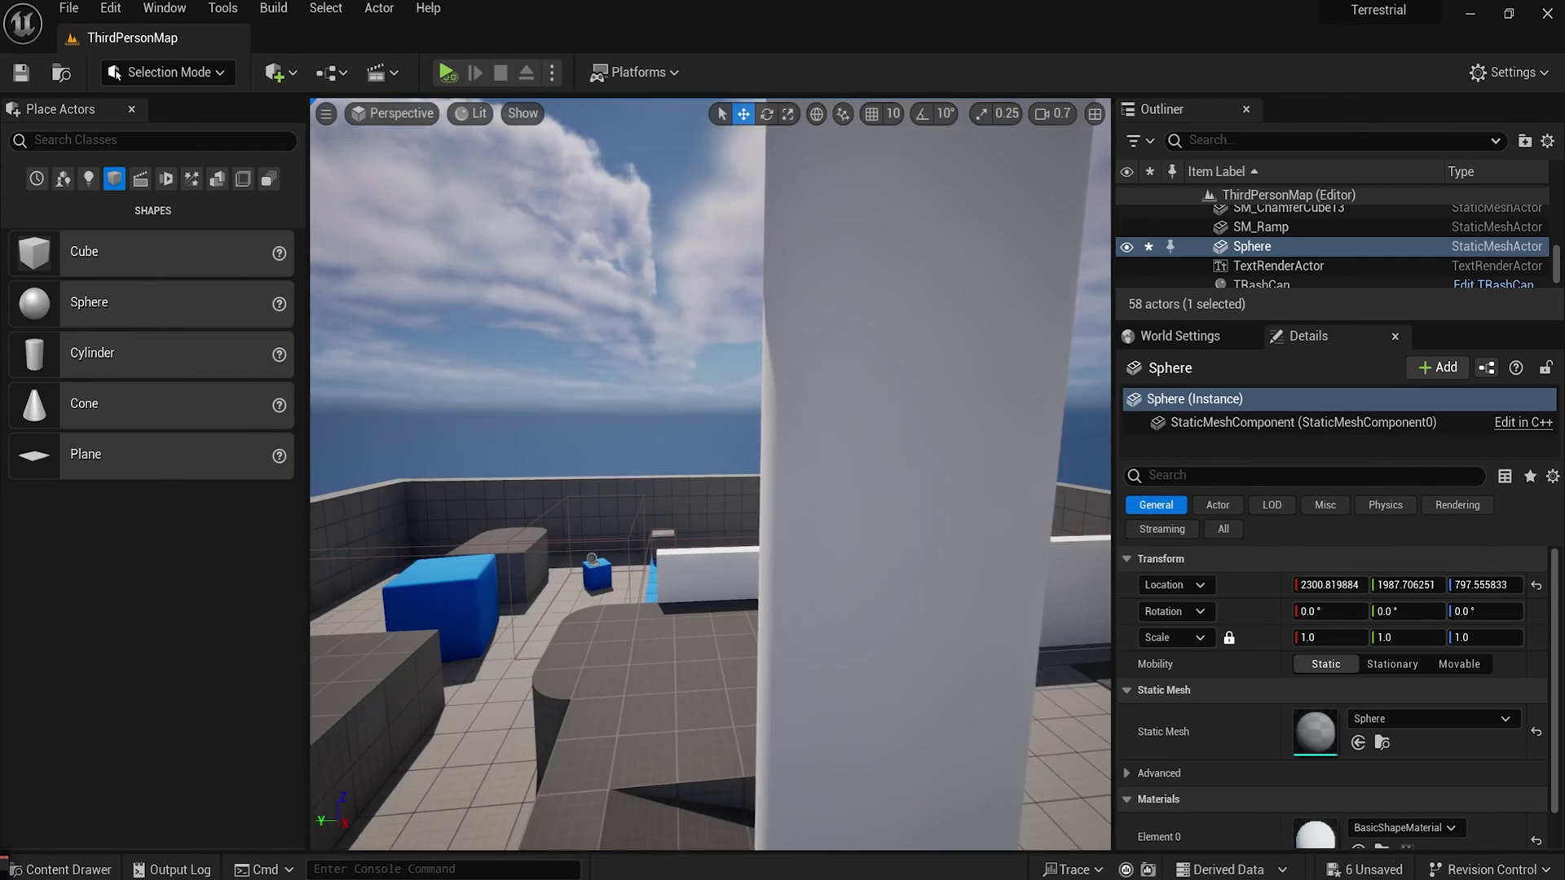
left_click_drag(683, 375, 675, 441)
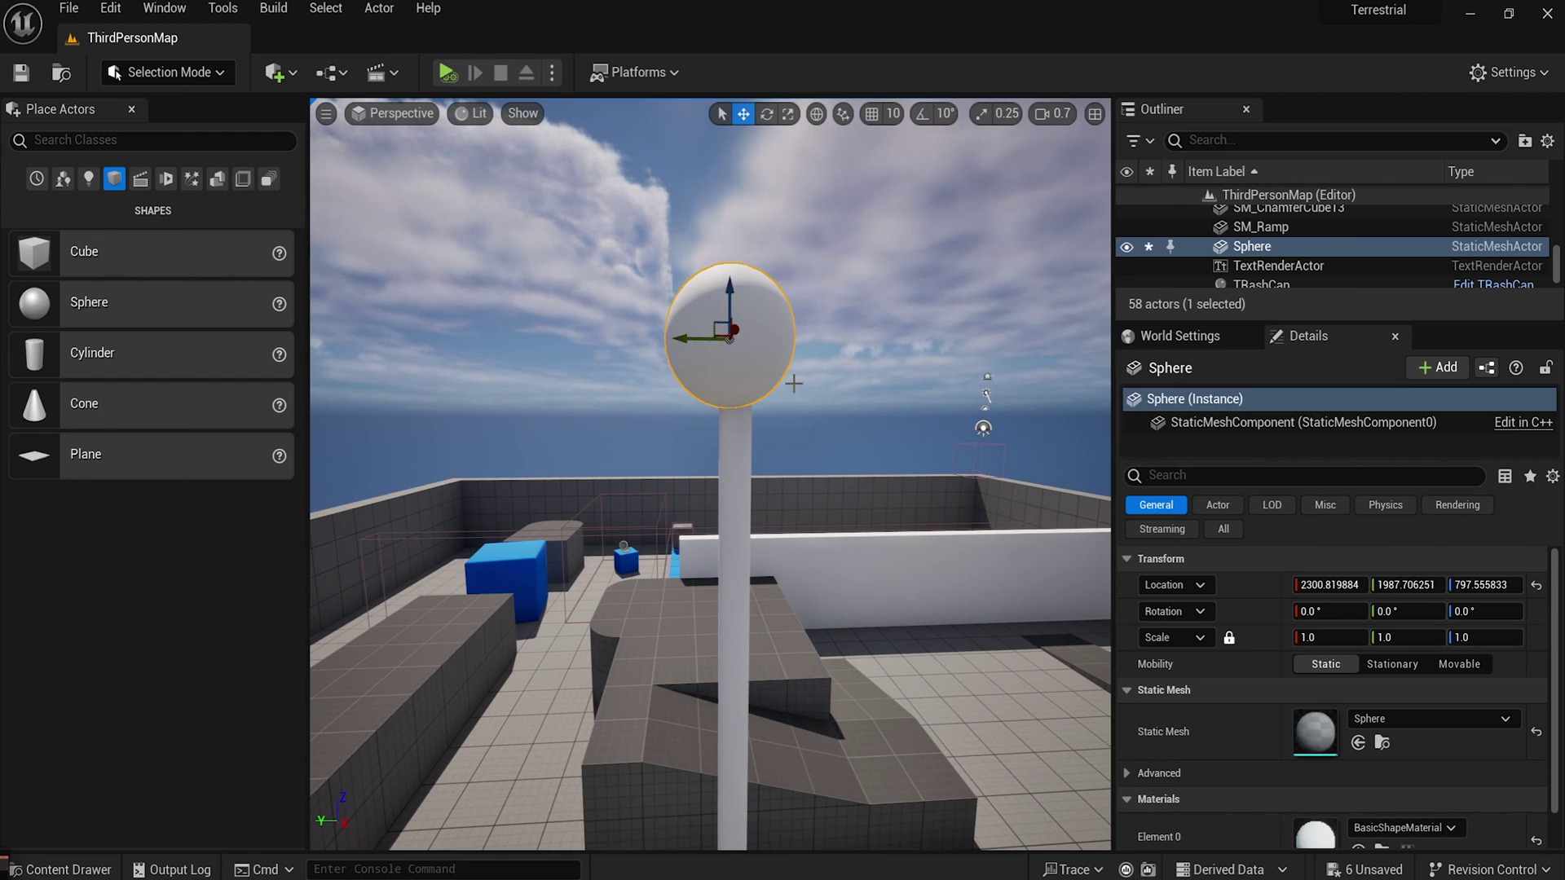
mouse_move(724, 344)
left_mouse_down()
mouse_move(717, 369)
mouse_move(703, 337)
left_mouse_up()
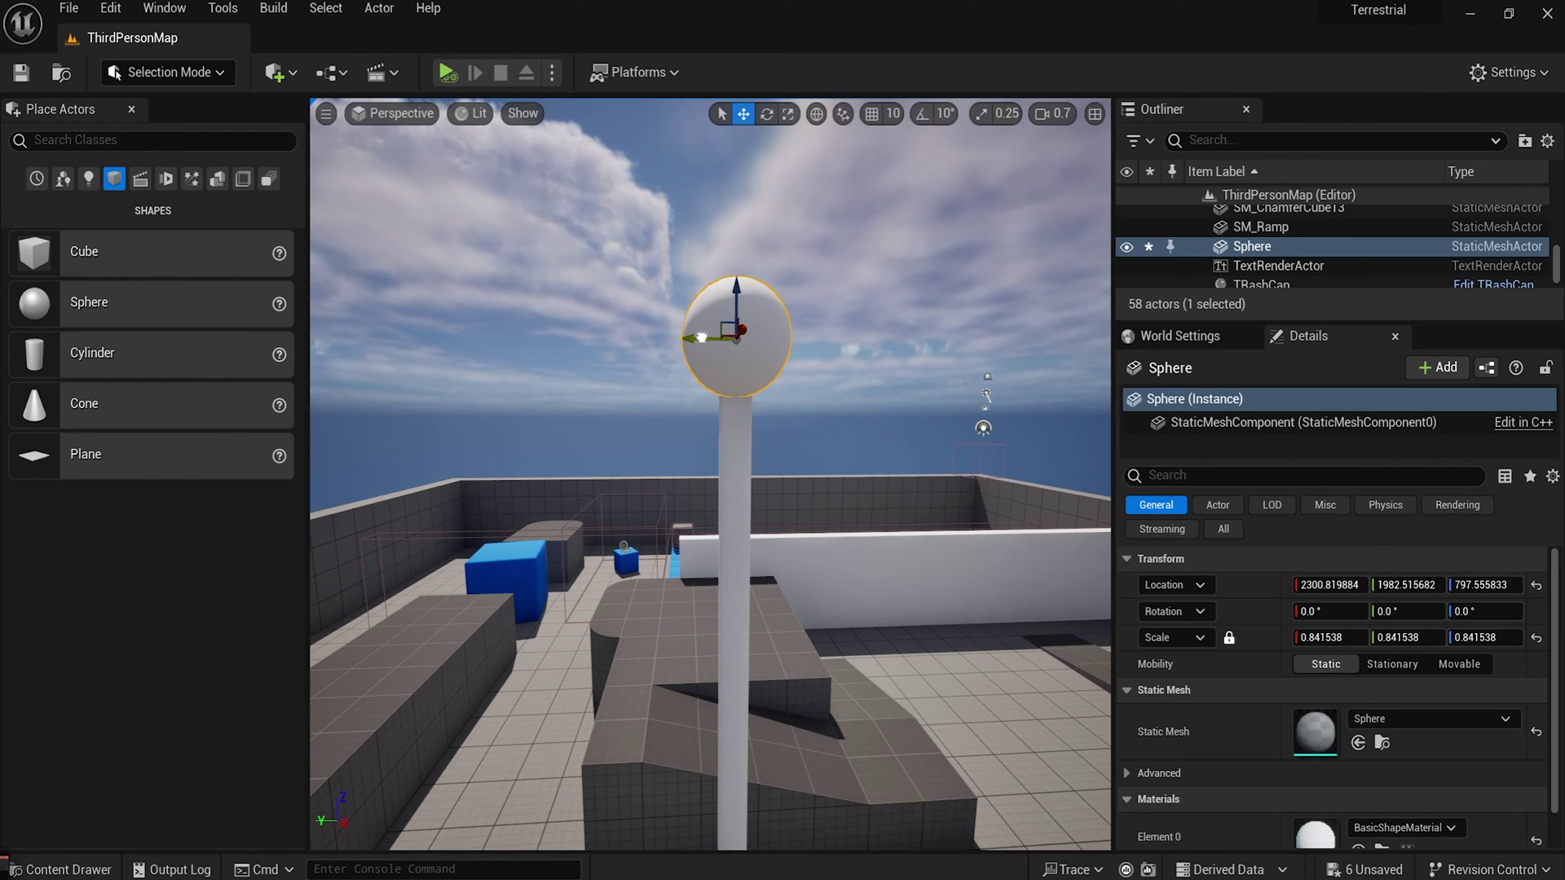
Assign the M_Metal_Gold material to the sphere on top of the flagpole.
scroll(1318, 742, "down", 1)
left_click(1402, 781)
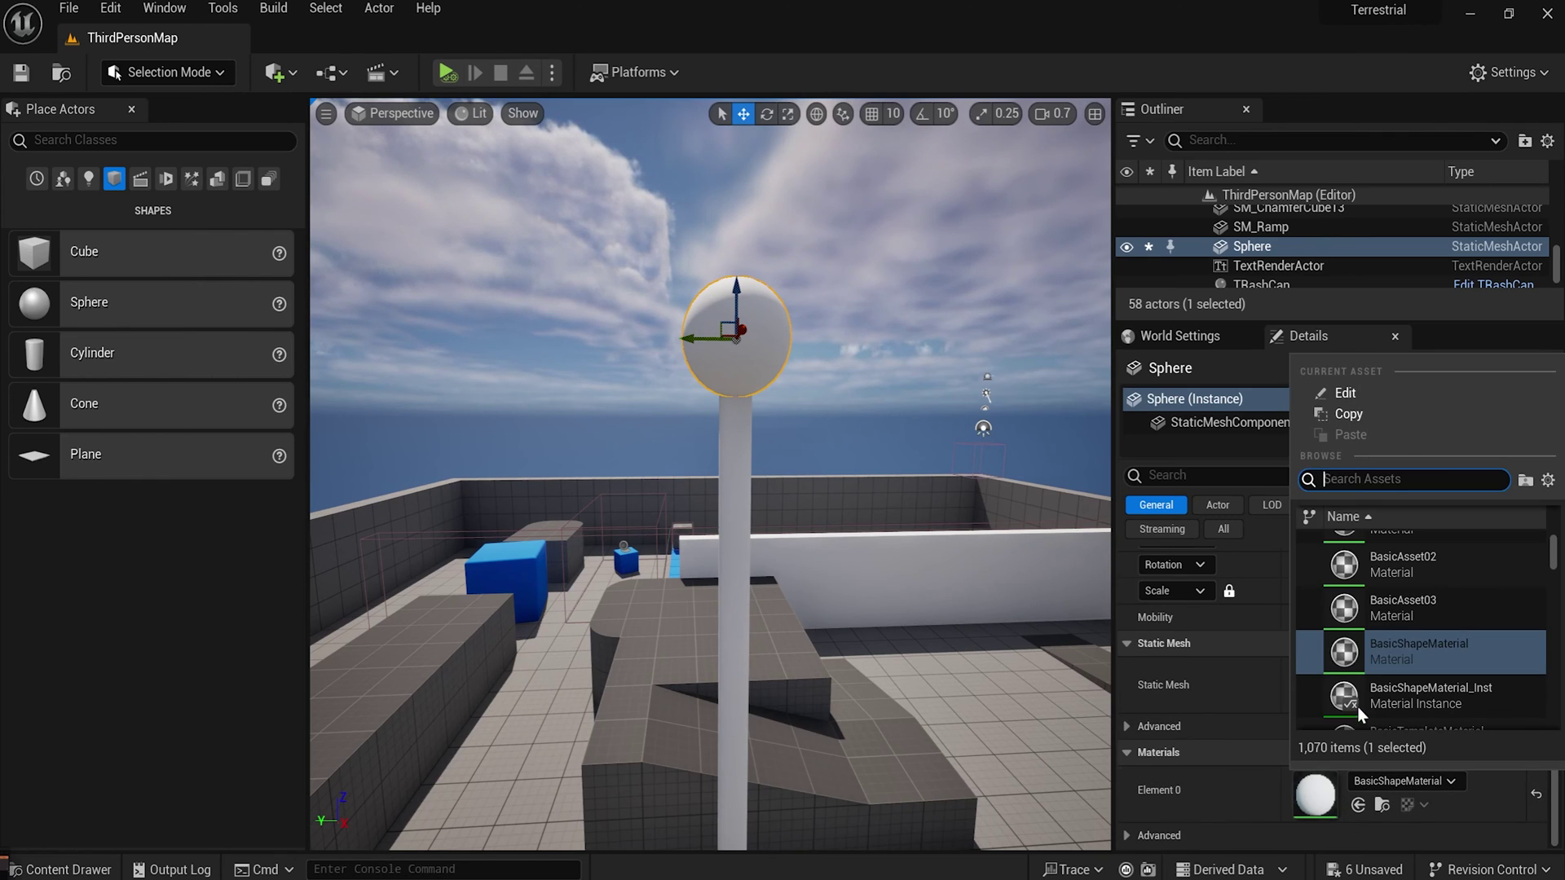
type("gold")
left_click(1345, 551)
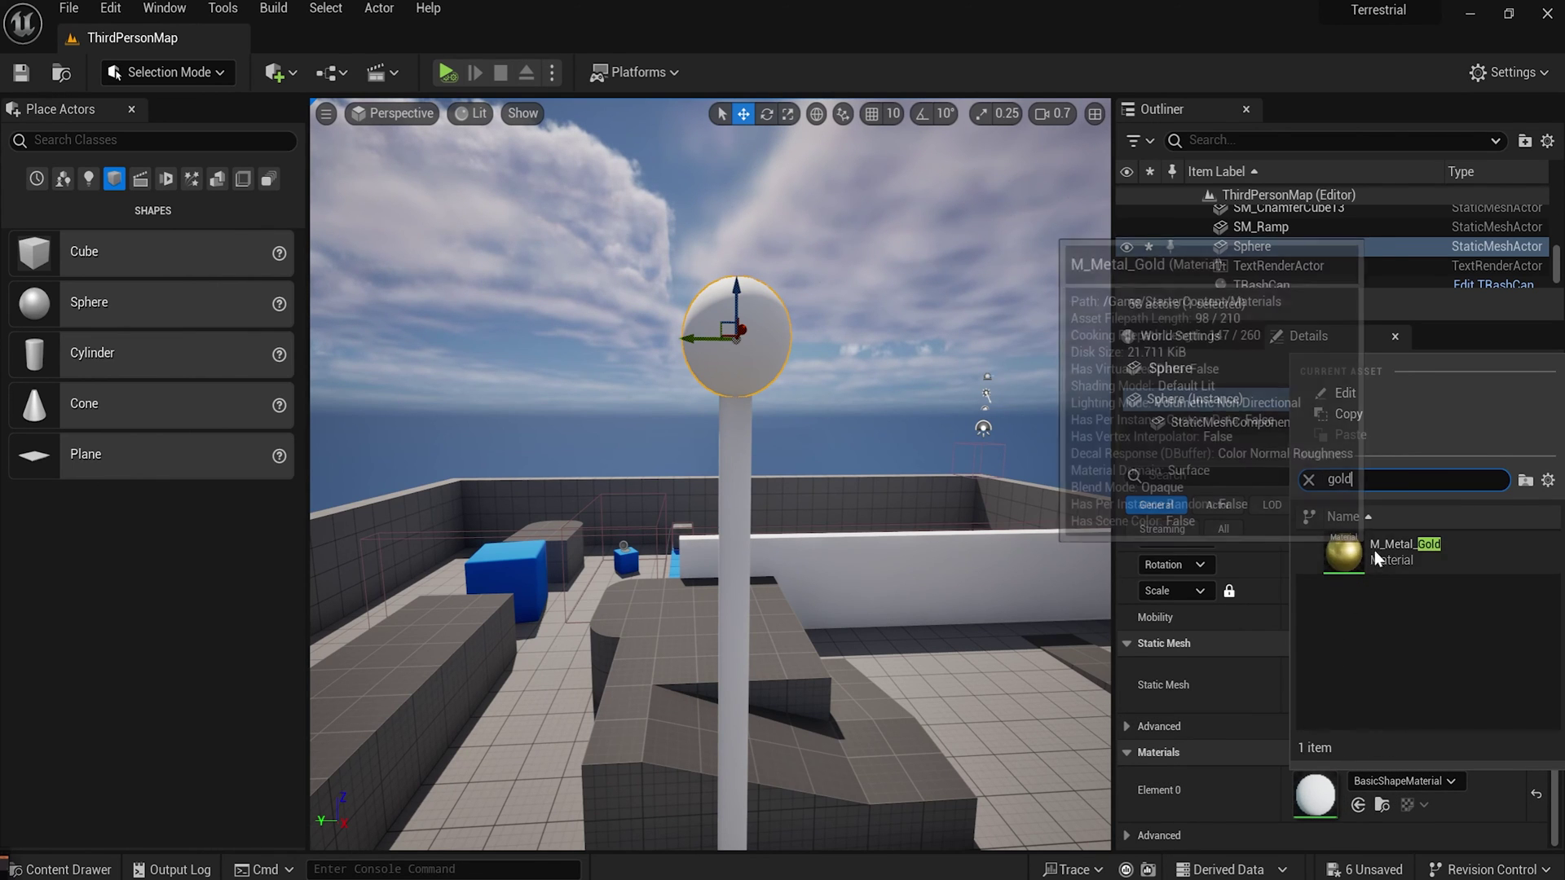
scroll(758, 477, "down", 5)
scroll(758, 477, "up", 6)
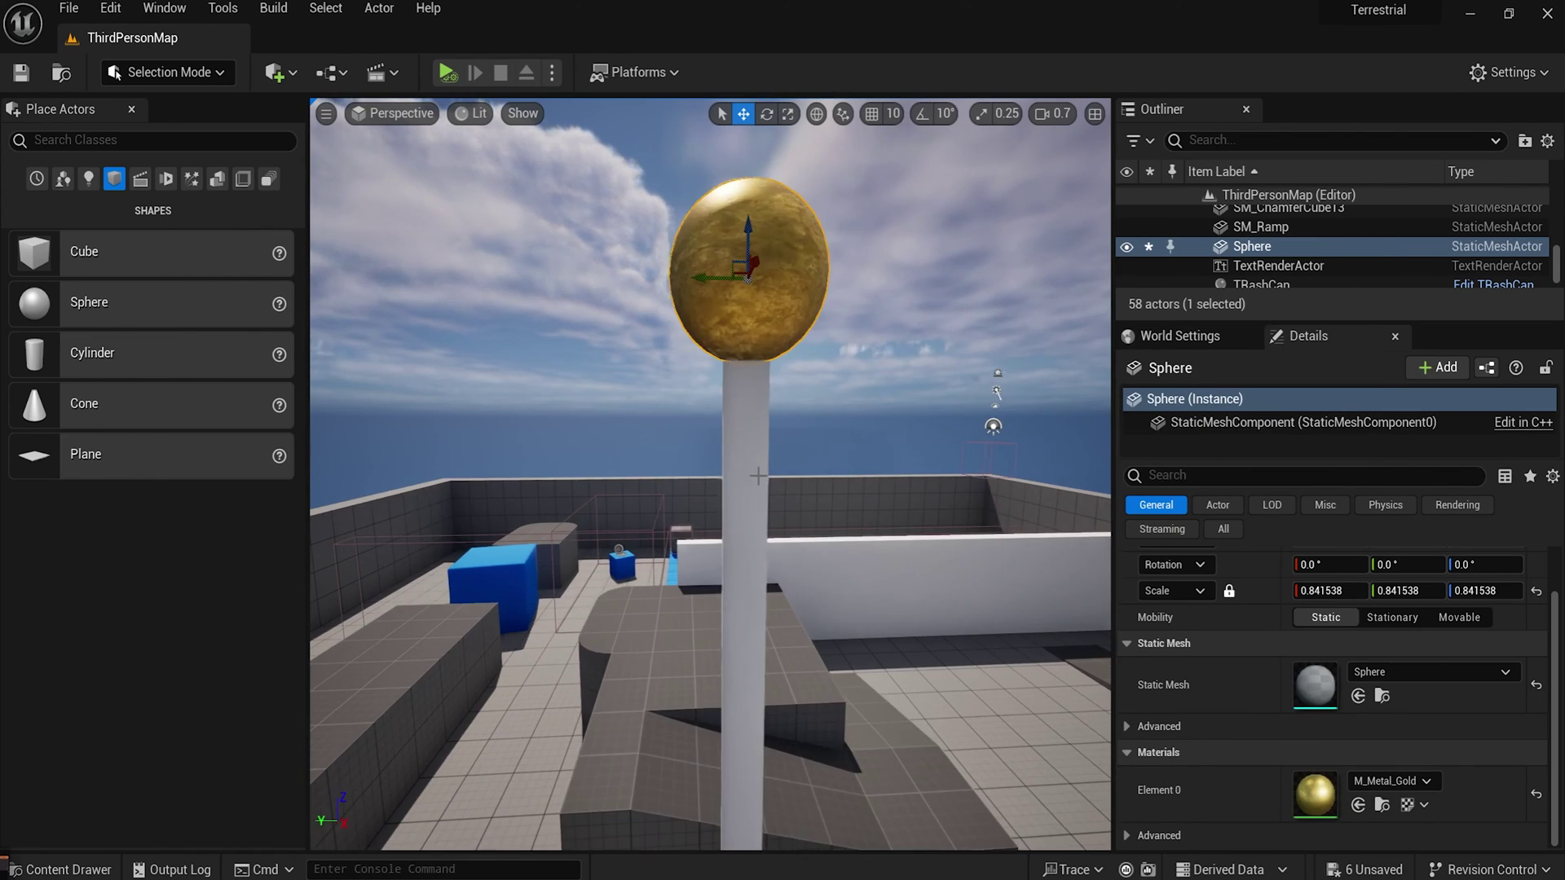
Assign the M_Metal_Chrome material to the flagpole cylinder.
left_click(744, 456)
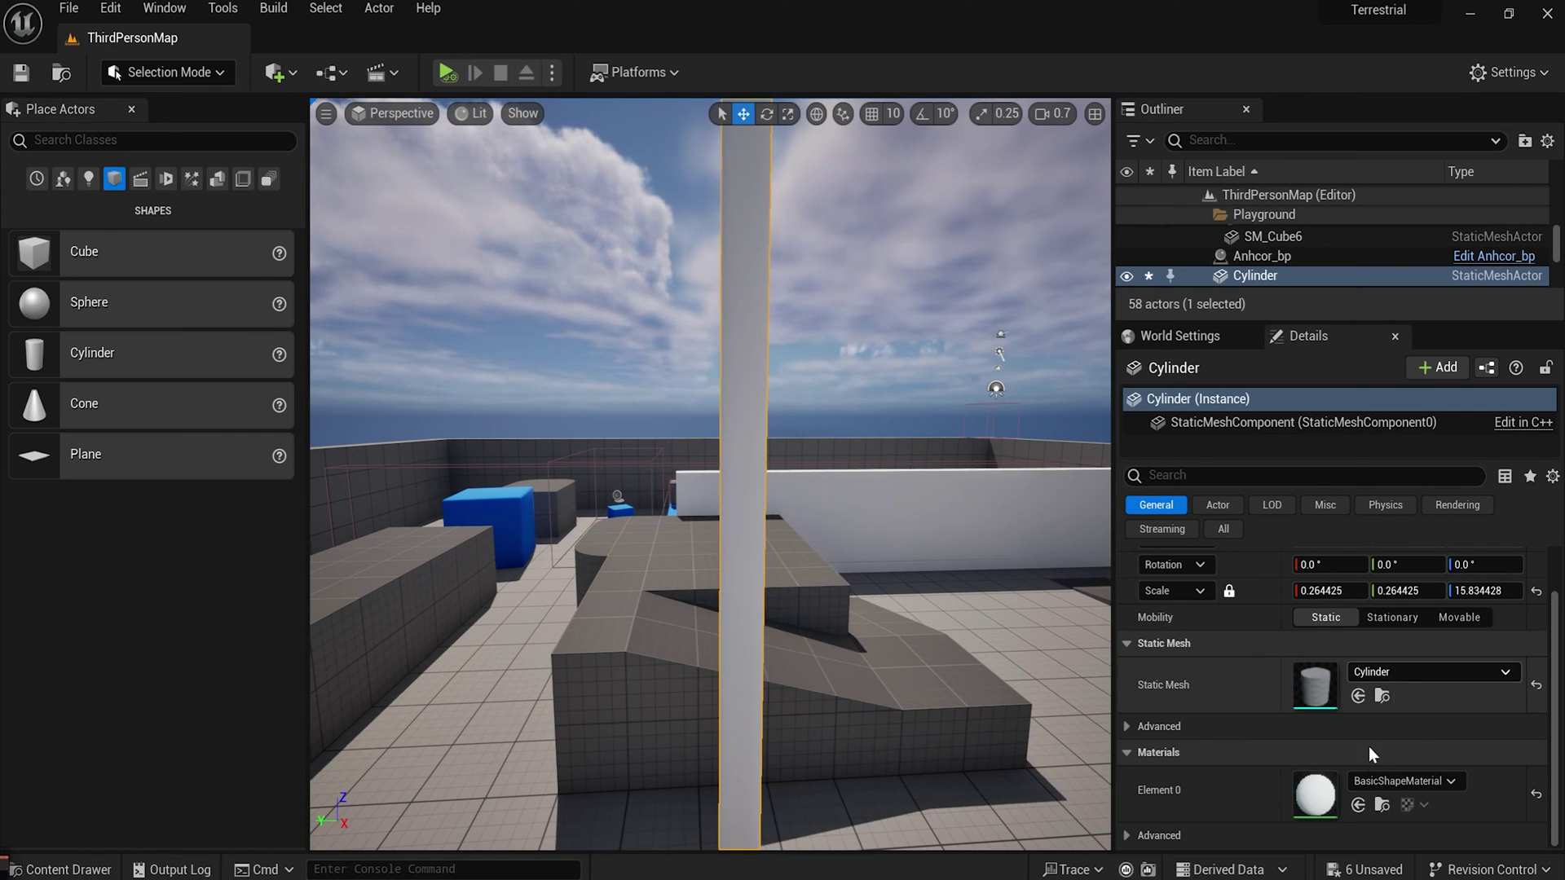
left_click(1366, 786)
type("chrom")
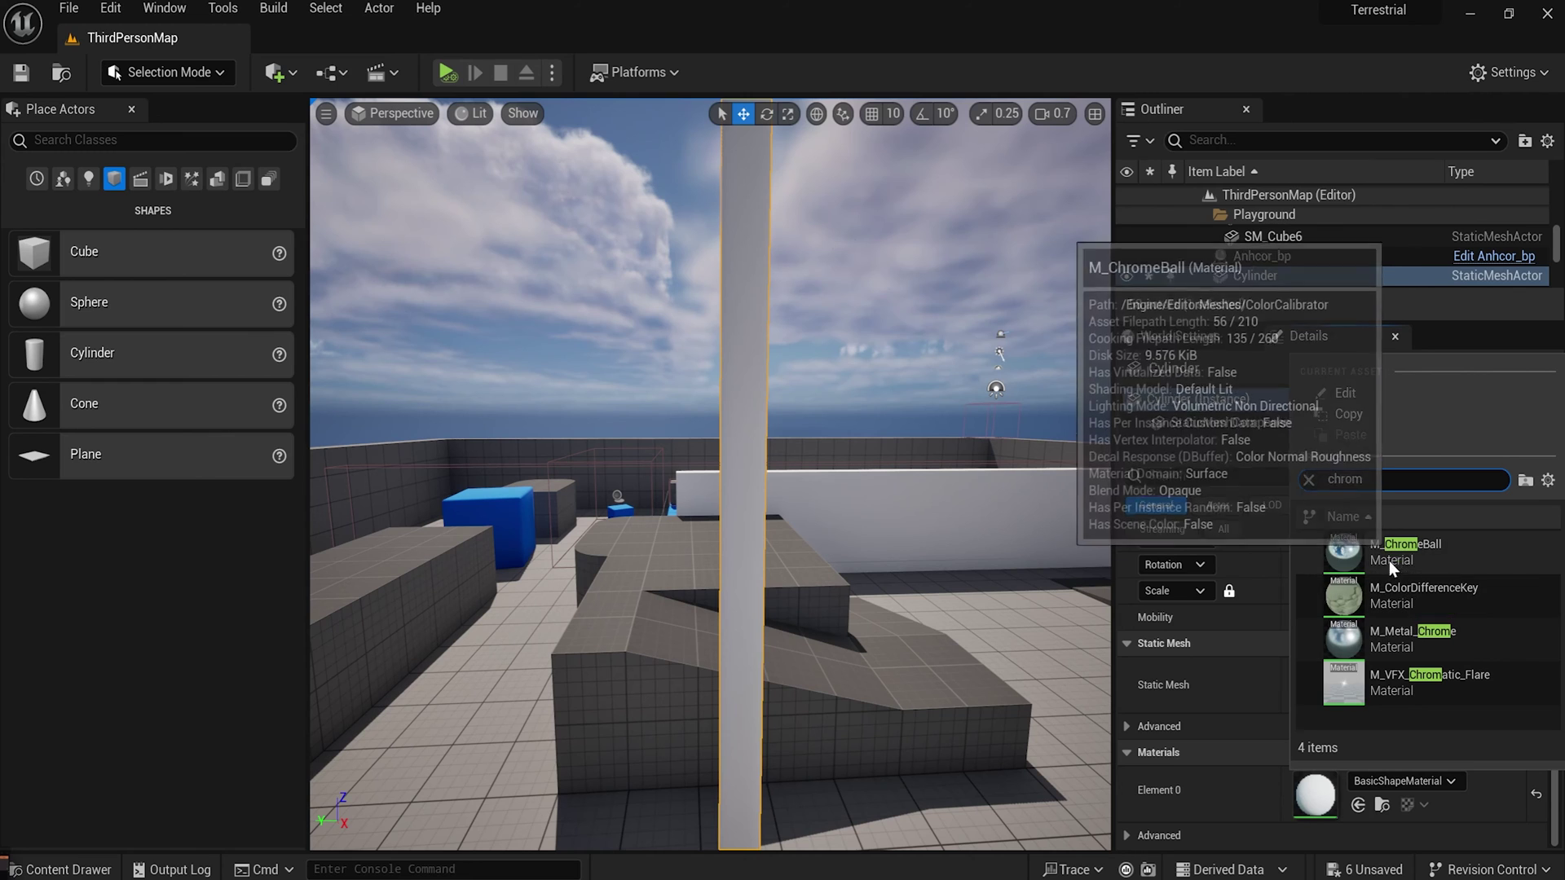
left_click(1378, 644)
key("s")
right_click_drag(1015, 572, 1088, 574)
key("a")
right_click_drag(522, 407, 502, 735)
key("w")
scroll(502, 735, "up", 2)
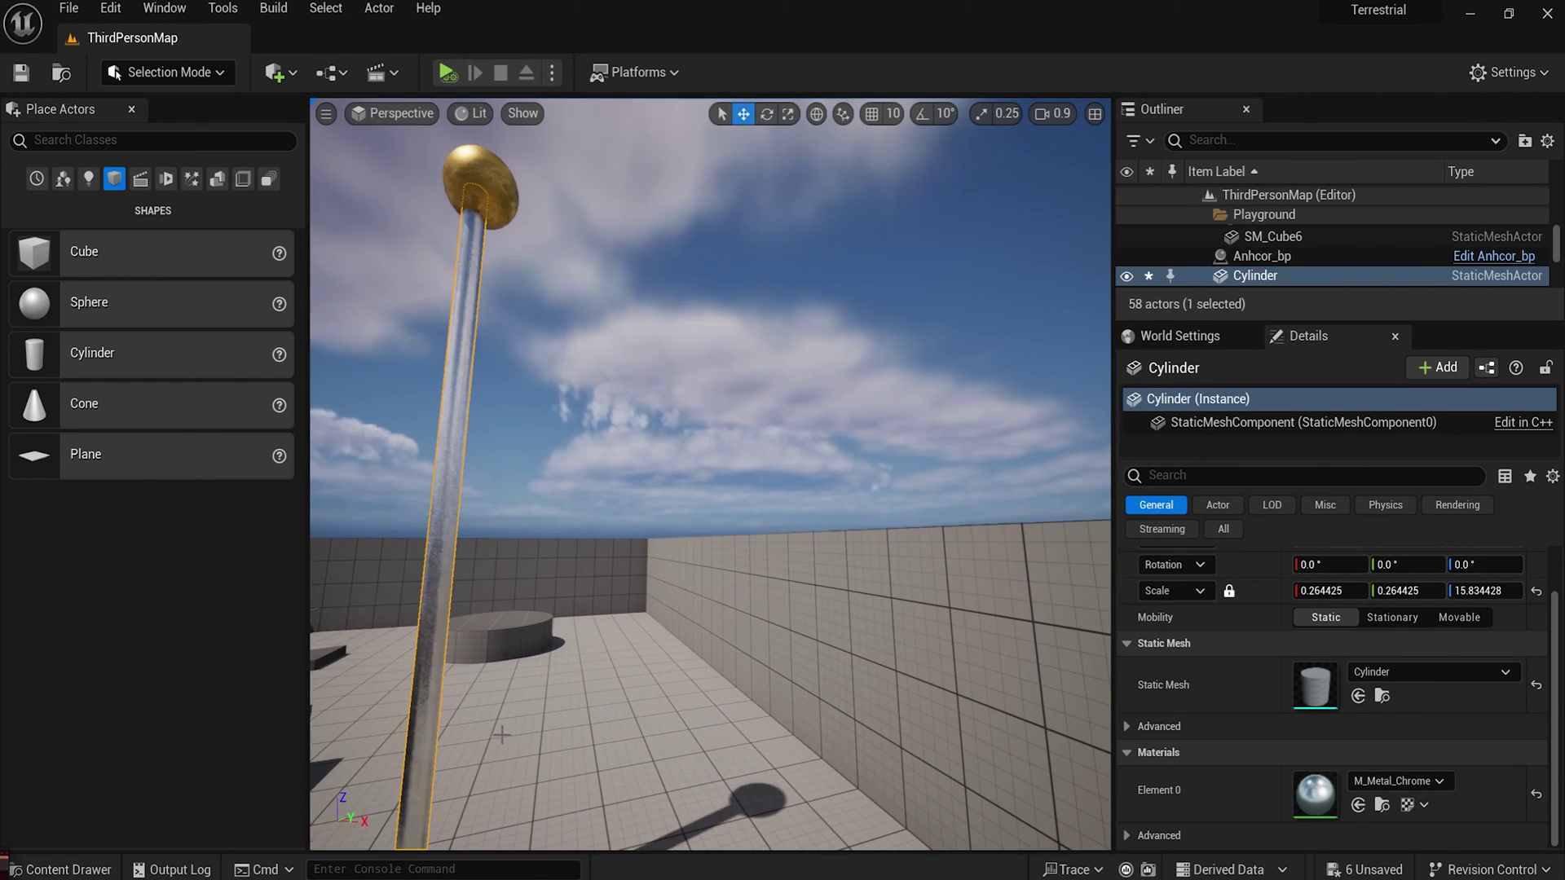
key("f")
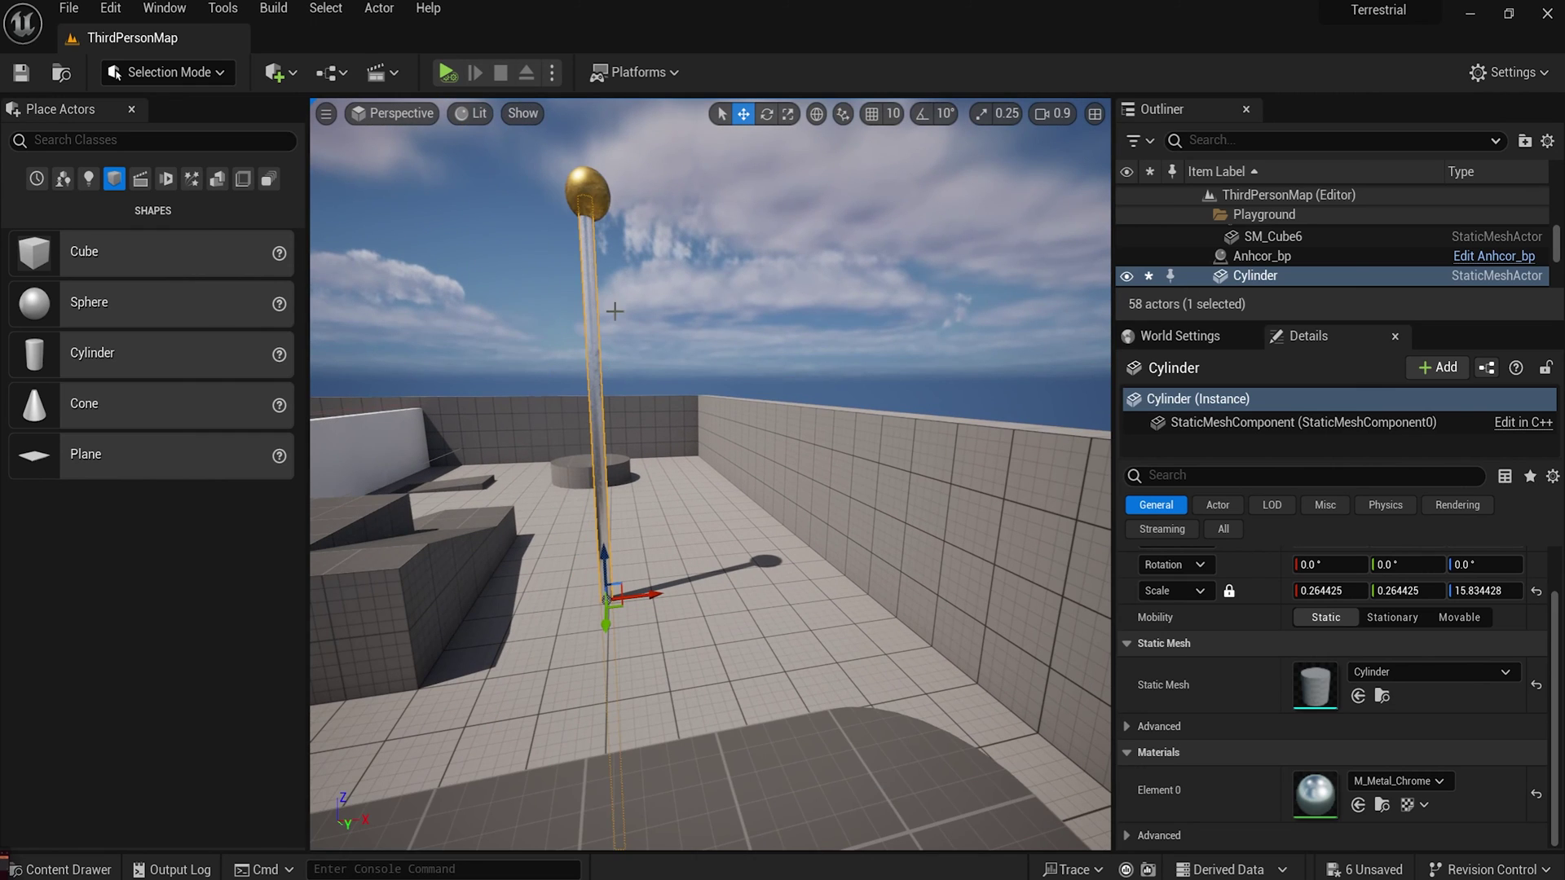
Scale the gold sphere on top of the flagpole down uniformly, then deselect it.
left_click(611, 198)
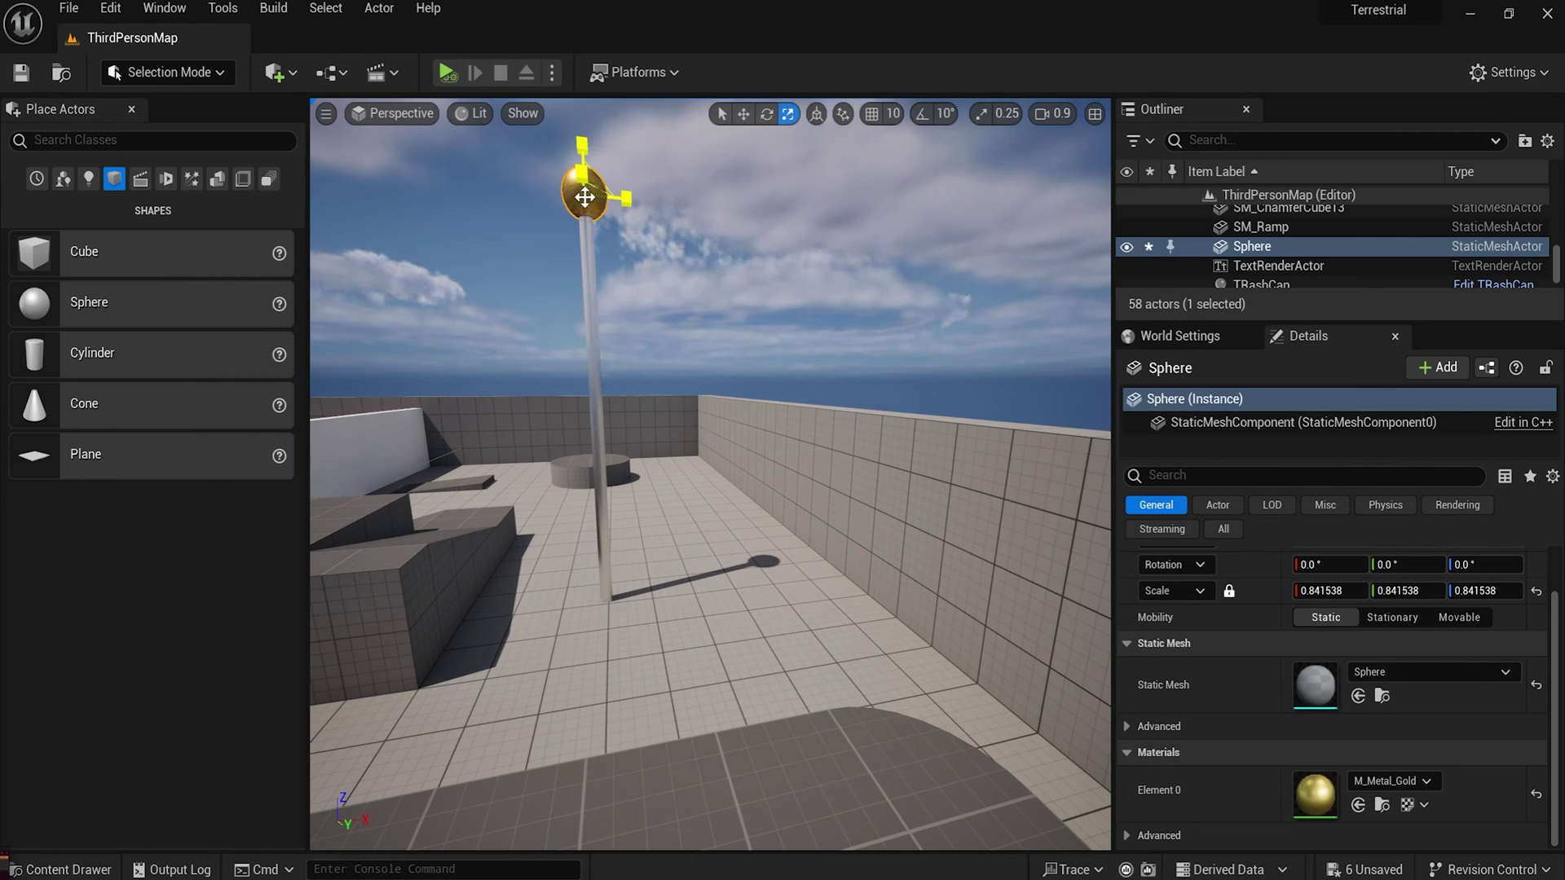
left_click(654, 307)
mouse_move(700, 365)
right_mouse_down()
mouse_move(652, 372)
mouse_move(694, 379)
mouse_move(700, 365)
right_mouse_up()
scroll(700, 365, "down", 1)
key("w")
key("e")
key("q")
key("d")
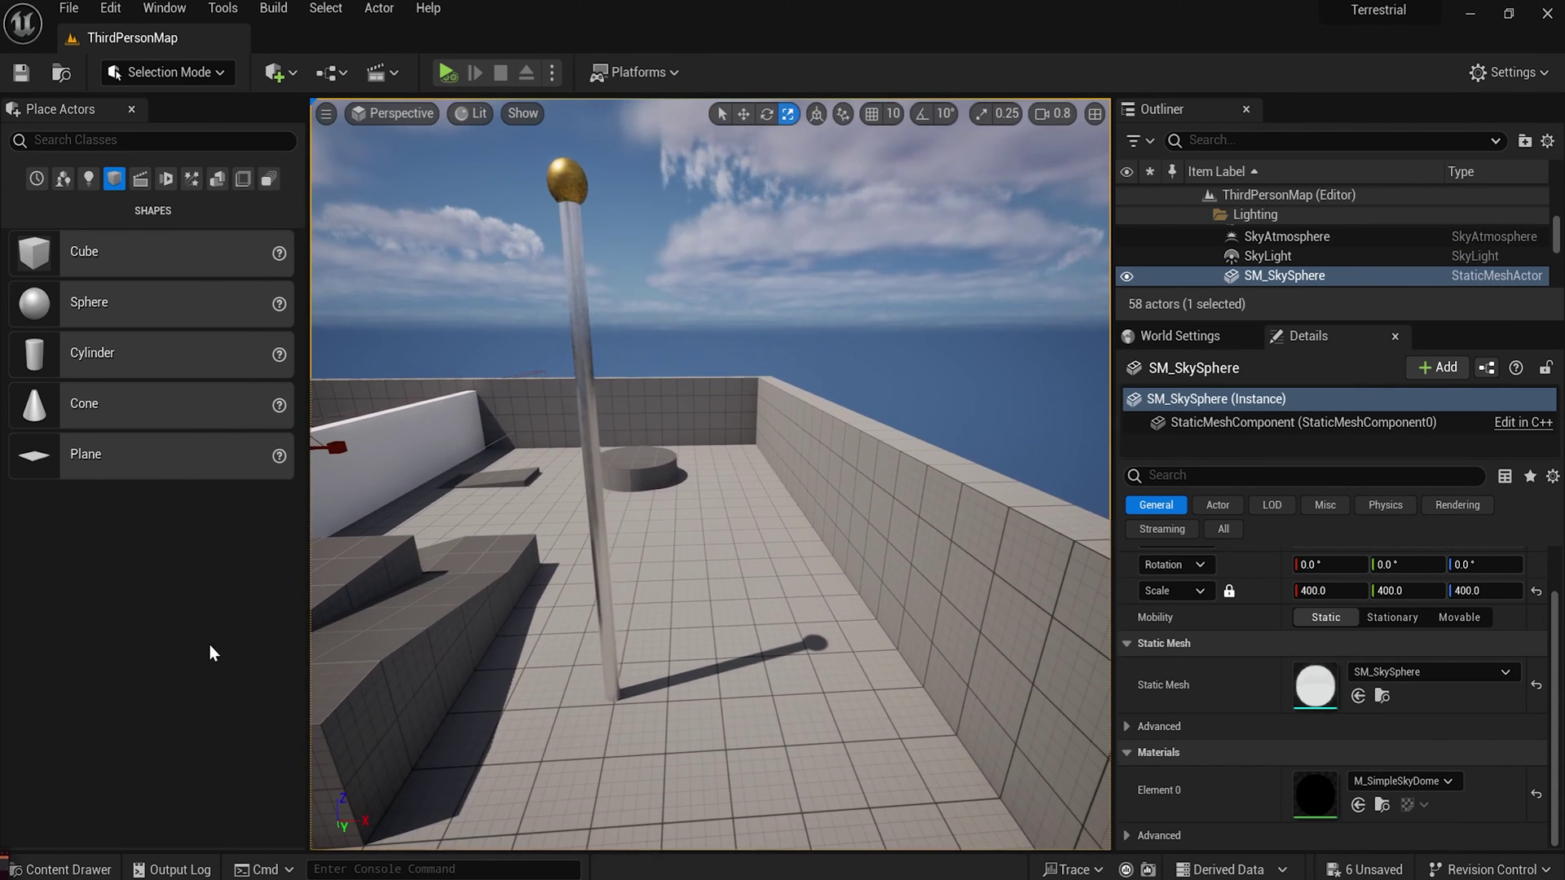
Place the qflag skeletal mesh on the floor beside the base of the flagpole.
left_click(122, 869)
left_click_drag(416, 489, 643, 644)
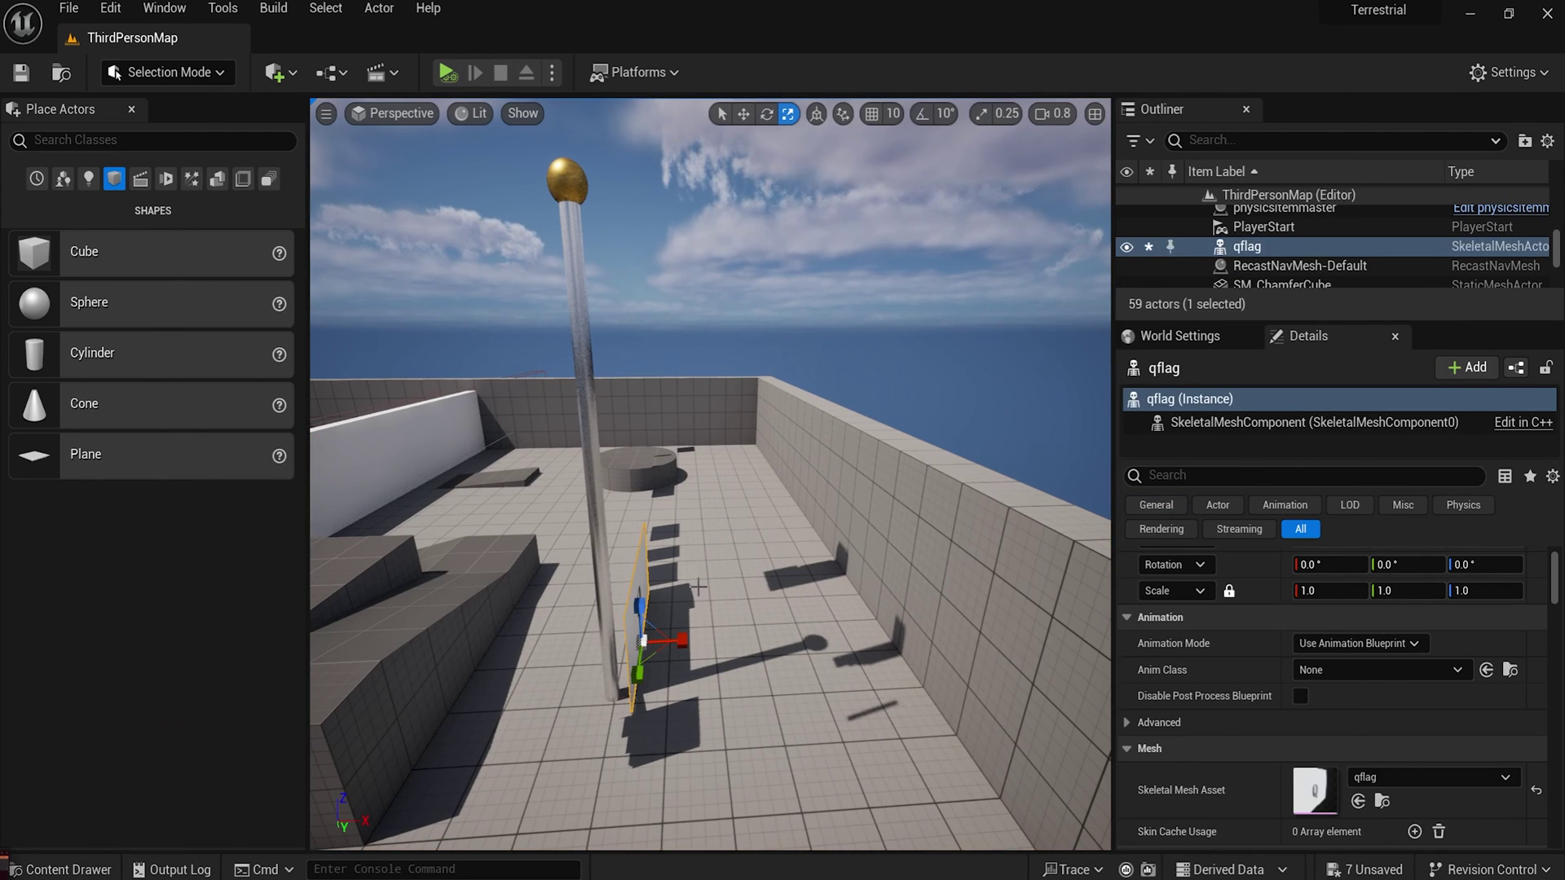
Rotate the flag about a quarter turn around Z with 10° rotation snapping enabled, and move it against the flagpole's upper end.
left_click(767, 114)
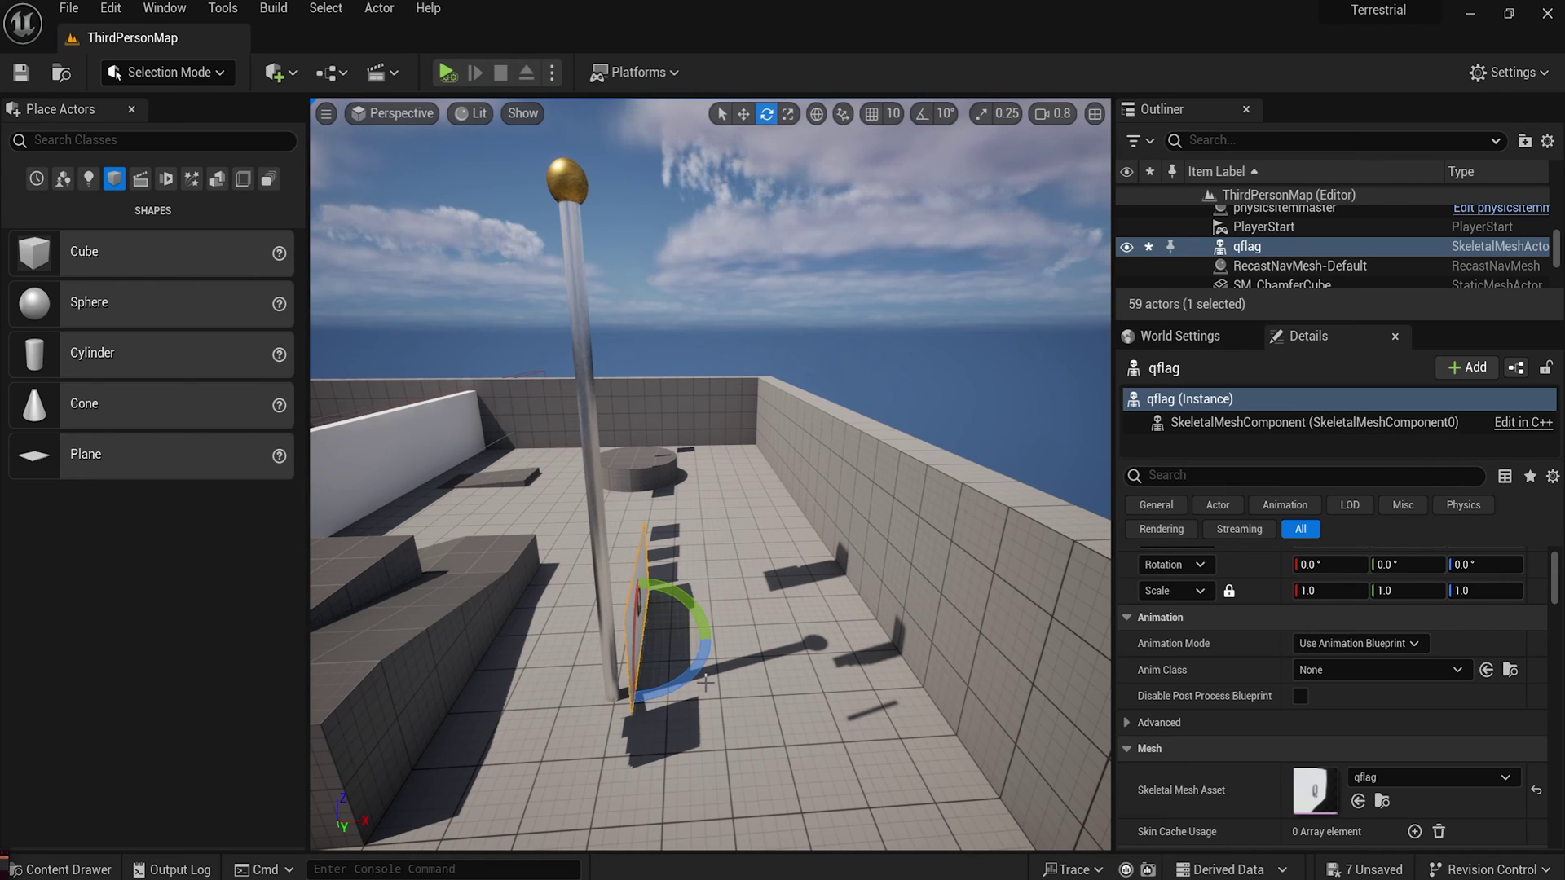
left_click_drag(698, 672, 627, 689)
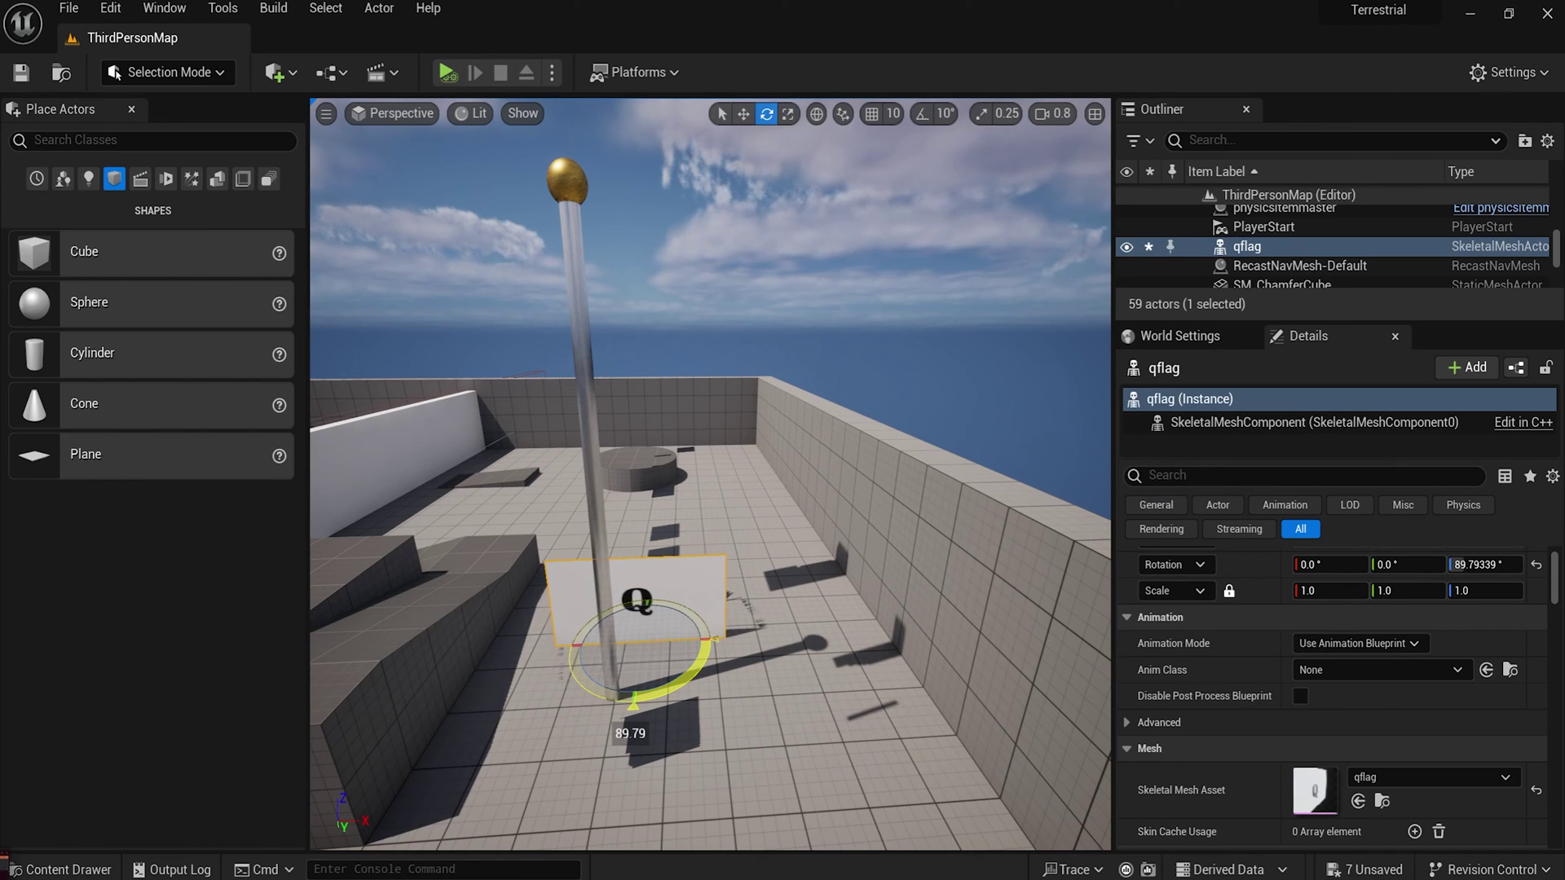
key("ctrl+z")
left_click(922, 114)
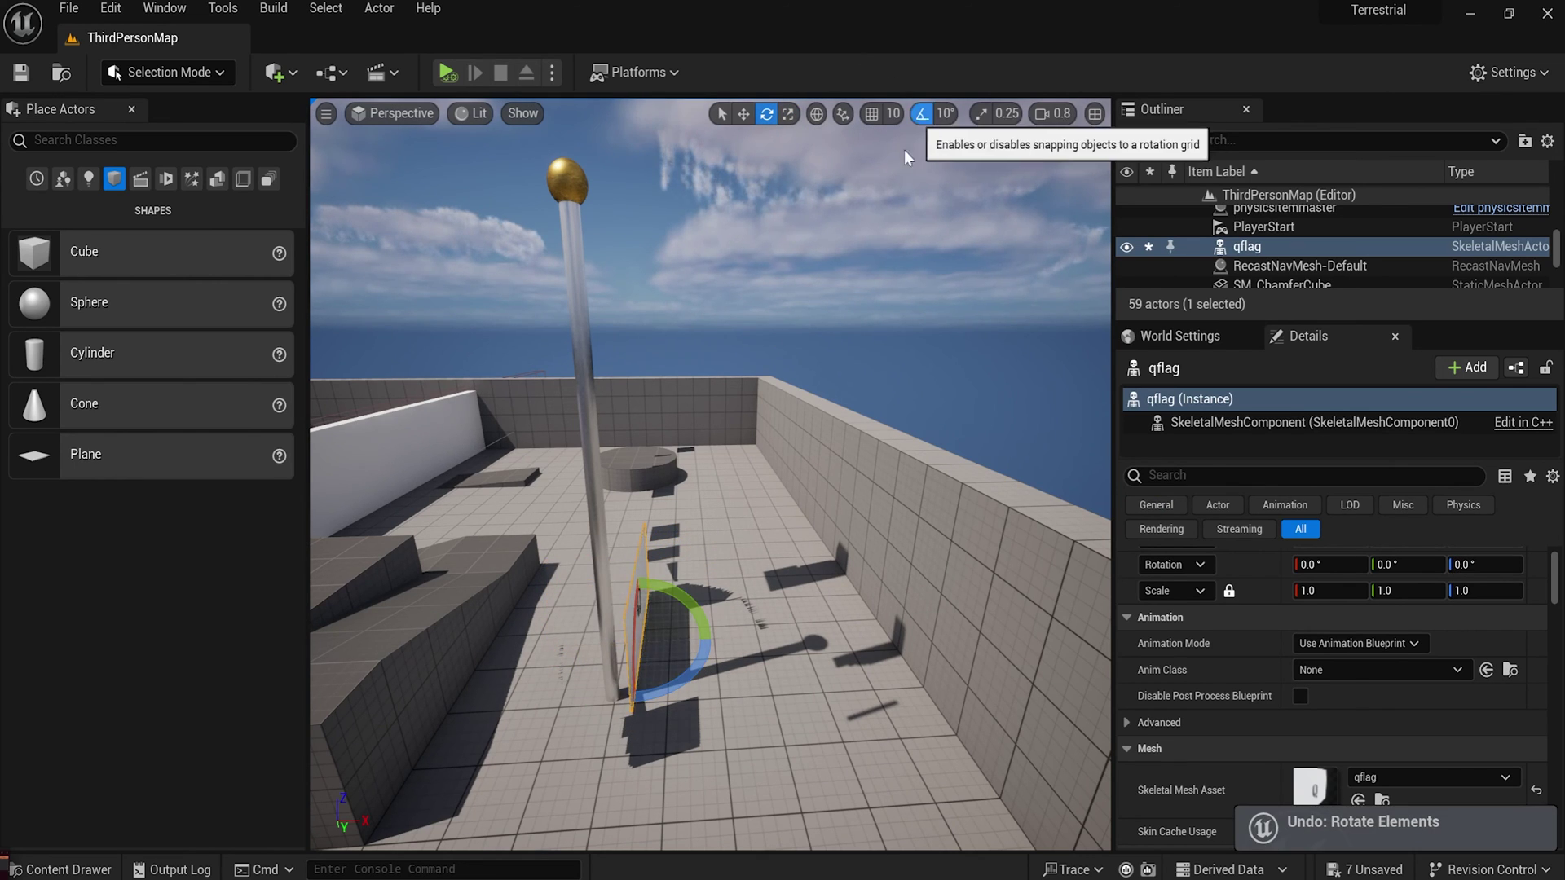
left_click_drag(697, 673, 705, 328)
key("w")
left_click(965, 382)
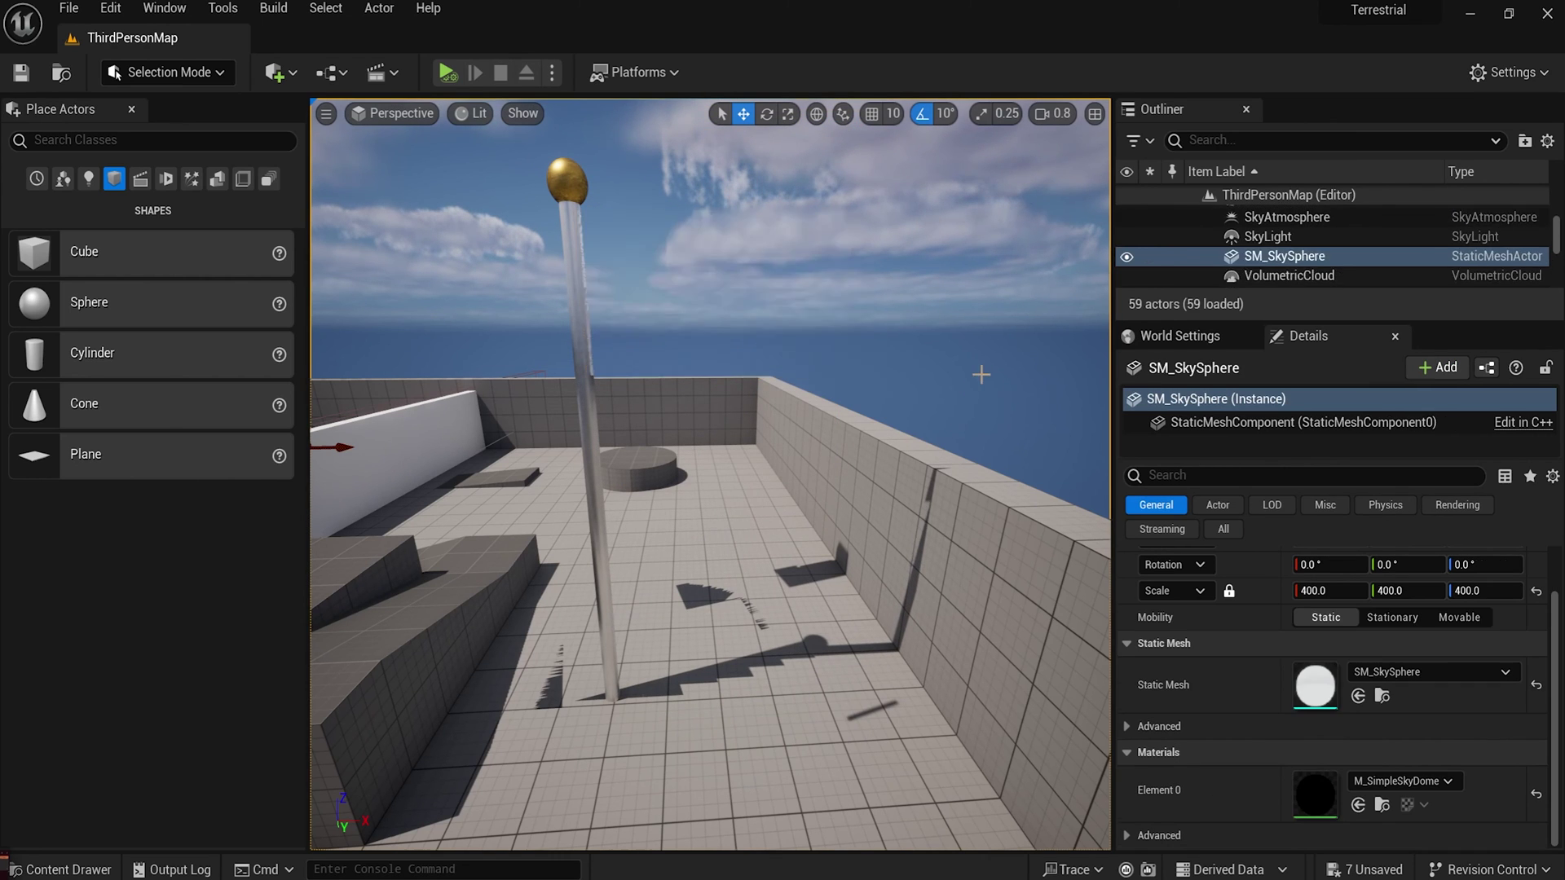
Save the level with the flag mounted on the flagpole.
right_click_drag(915, 370, 905, 334)
key("s")
left_click(32, 71)
Run the simulation, examine how the cloth flag hangs on the pole, and stop it again.
left_click(450, 75)
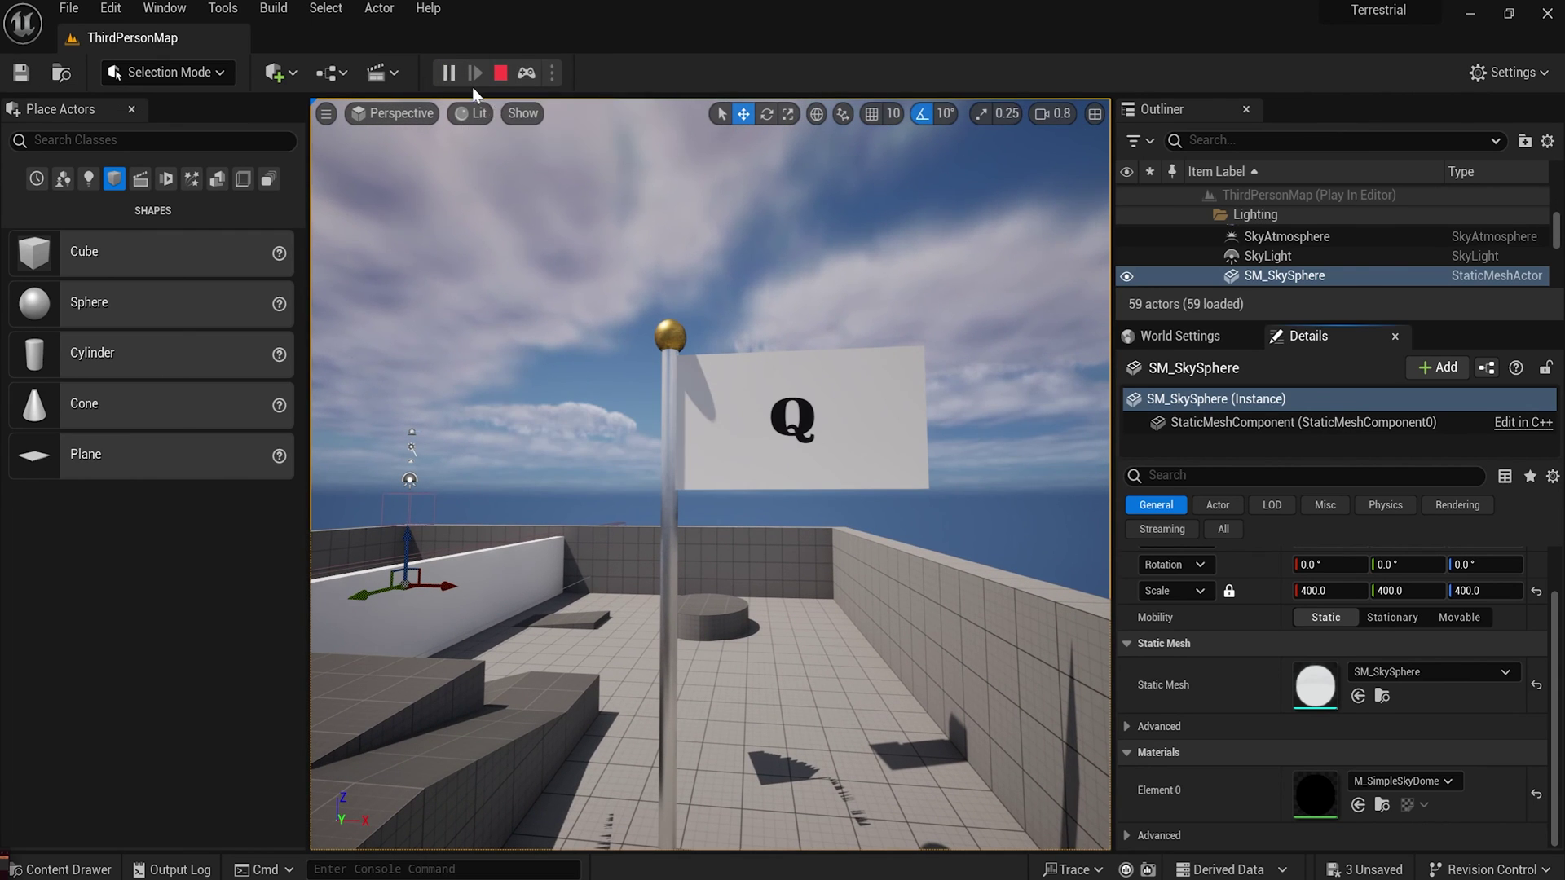
key("a")
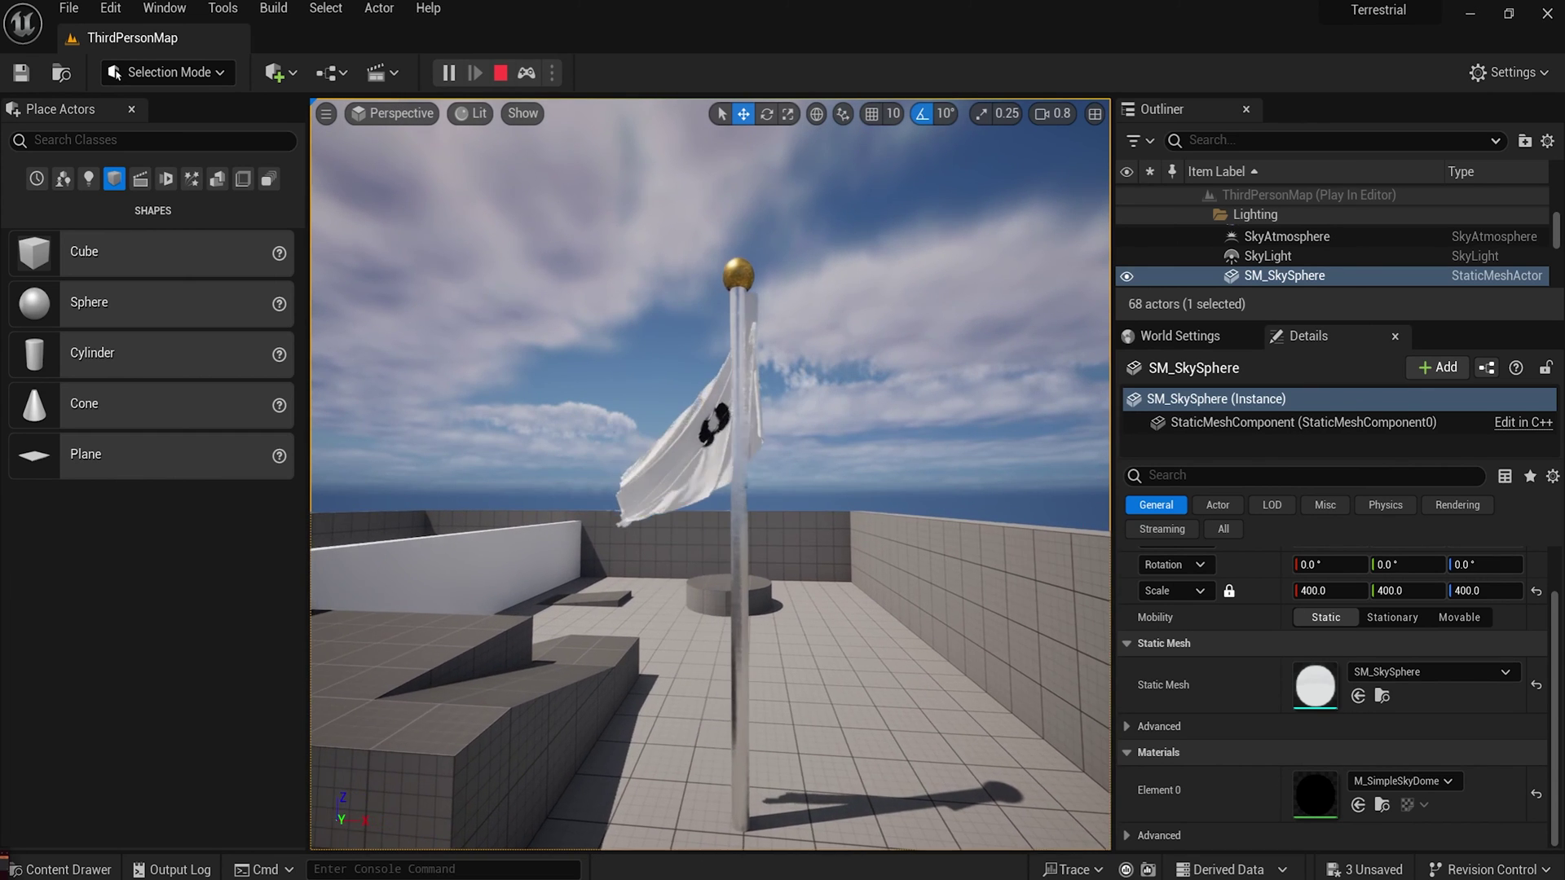
scroll(710, 475, "up", 1)
key("d")
key("q")
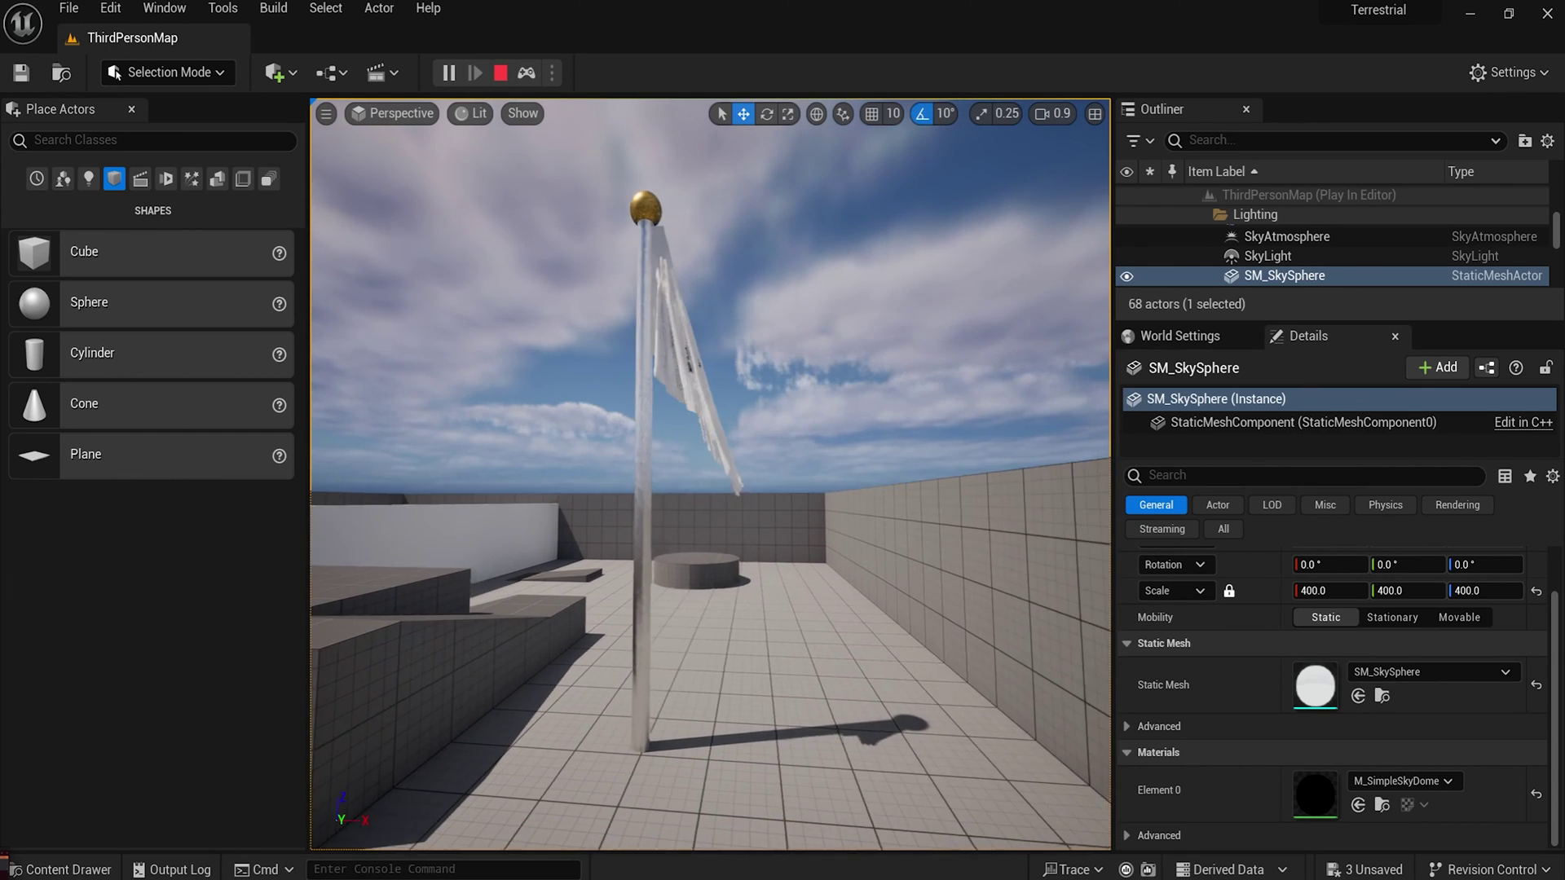
key("d")
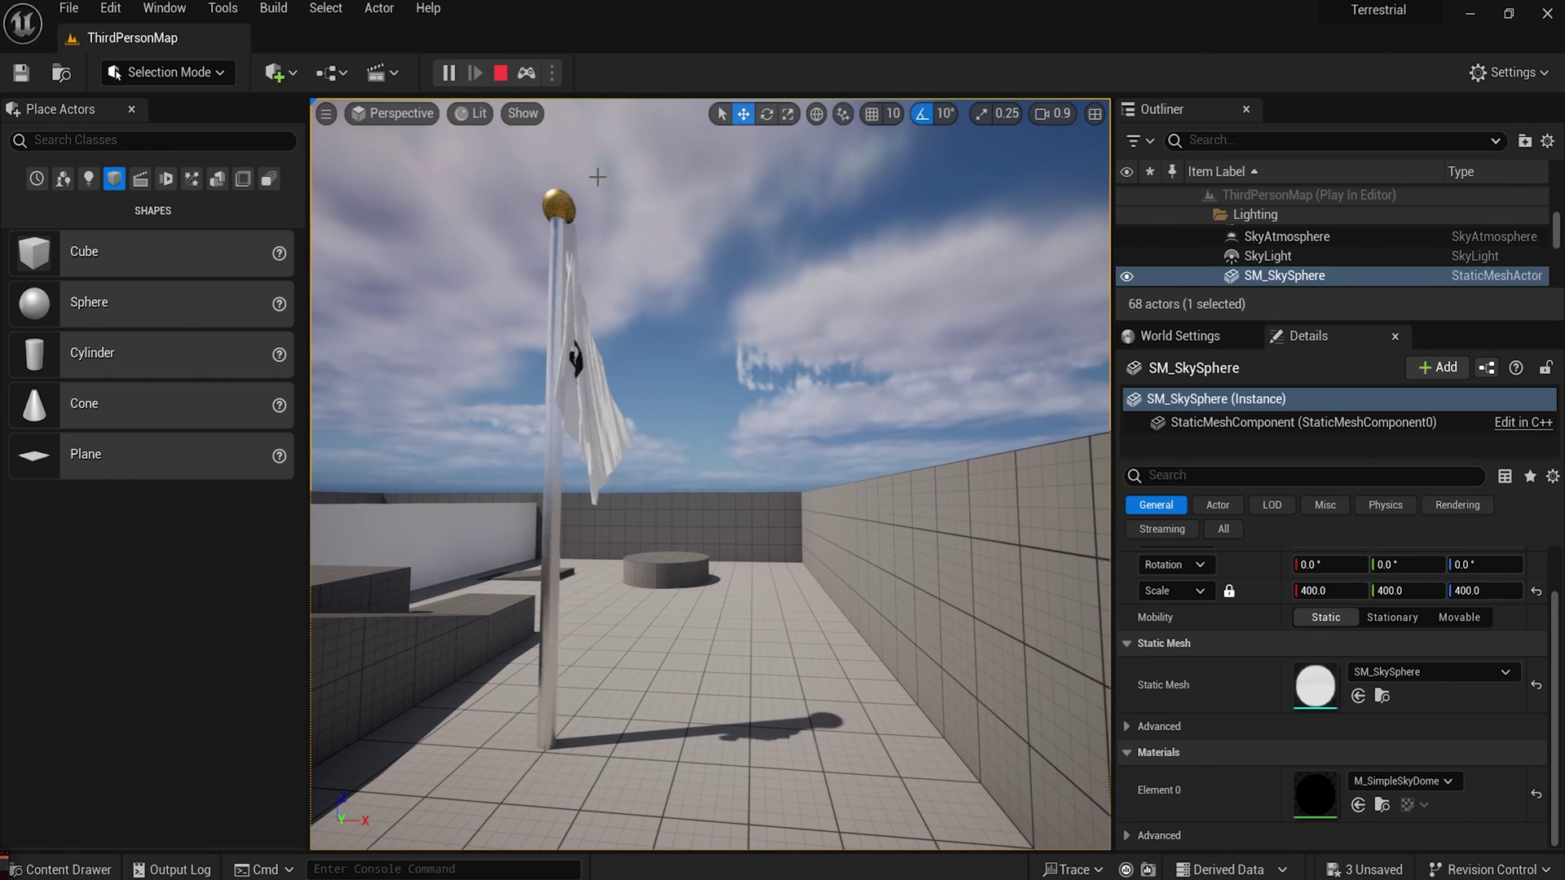
key("Escape")
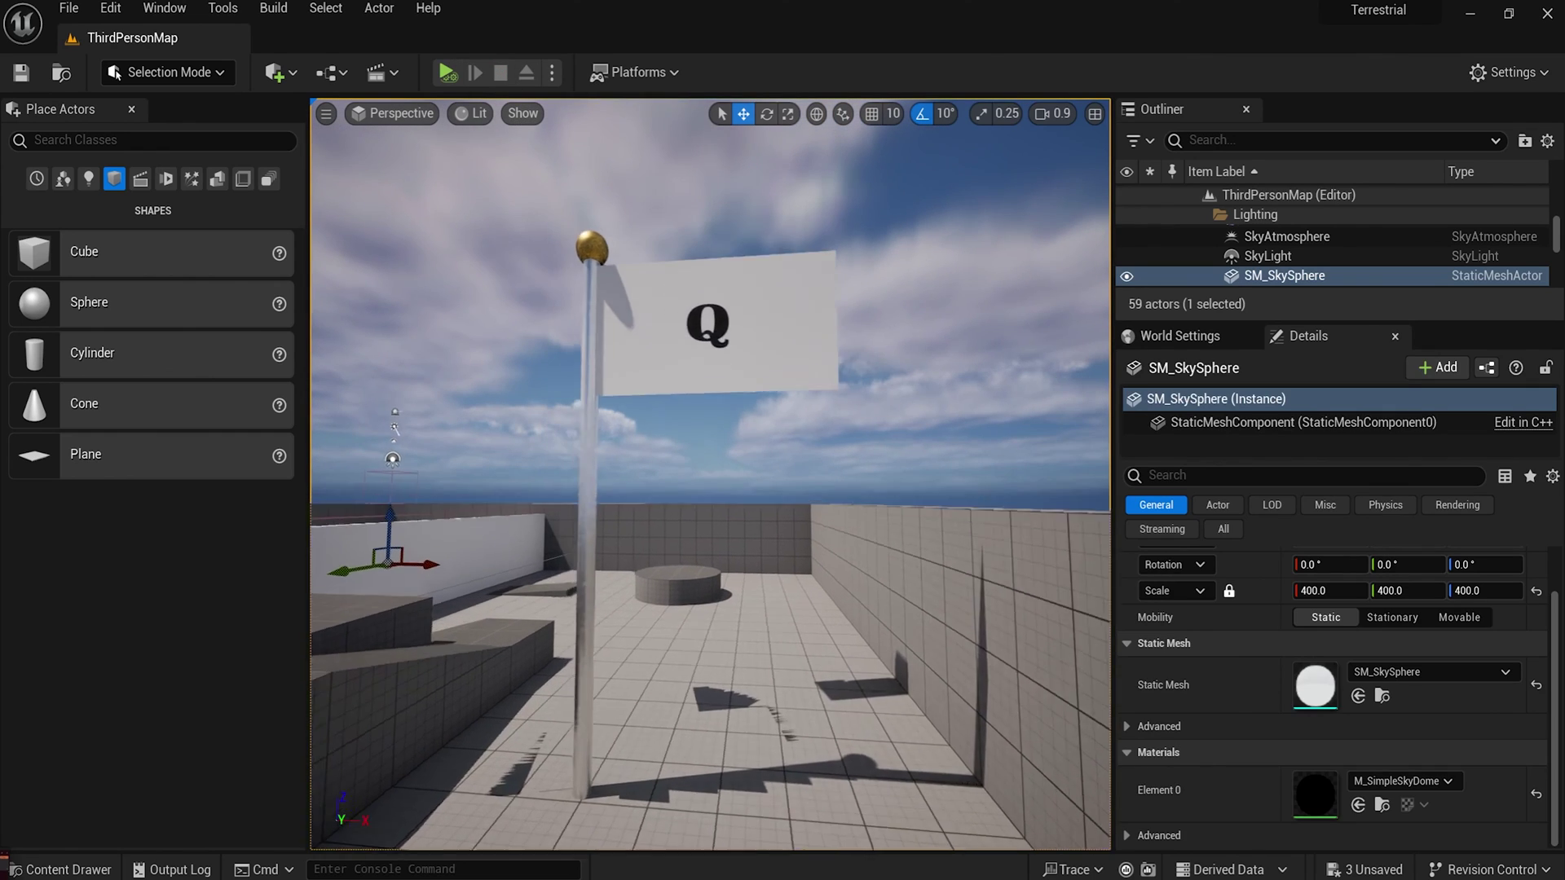
Search the placeable actors for wind and place a Wind Directional Source beside the flagpole.
left_click(52, 135)
type("wind")
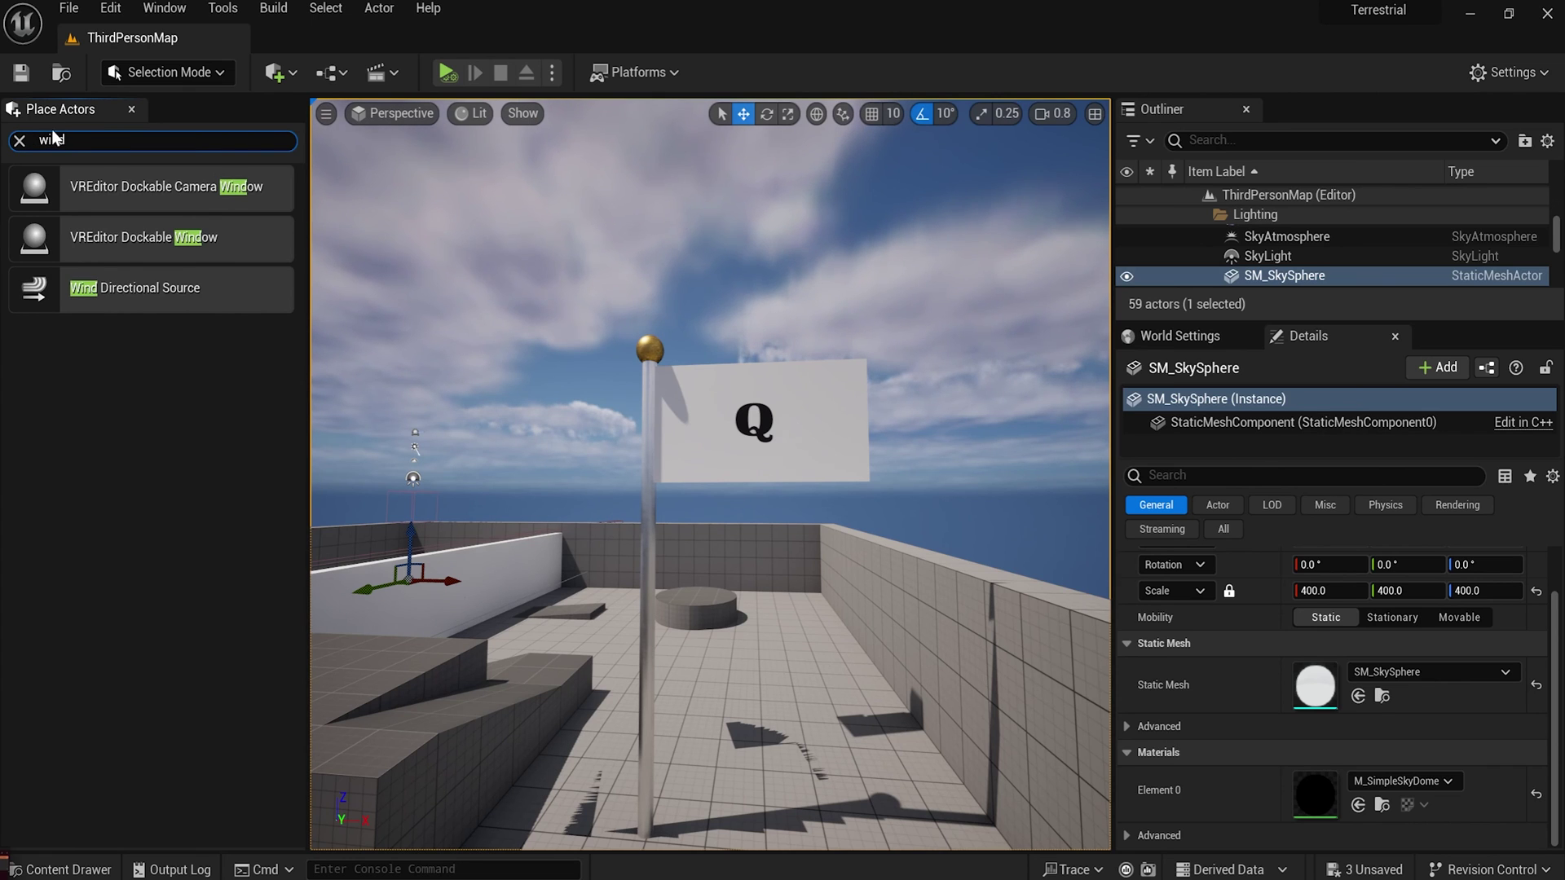
left_click(21, 141)
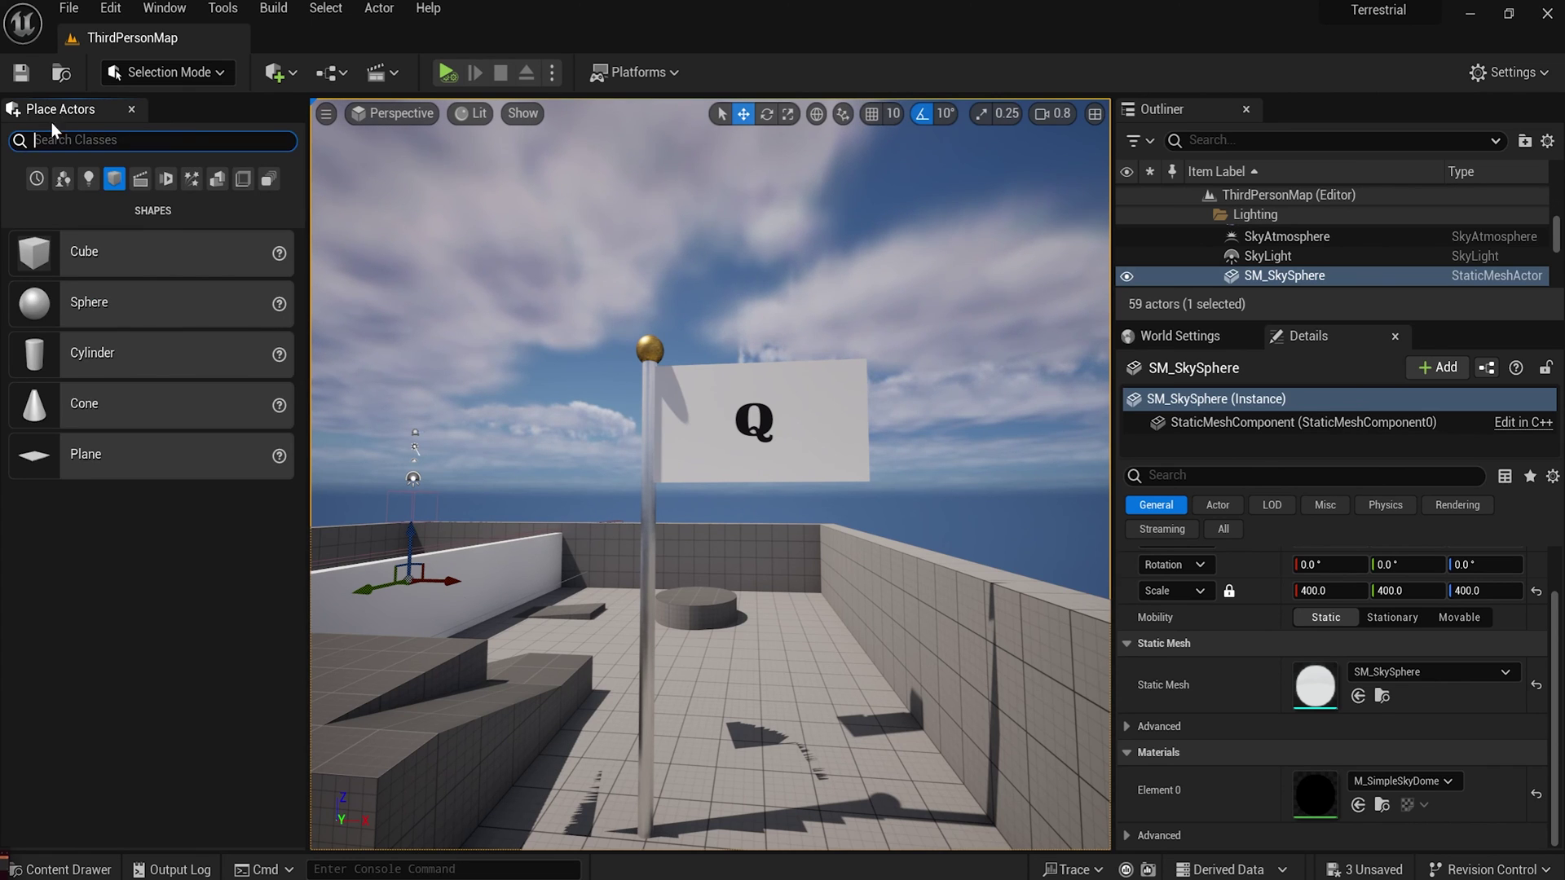
left_click(285, 72)
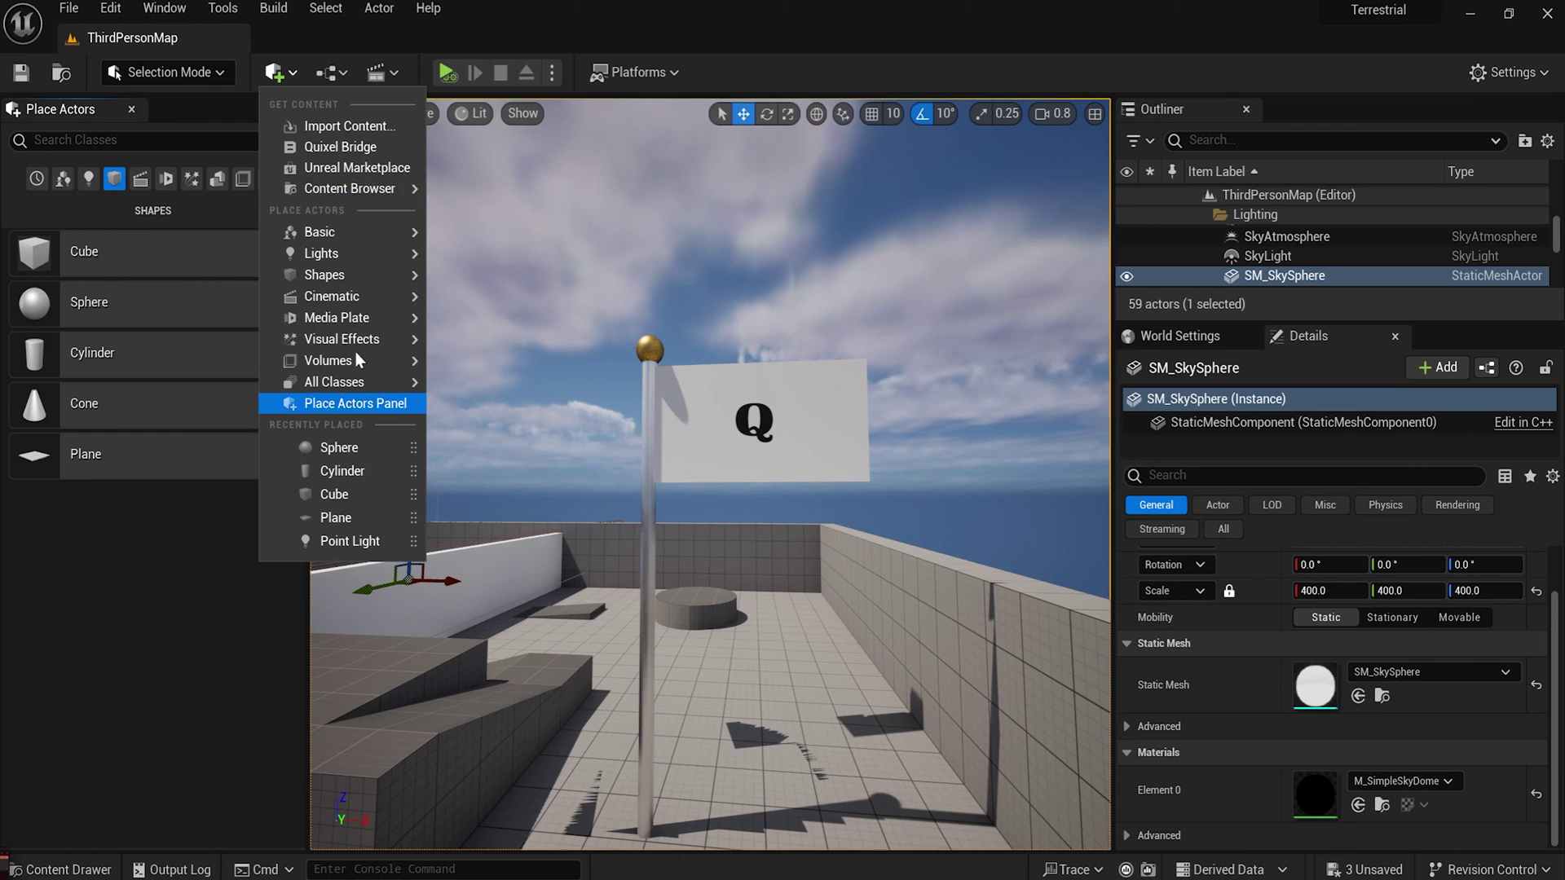
left_click(351, 405)
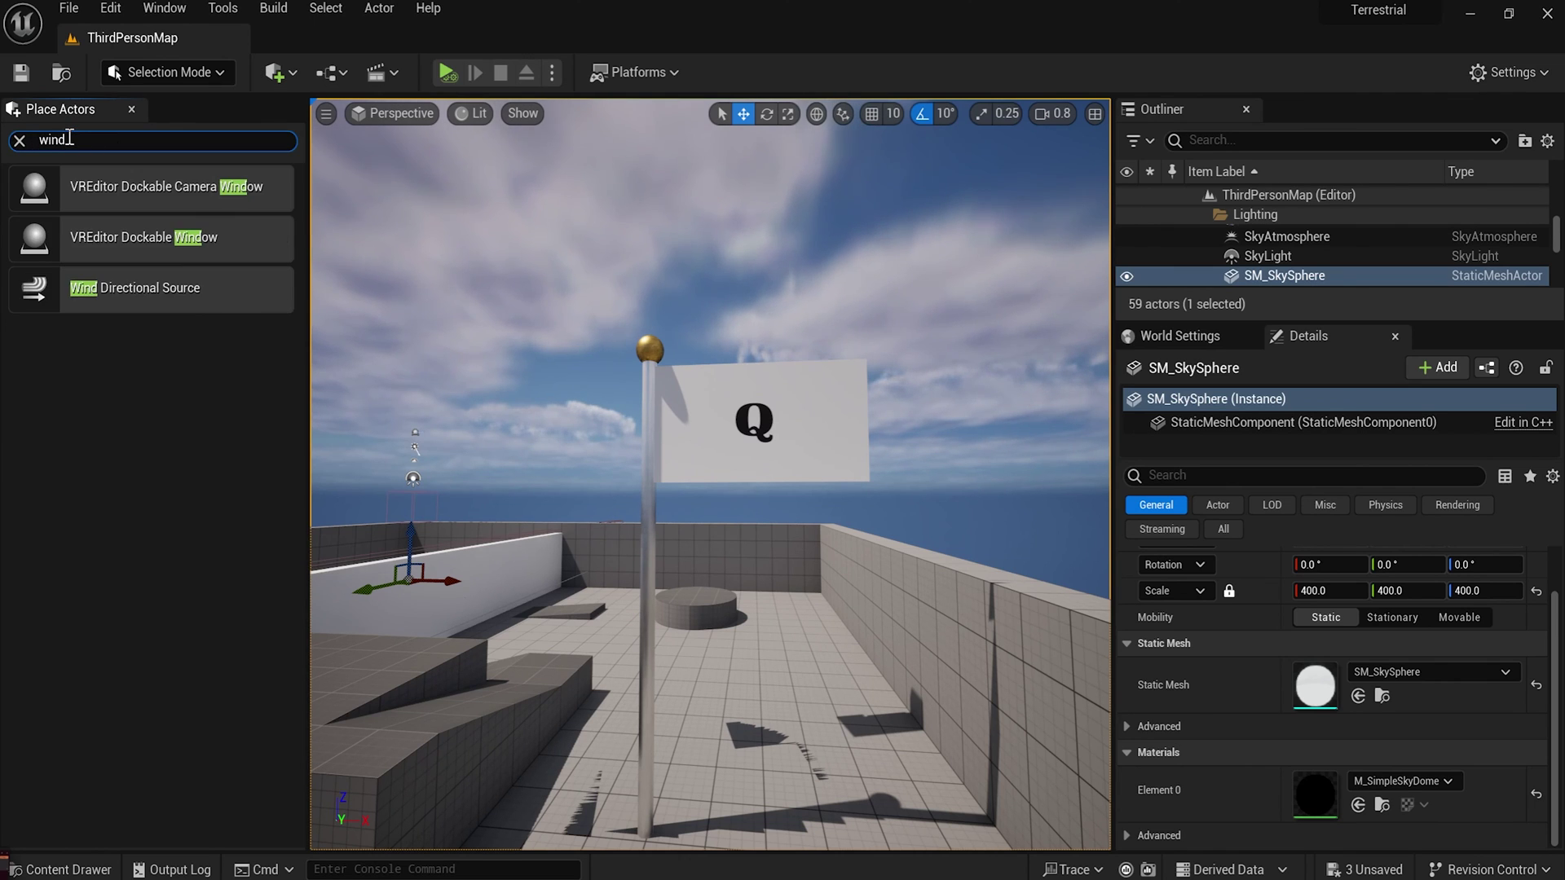
left_click_drag(37, 293, 462, 673)
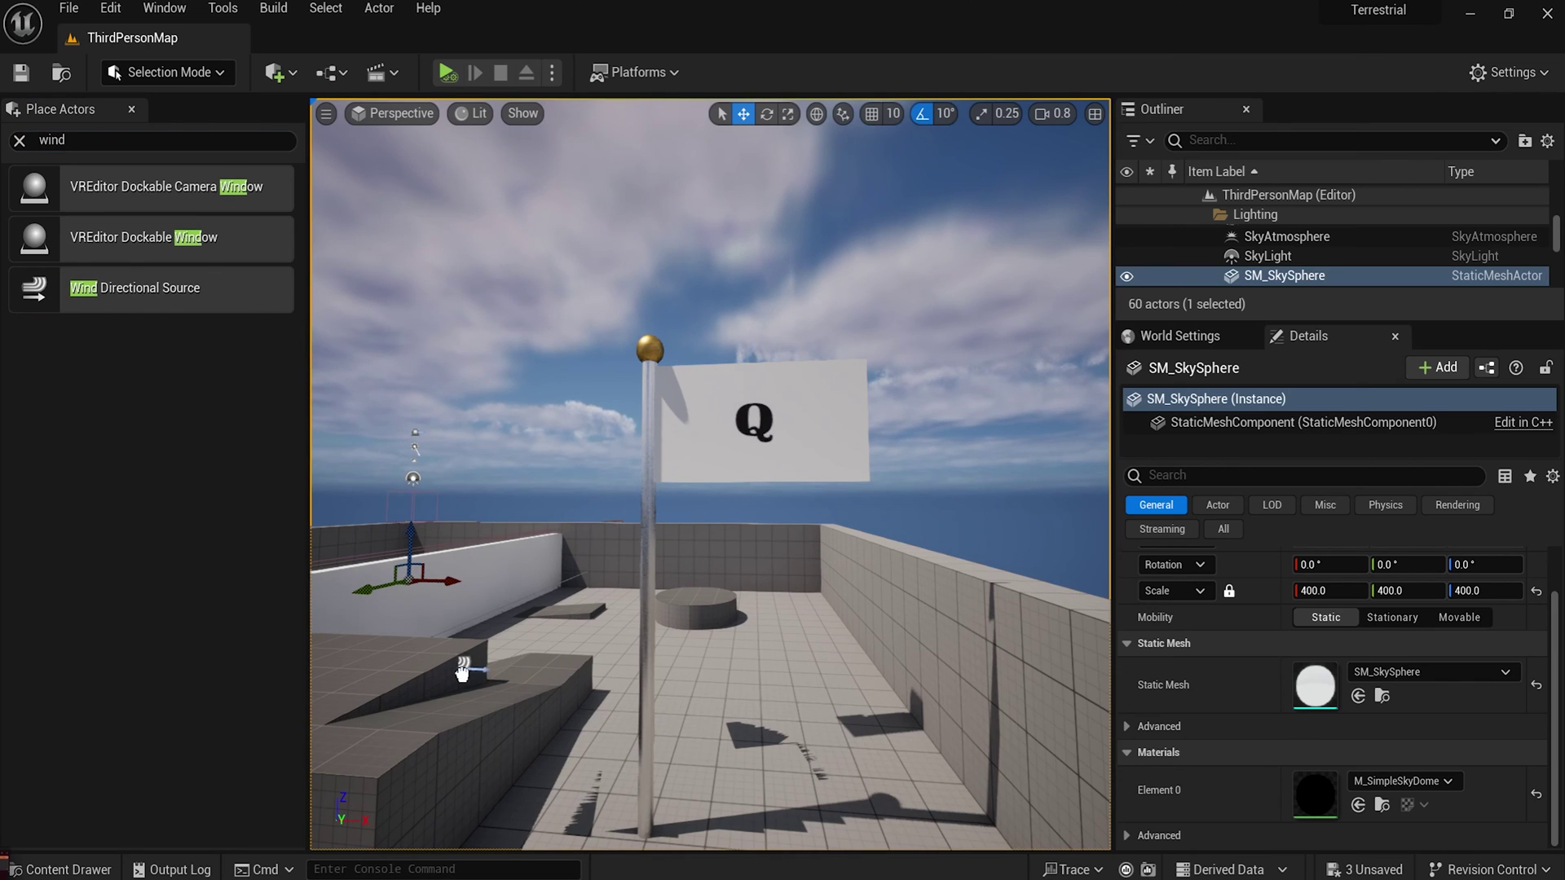
left_click_drag(551, 823, 557, 806)
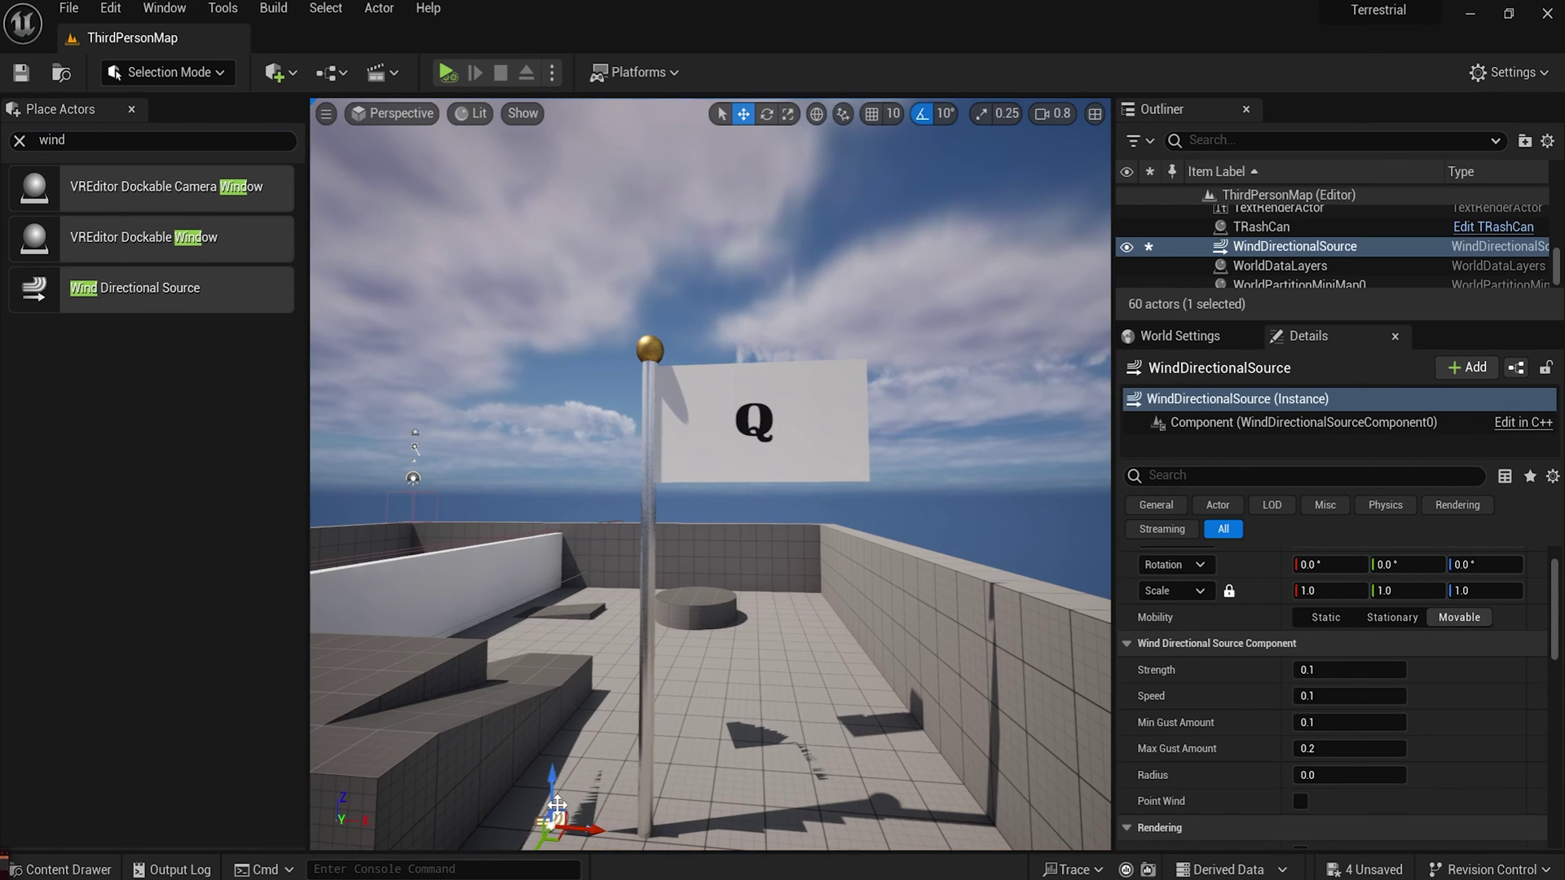
Raise the wind source along Z to about the flag's height, with its arrow directed toward the flag.
scroll(536, 522, "up", 3)
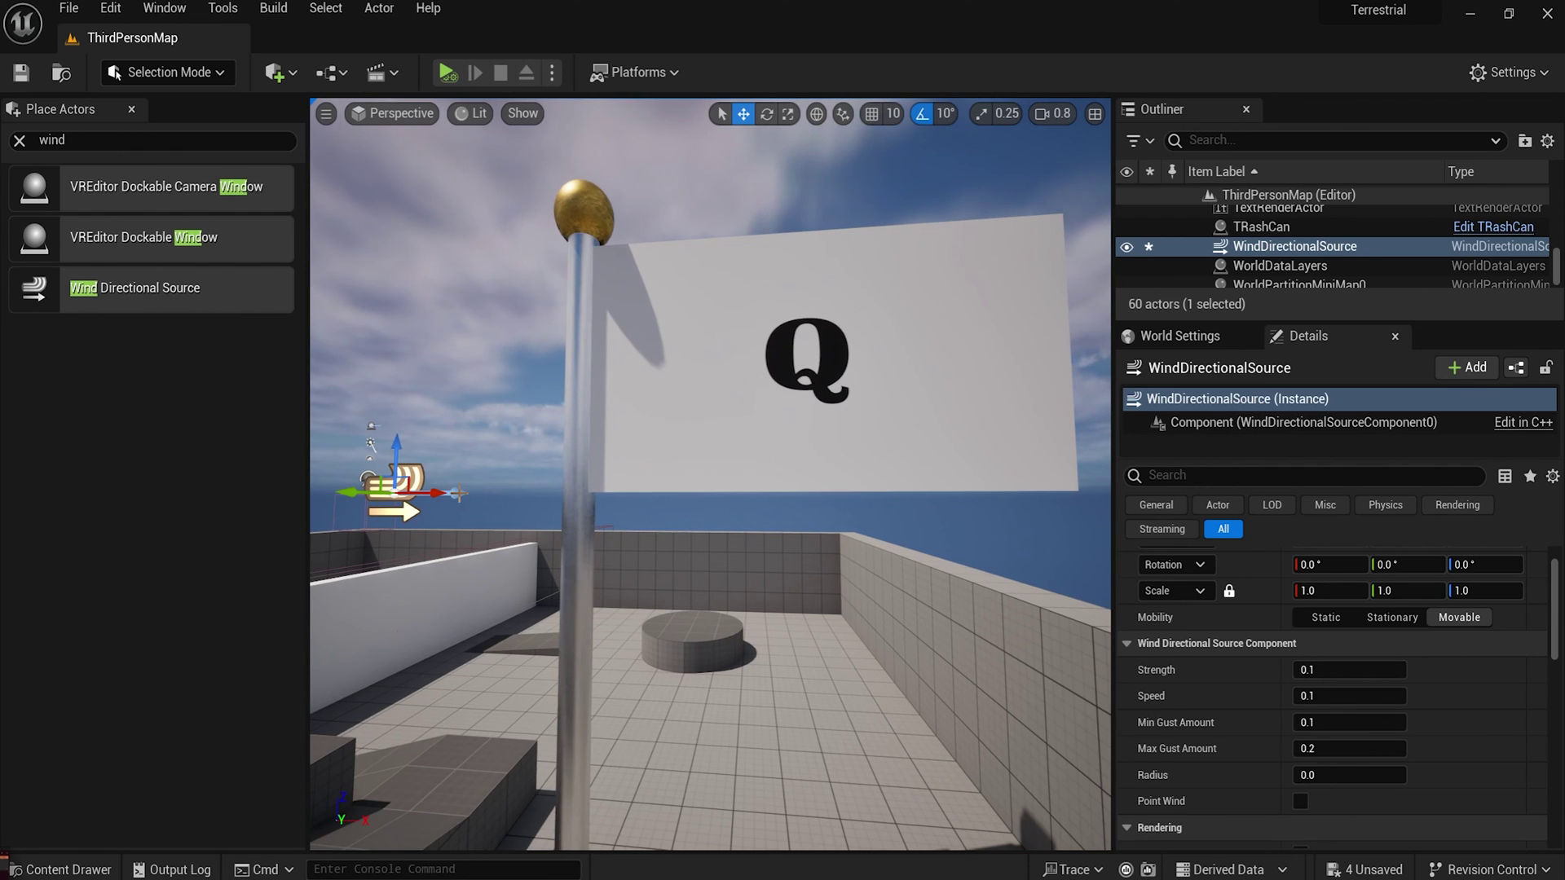
middle_click_drag(550, 569, 505, 542)
scroll(552, 568, "up", 3)
mouse_move(550, 569)
right_mouse_down()
mouse_move(538, 607)
mouse_move(550, 570)
right_mouse_up()
scroll(550, 569, "down", 3)
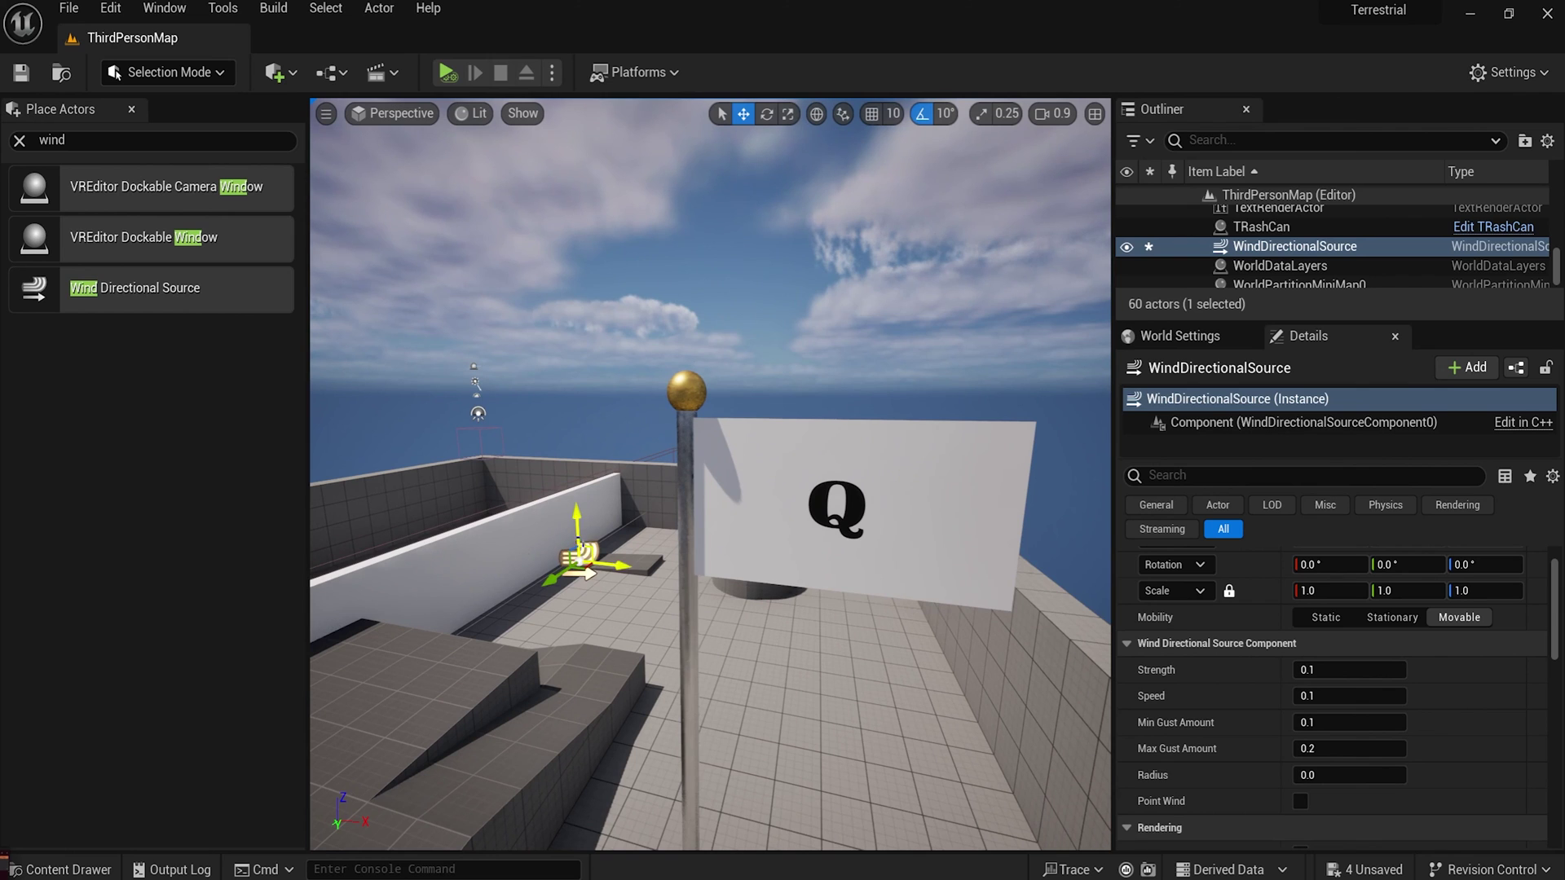
left_click_drag(576, 528, 574, 469)
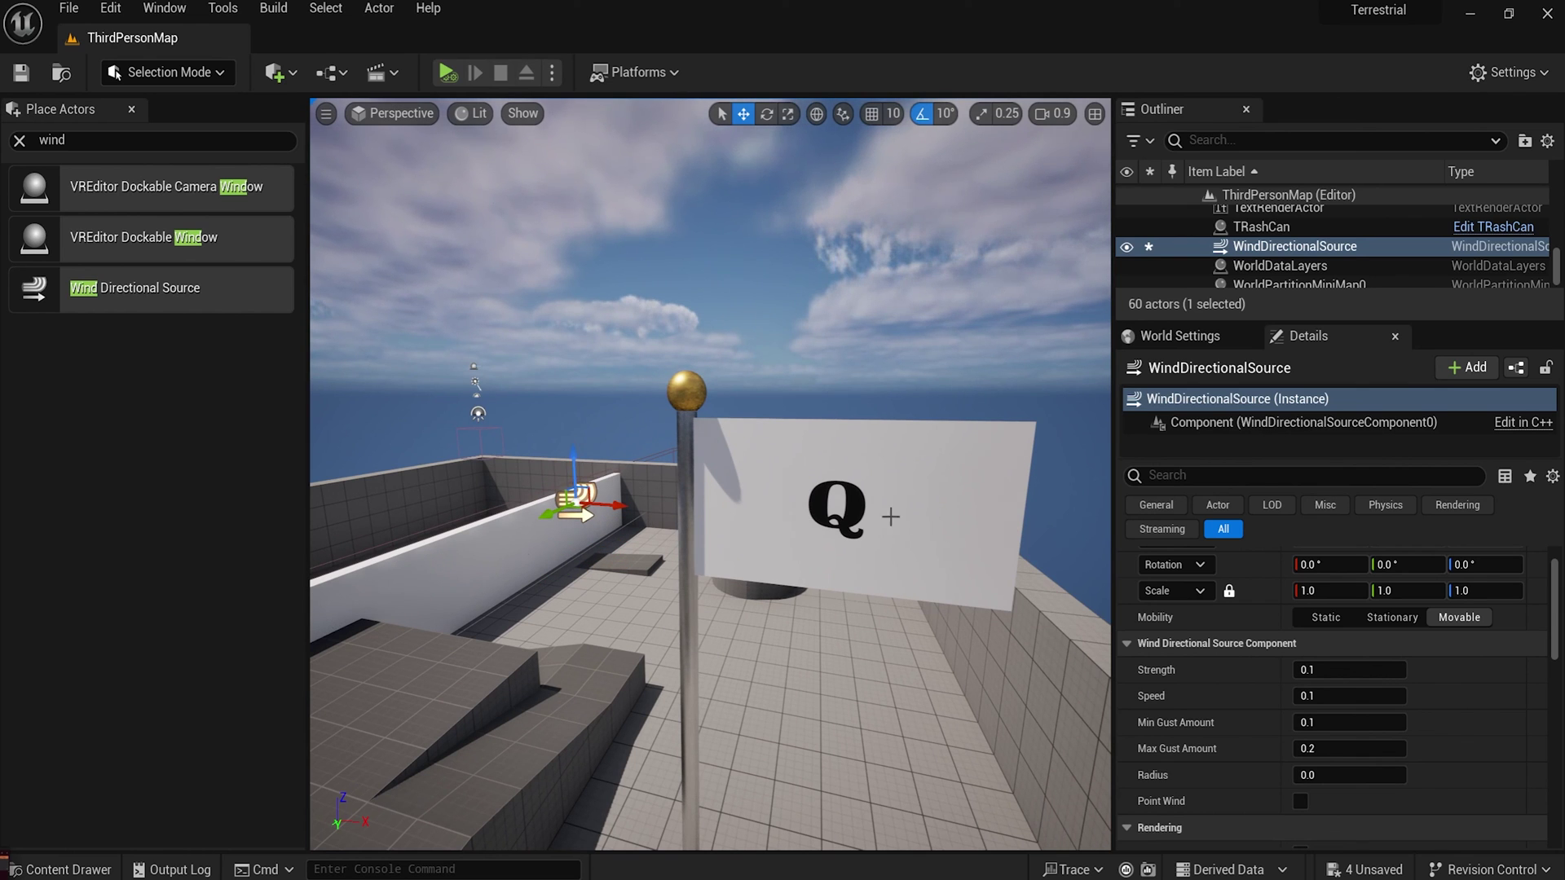
right_click_drag(671, 465, 713, 459)
middle_click_drag(671, 464, 628, 486)
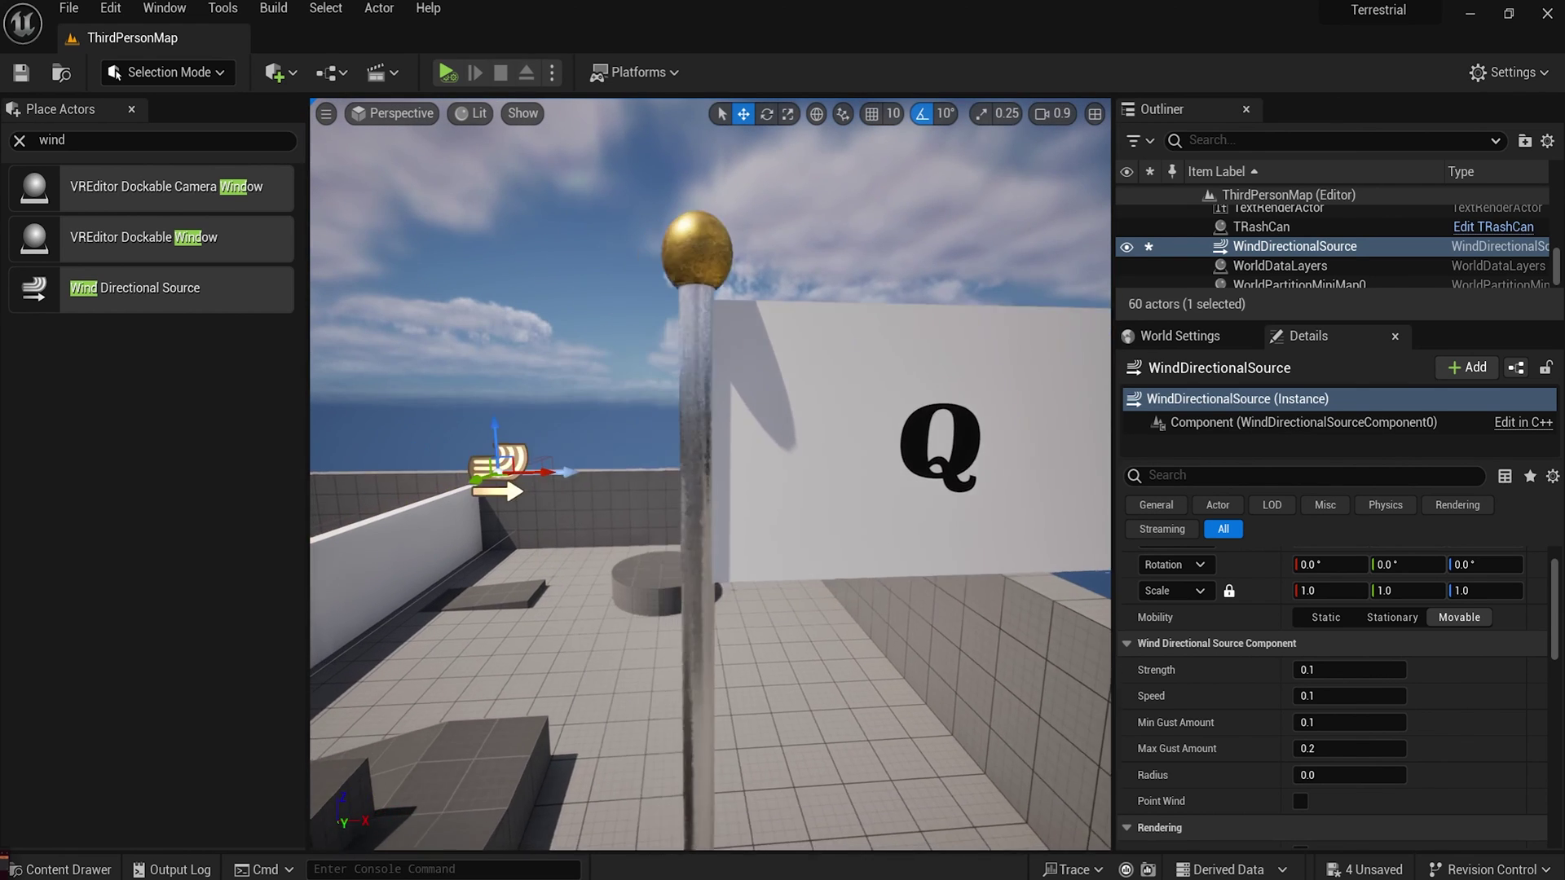
Set the wind source's speed to 13.0 and save the level.
scroll(671, 465, "down", 3)
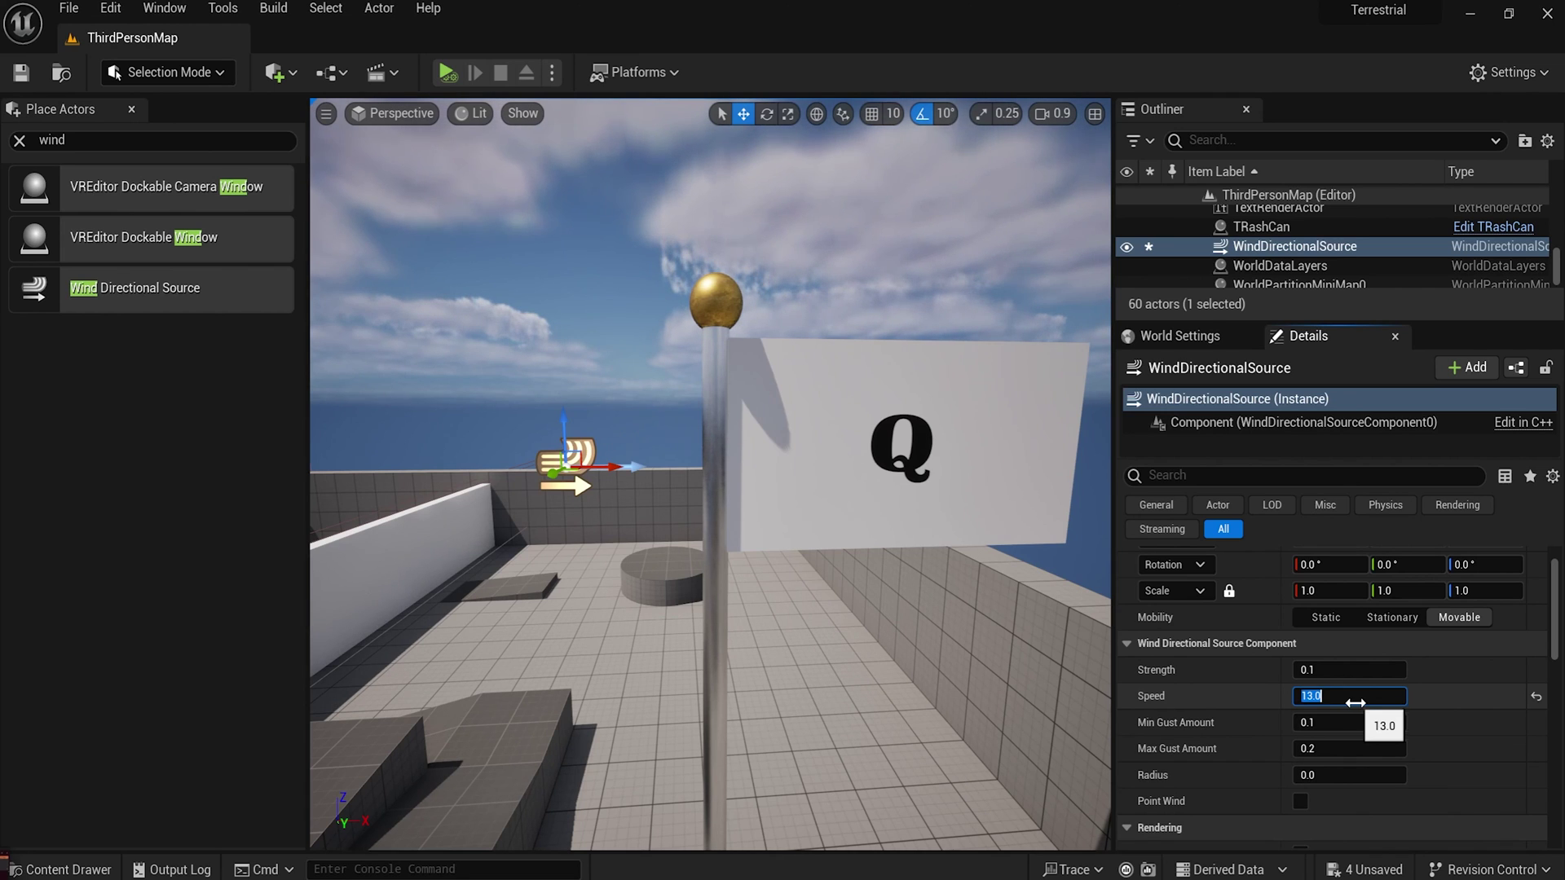
left_click(18, 83)
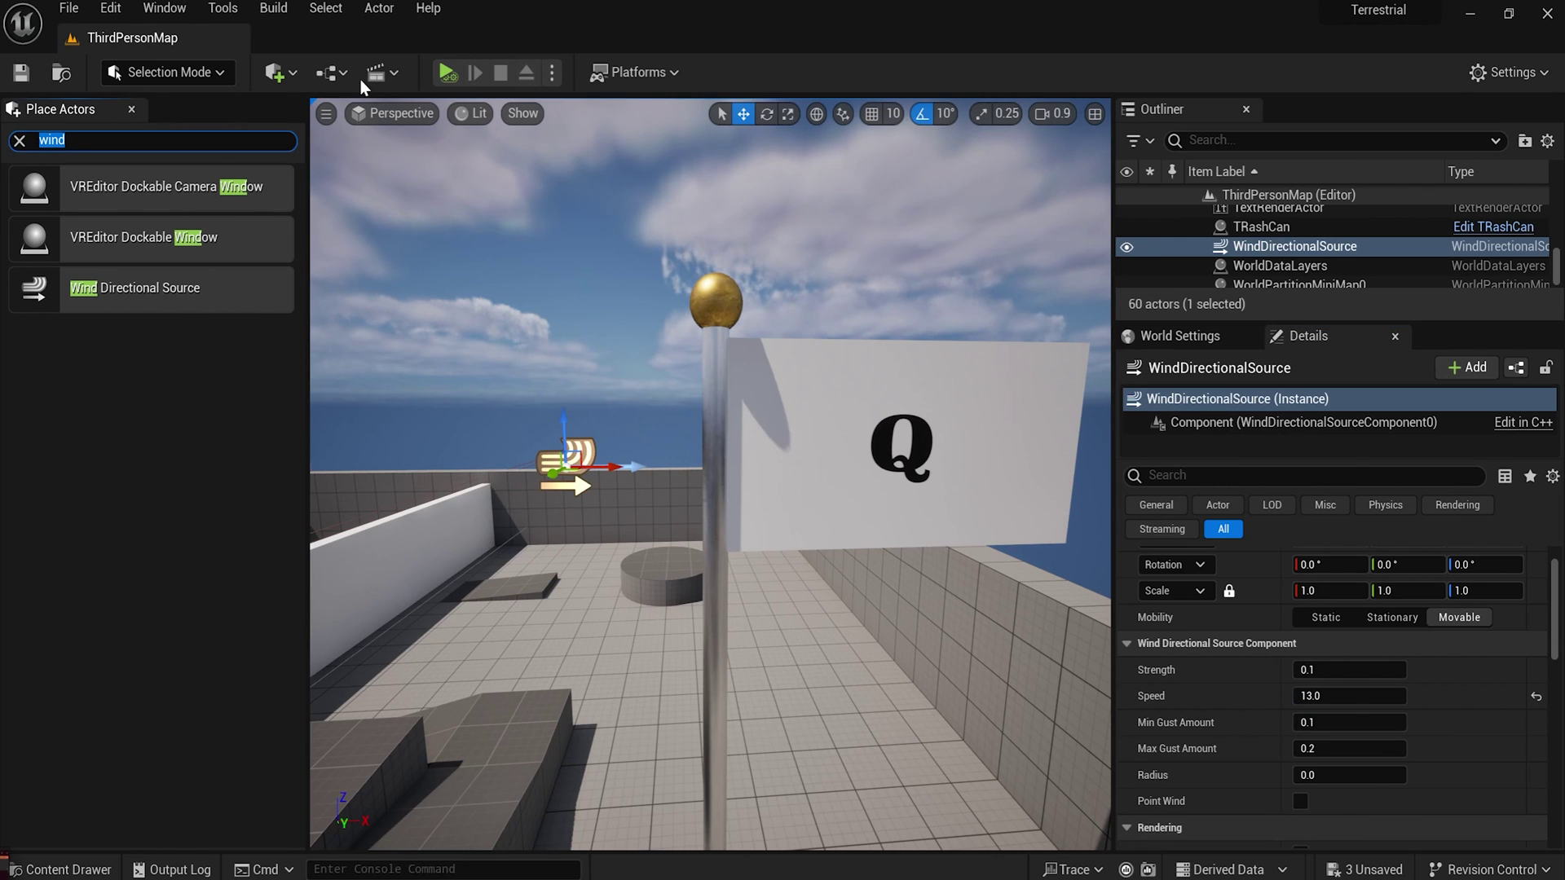
Run the simulation and examine how the flag waves in the wind from several viewpoints.
left_click(446, 73)
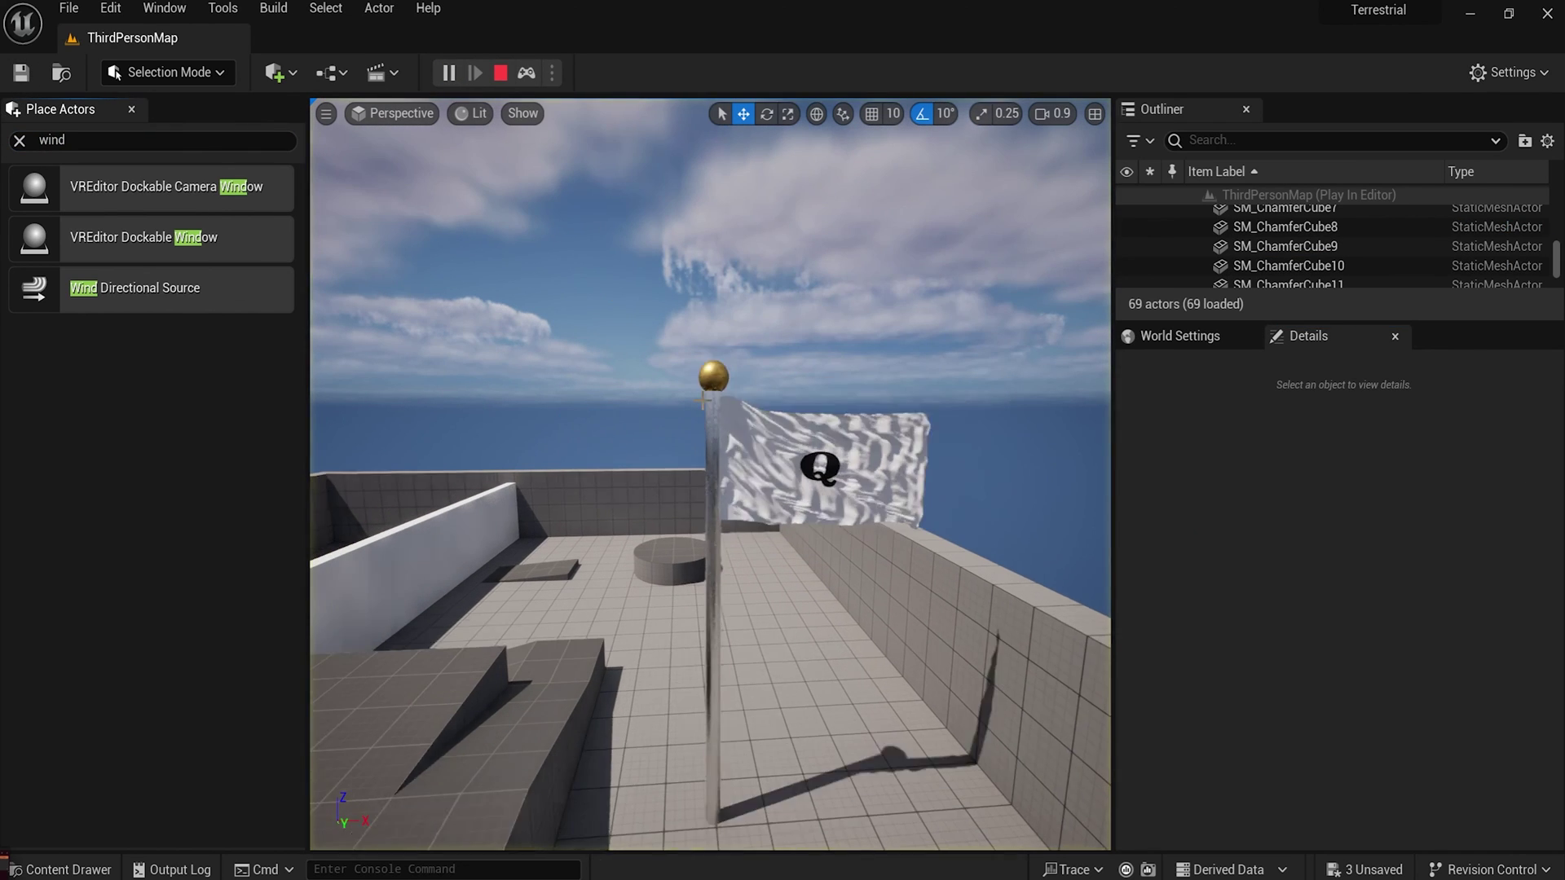
scroll(759, 482, "up", 2)
middle_click_drag(759, 482, 896, 554)
key("s")
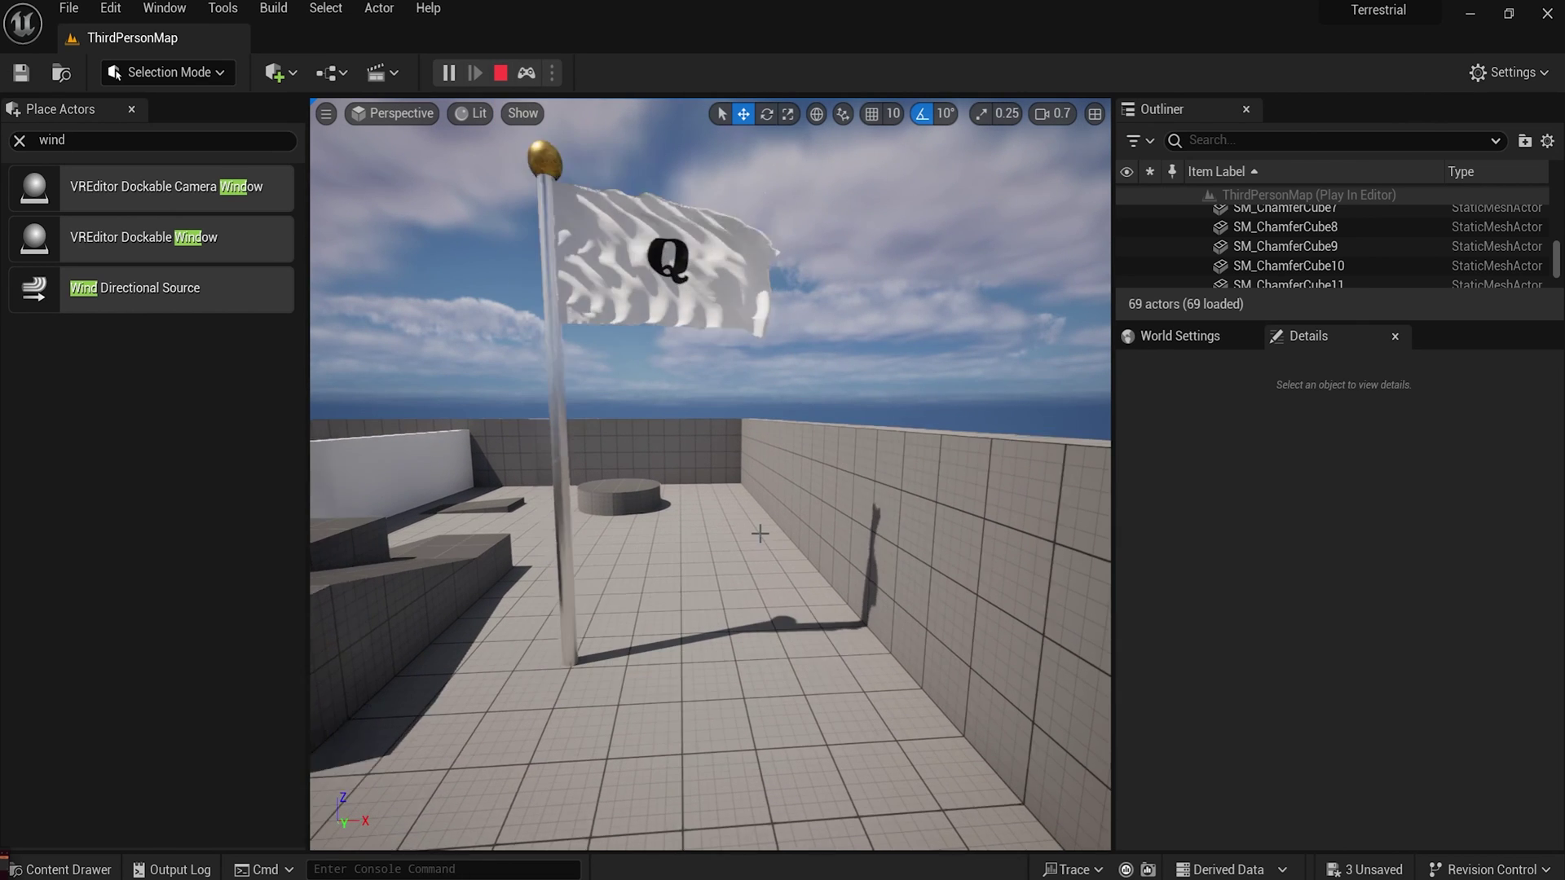